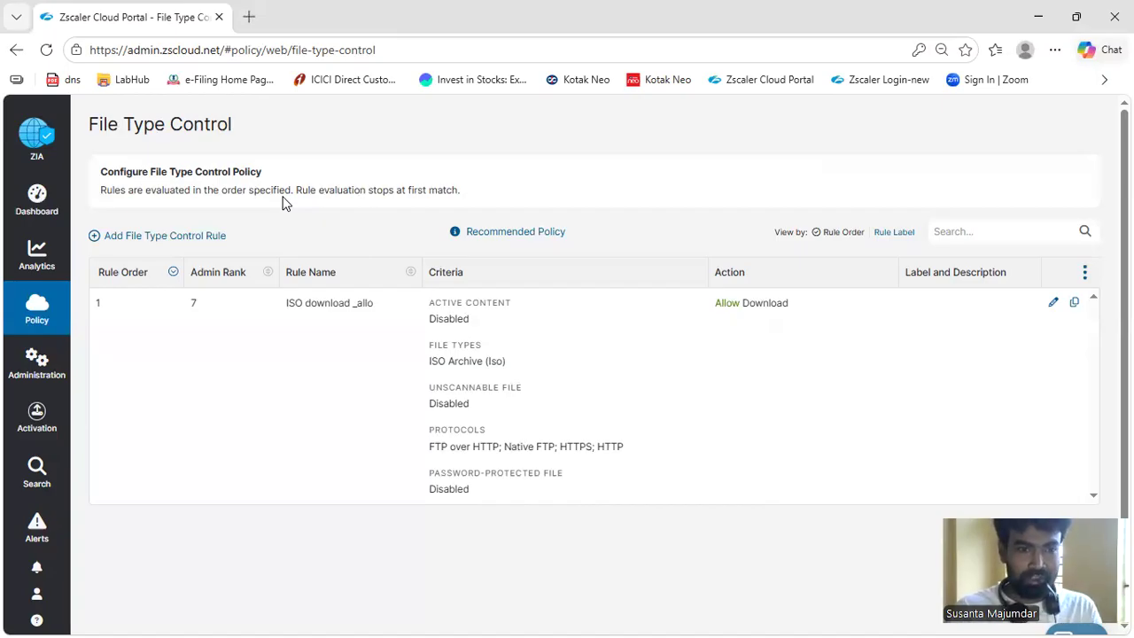
Start a new File Type Control rule and set its Admin Rank to 4
left_click(171, 237)
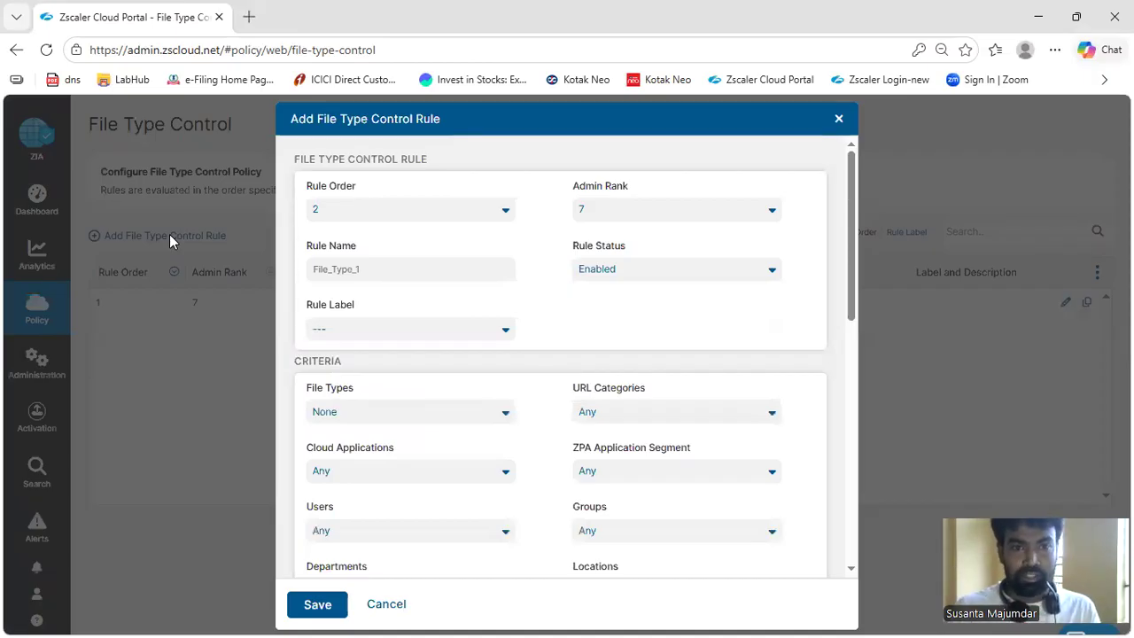
left_click(506, 210)
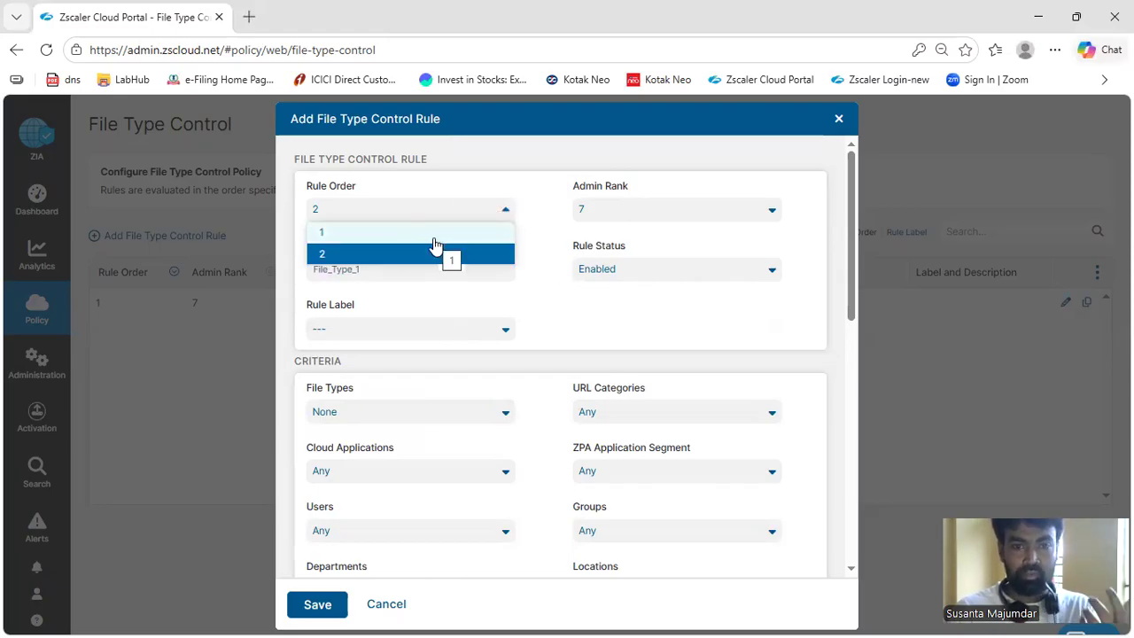
left_click(620, 215)
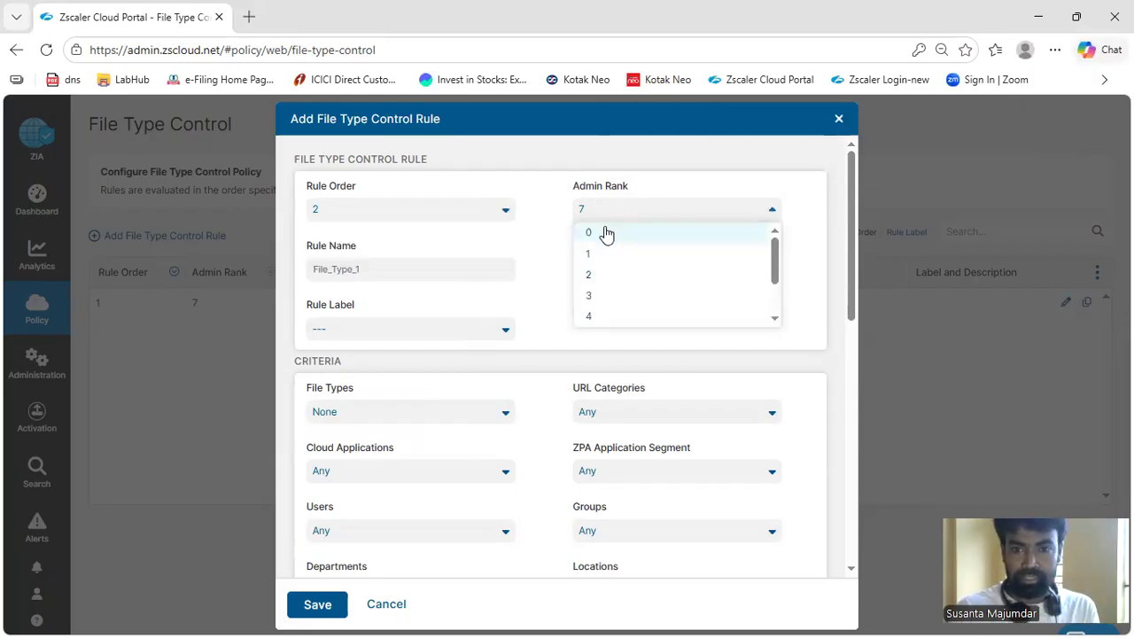
scroll(612, 329, "down", 2)
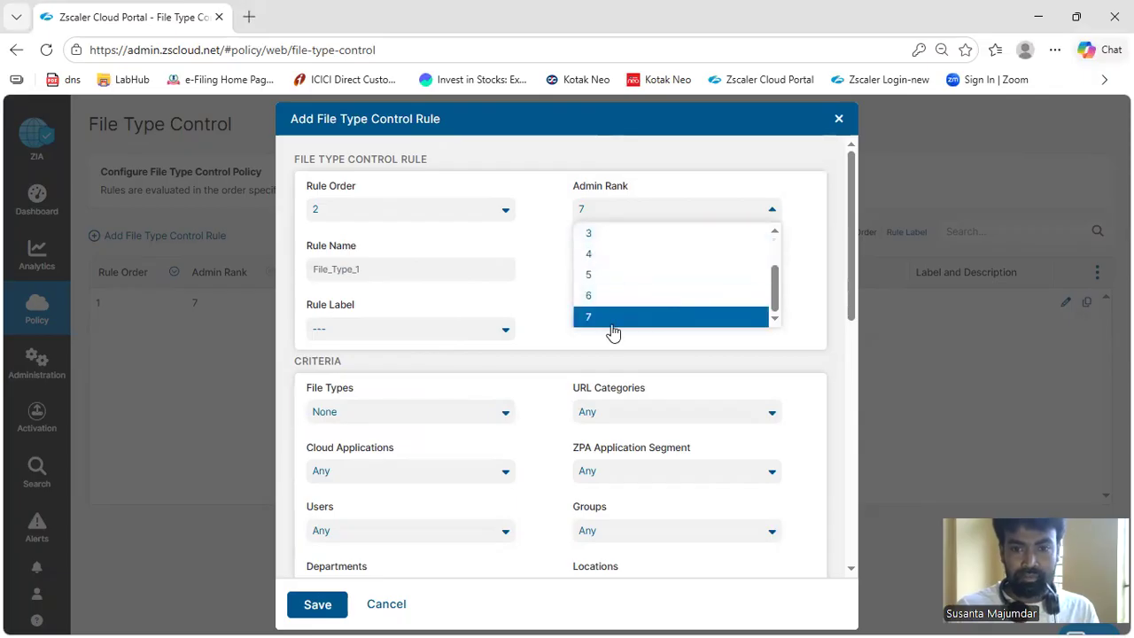
left_click(542, 197)
left_click(656, 213)
scroll(629, 256, "up", 2)
left_click(618, 233)
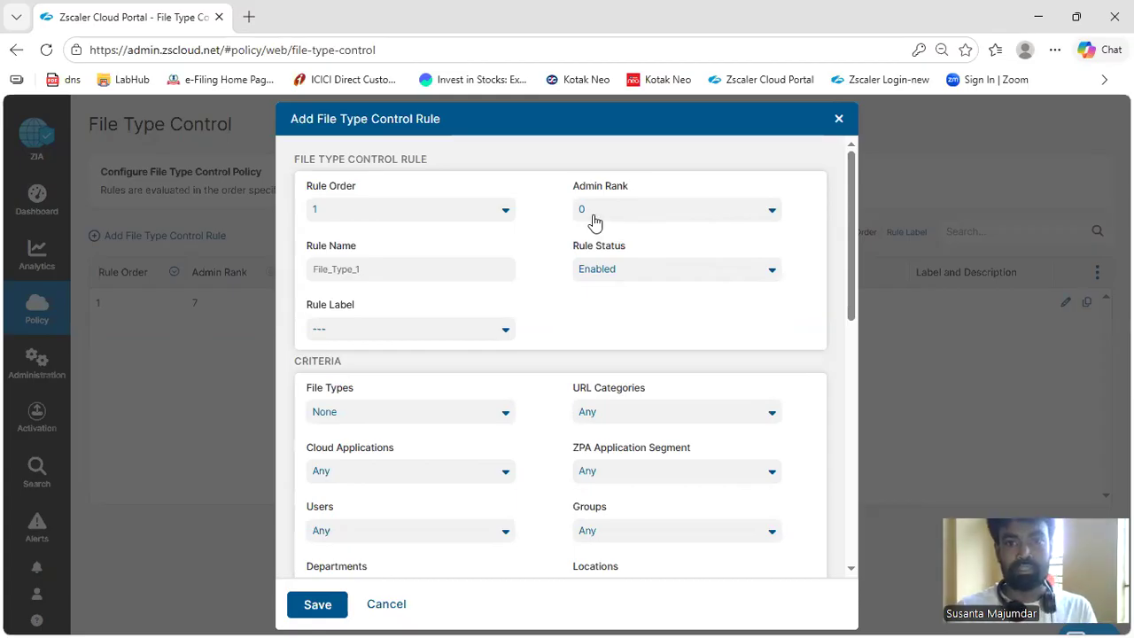
left_click(595, 221)
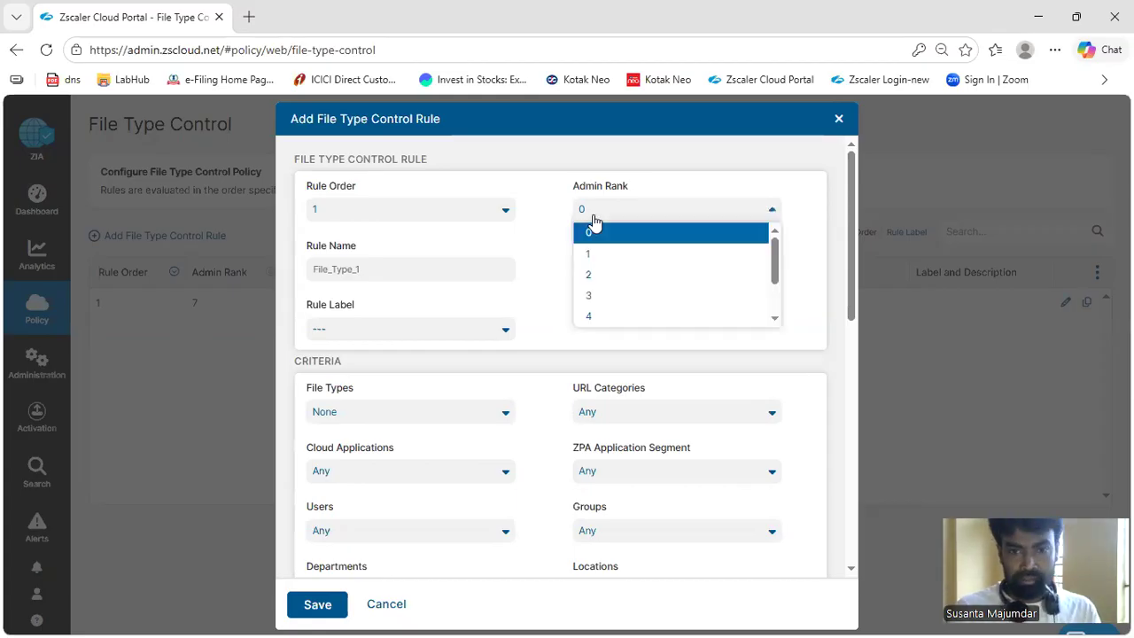
left_click(594, 317)
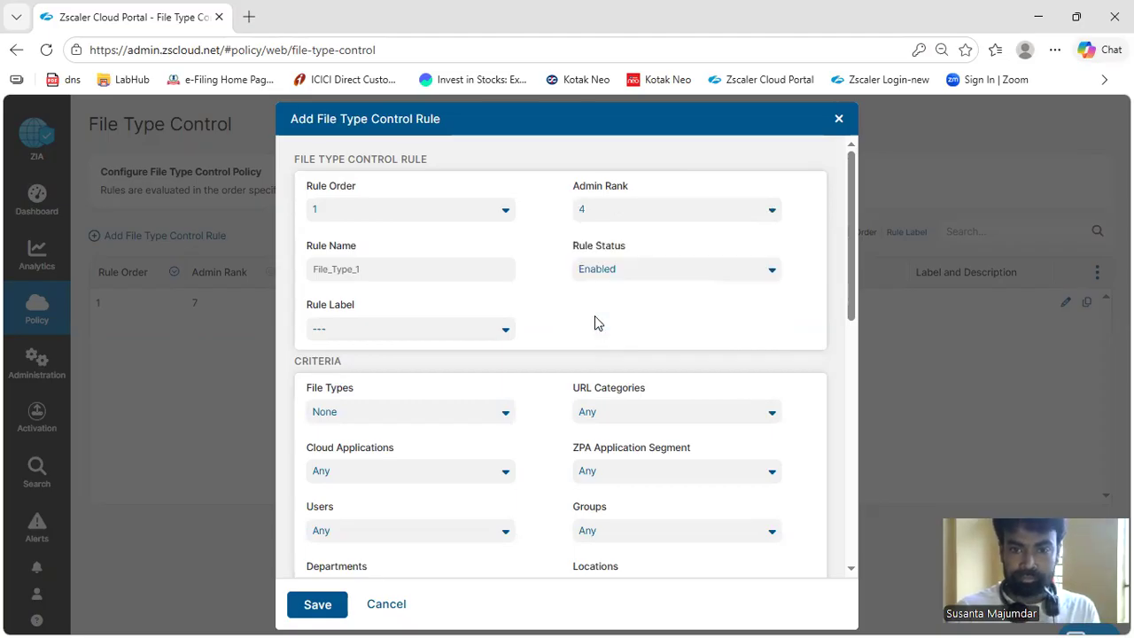
left_click(599, 204)
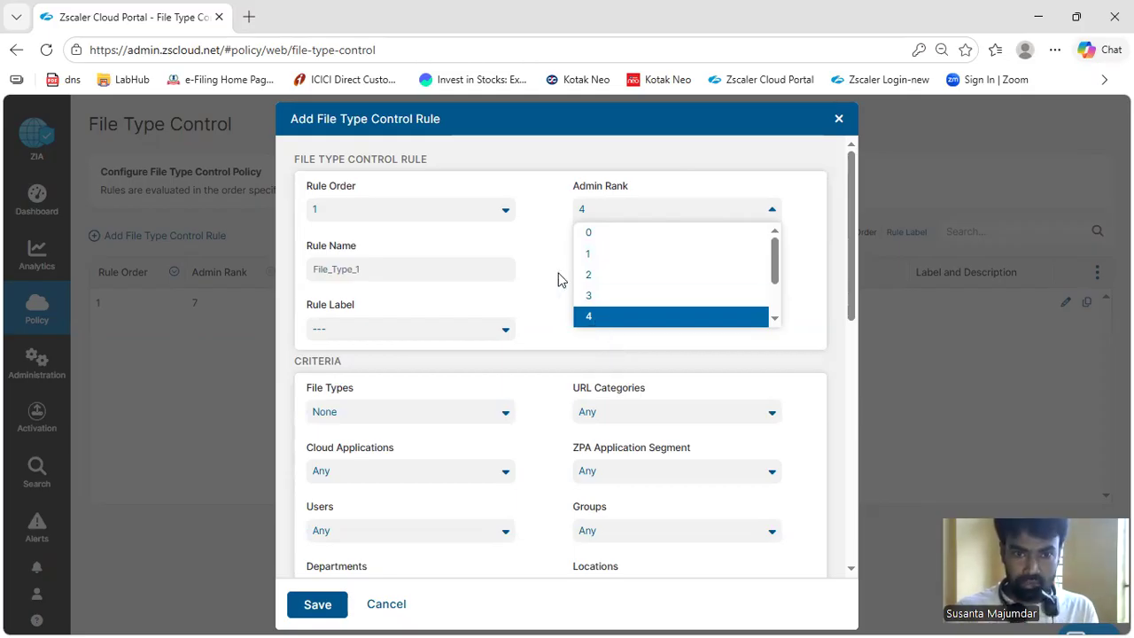
Name the new rule "EXE file download block"
left_click(426, 264)
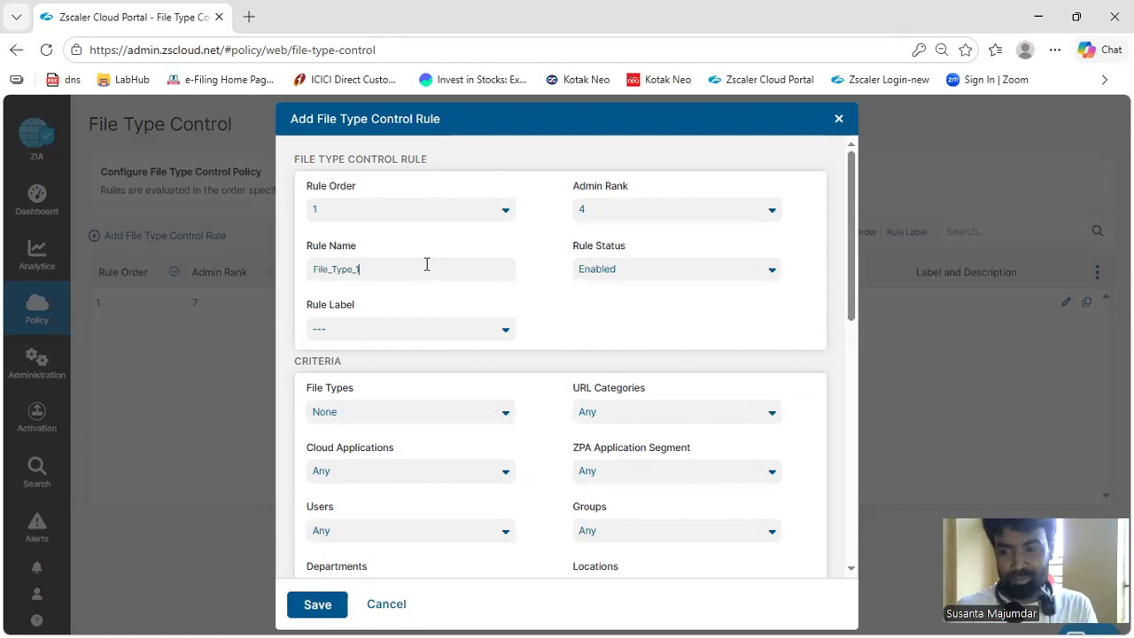
key("BackSpace")
key("BackSpace")
key("BackSpace")
key("BackSpace")
key("BackSpace")
key("BackSpace")
key("BackSpace")
key("BackSpace")
key("BackSpace")
key("BackSpace")
key("BackSpace")
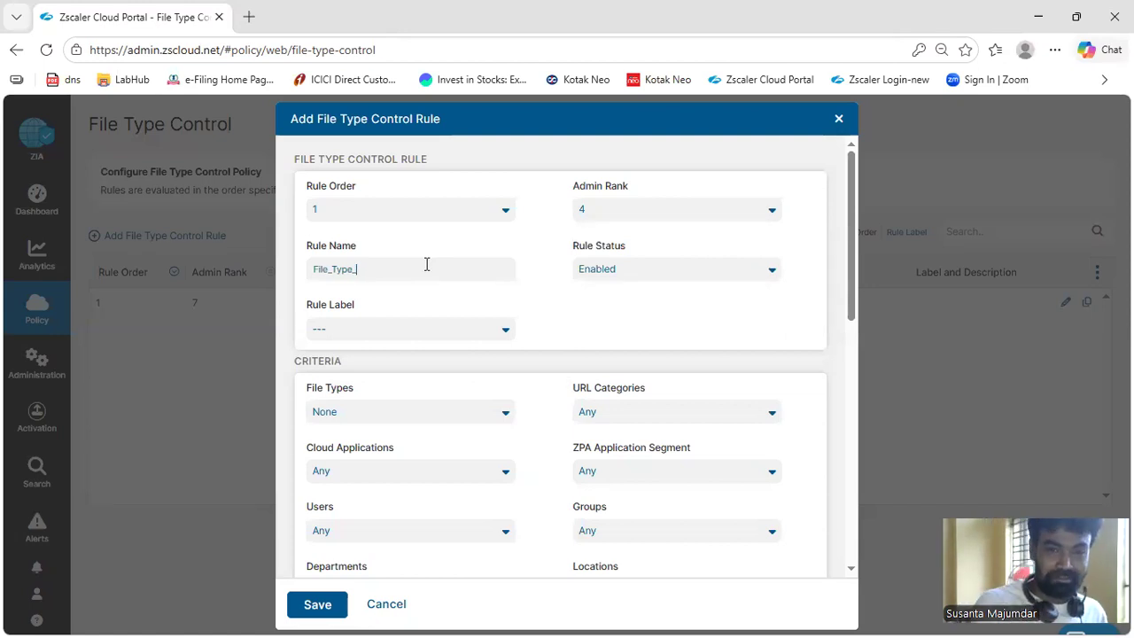
type("Exe")
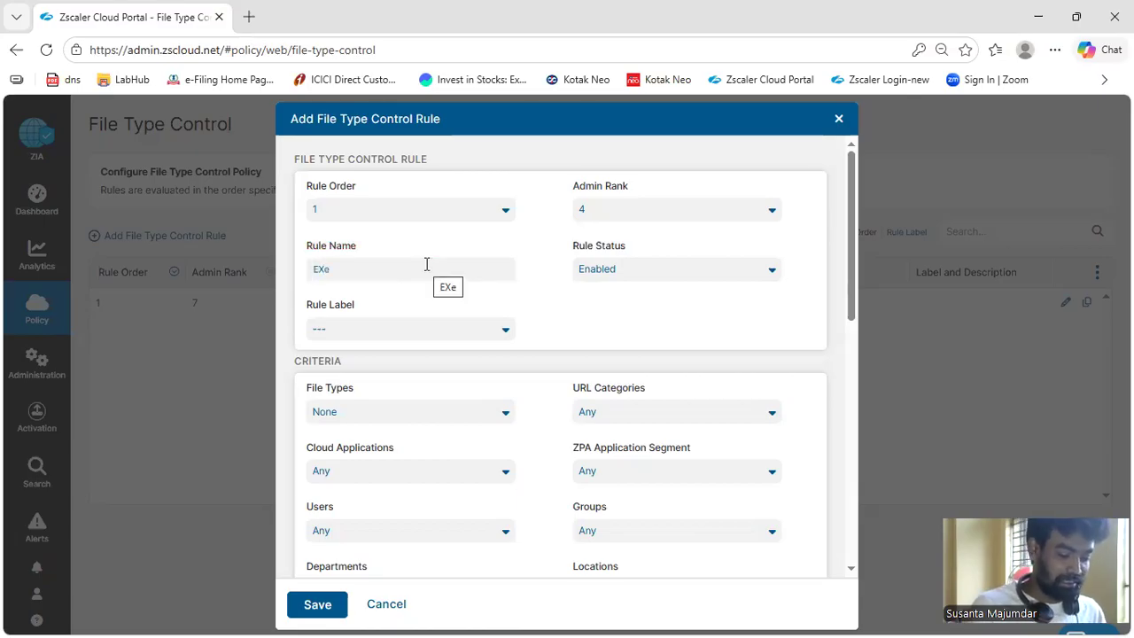
key("Right")
key("Right")
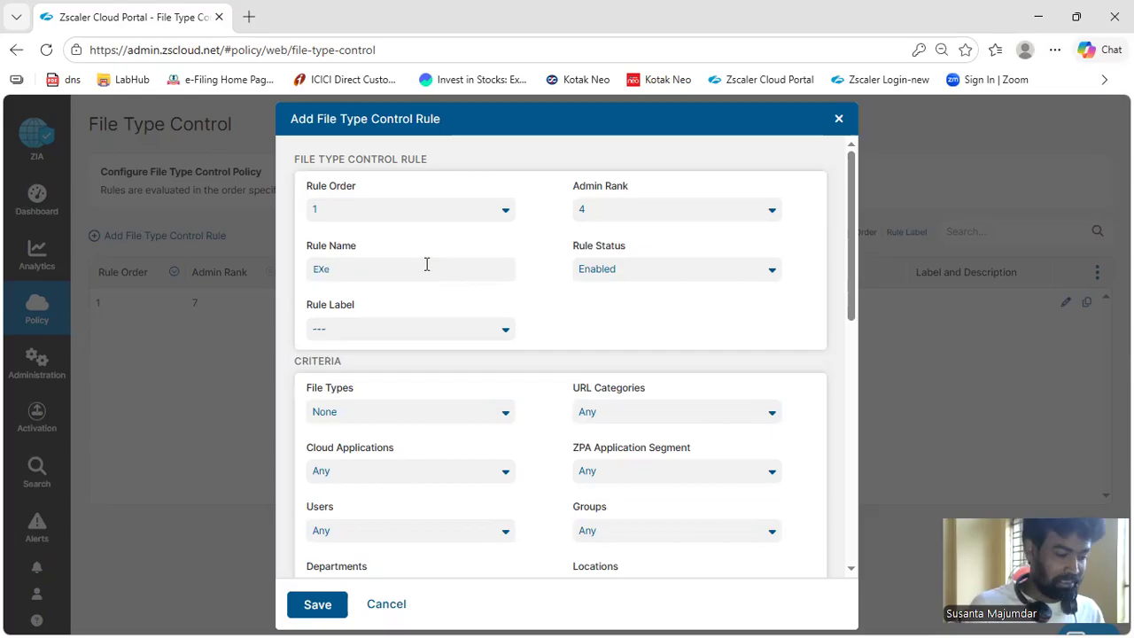
key("BackSpace")
type("E file do")
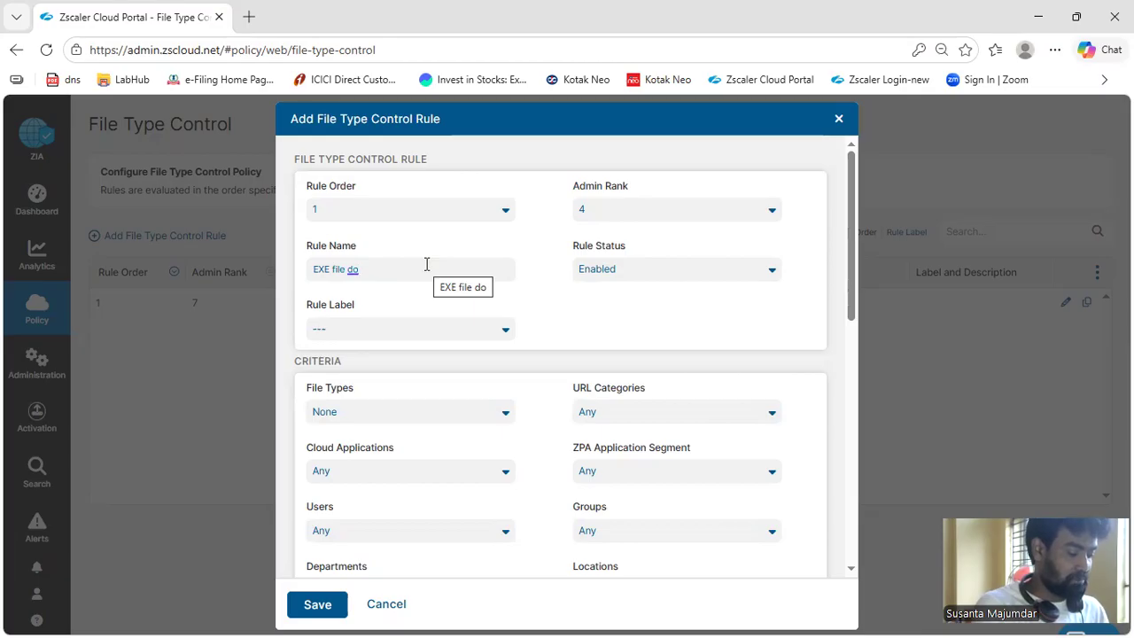
type("wnload ")
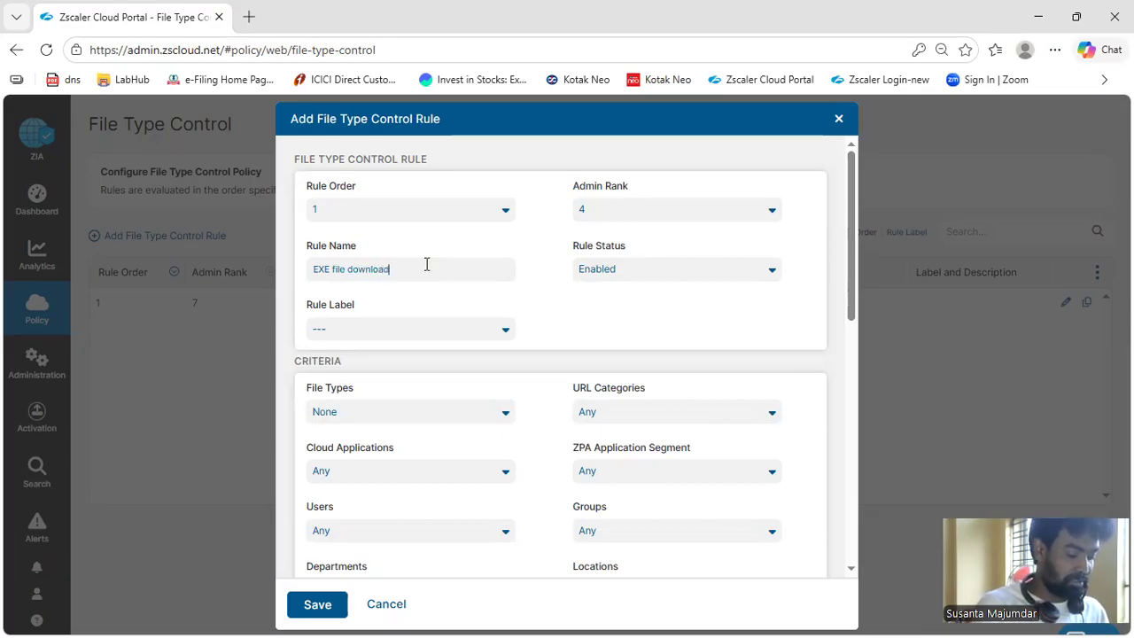
type("block")
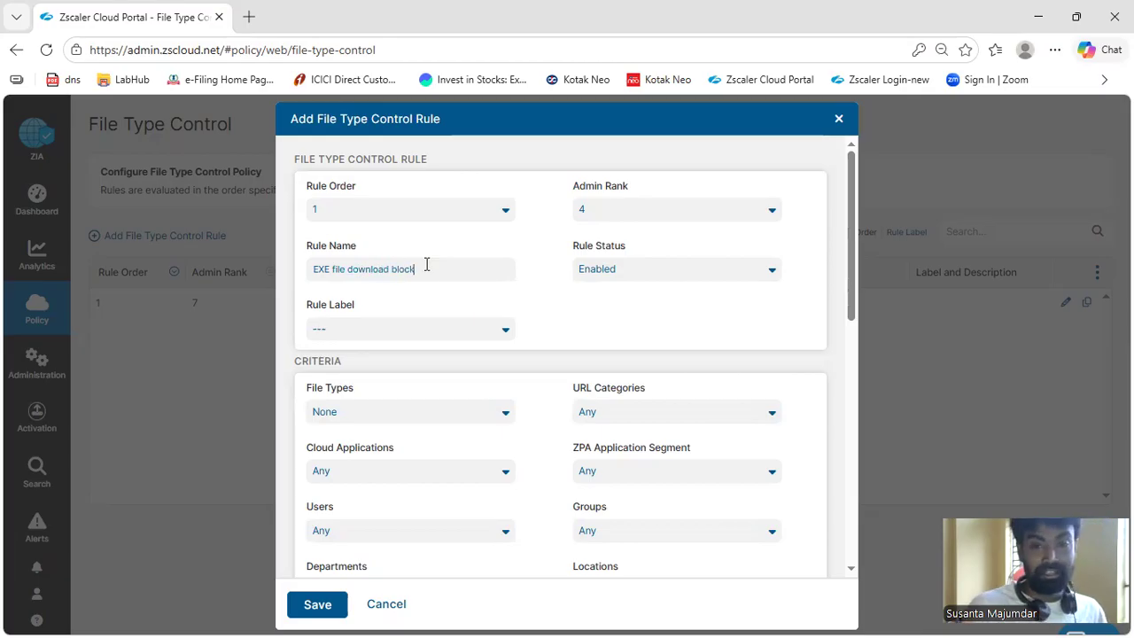
Set the rule's File Types criterion to Windows Executable (exe, exe64, scr)
scroll(640, 278, "down", 1)
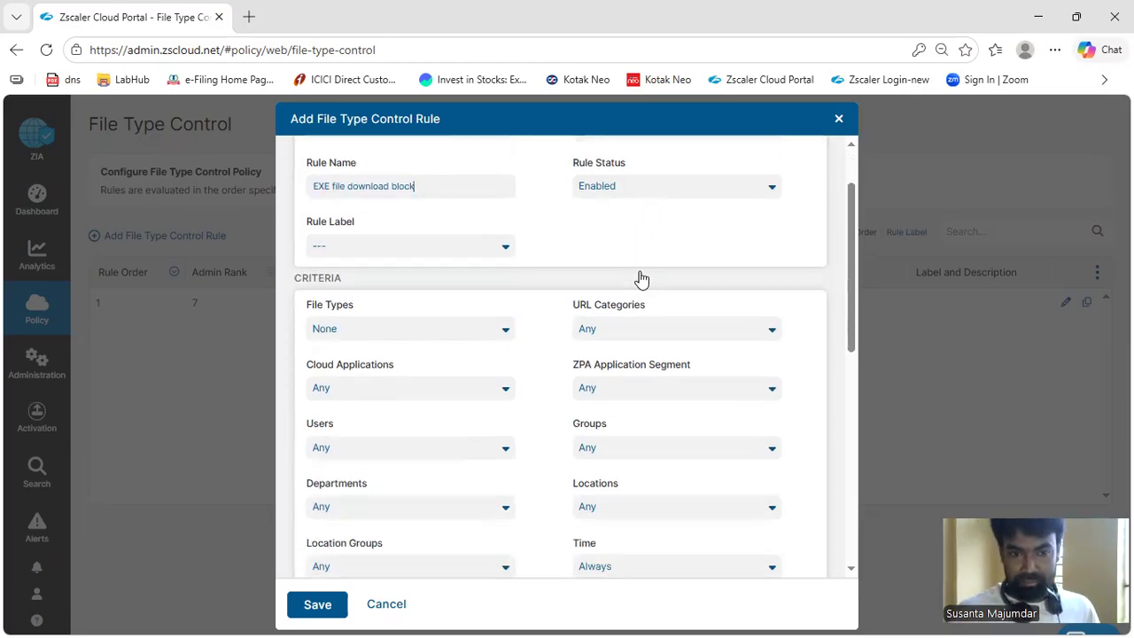
left_click(504, 334)
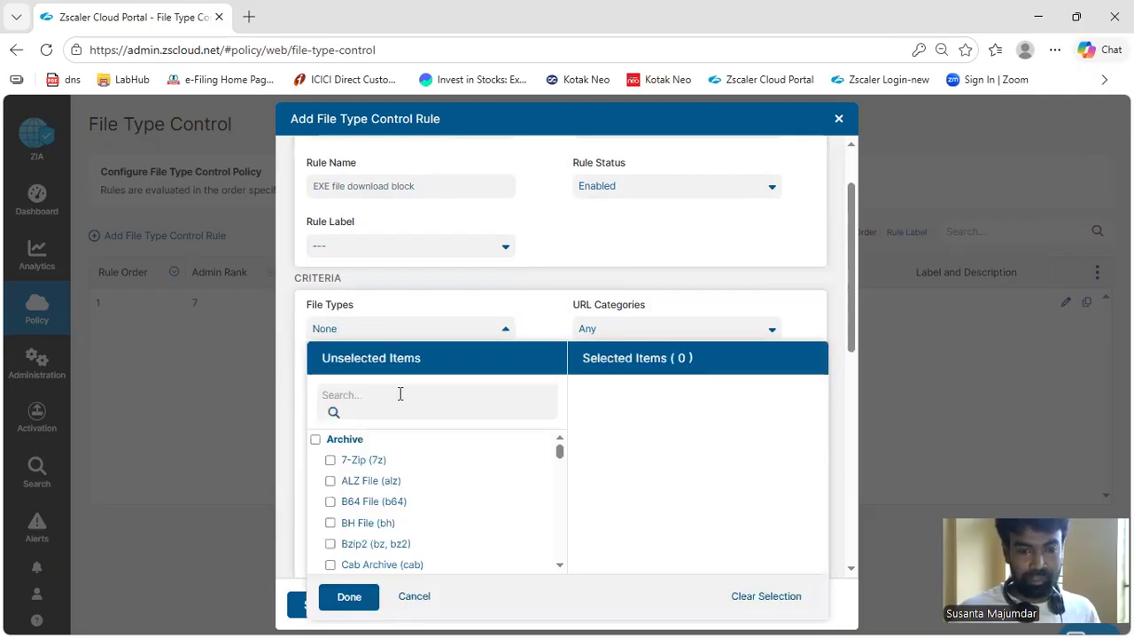
left_click(400, 394)
type("exe")
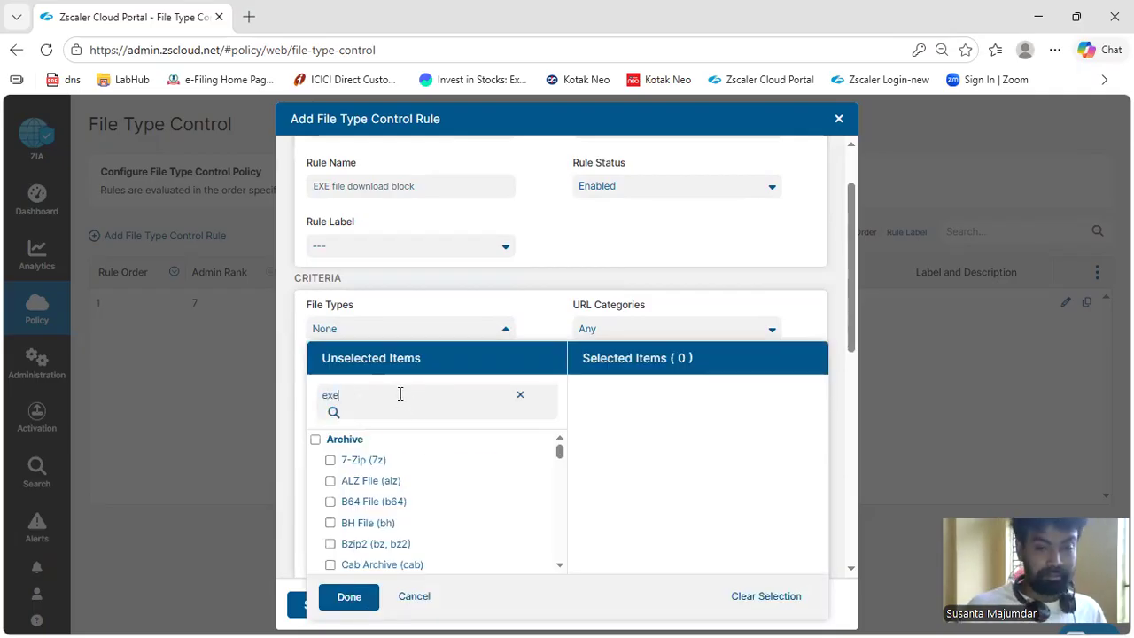
left_click(395, 476)
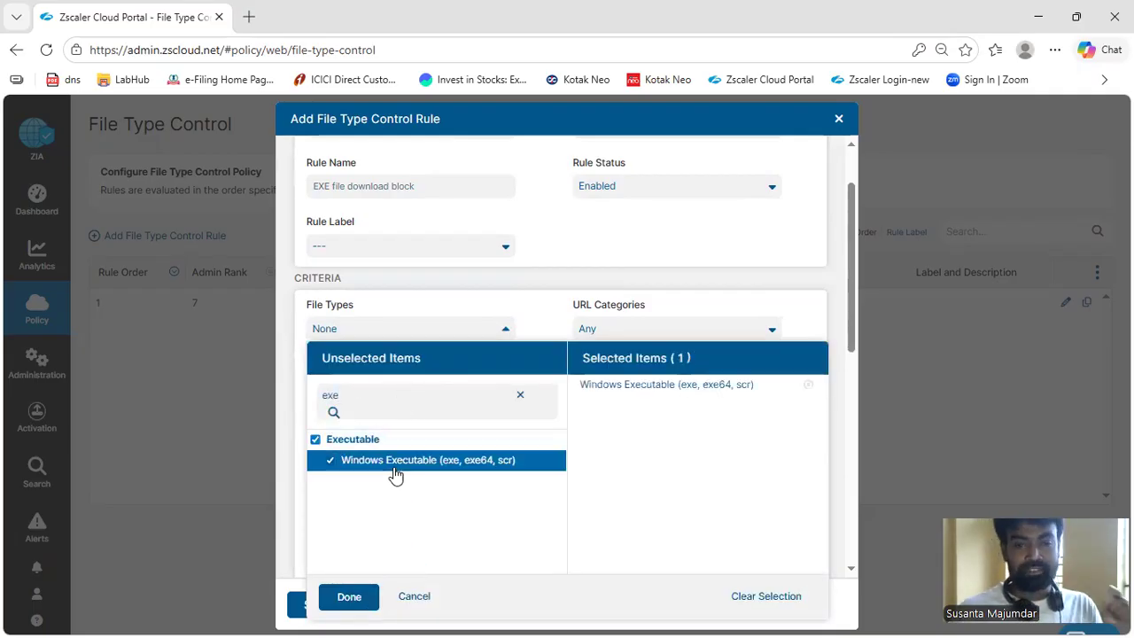
left_click(342, 597)
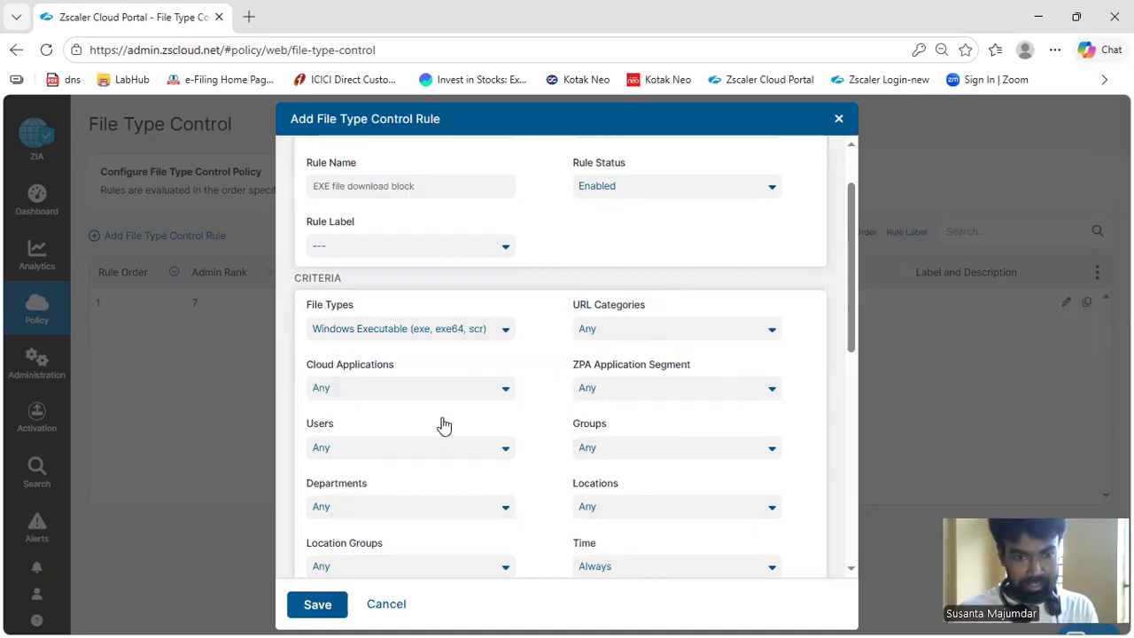
Review the rule's remaining criteria, including users, locations, time, devices, protocols, file size limits and the content toggles
scroll(389, 354, "down", 2)
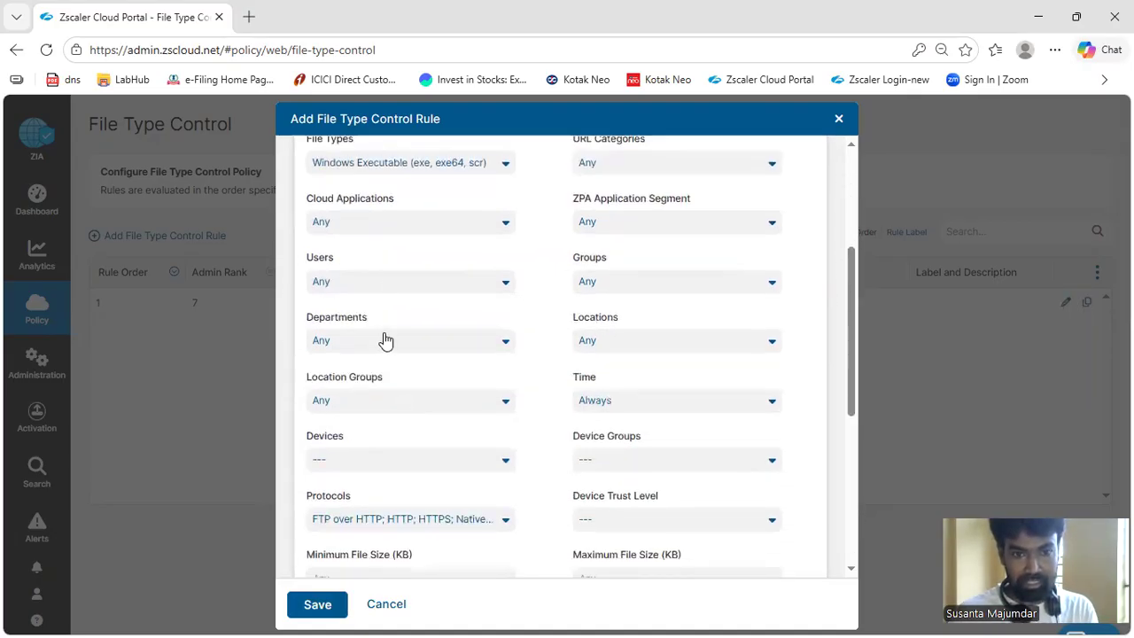
left_click(379, 295)
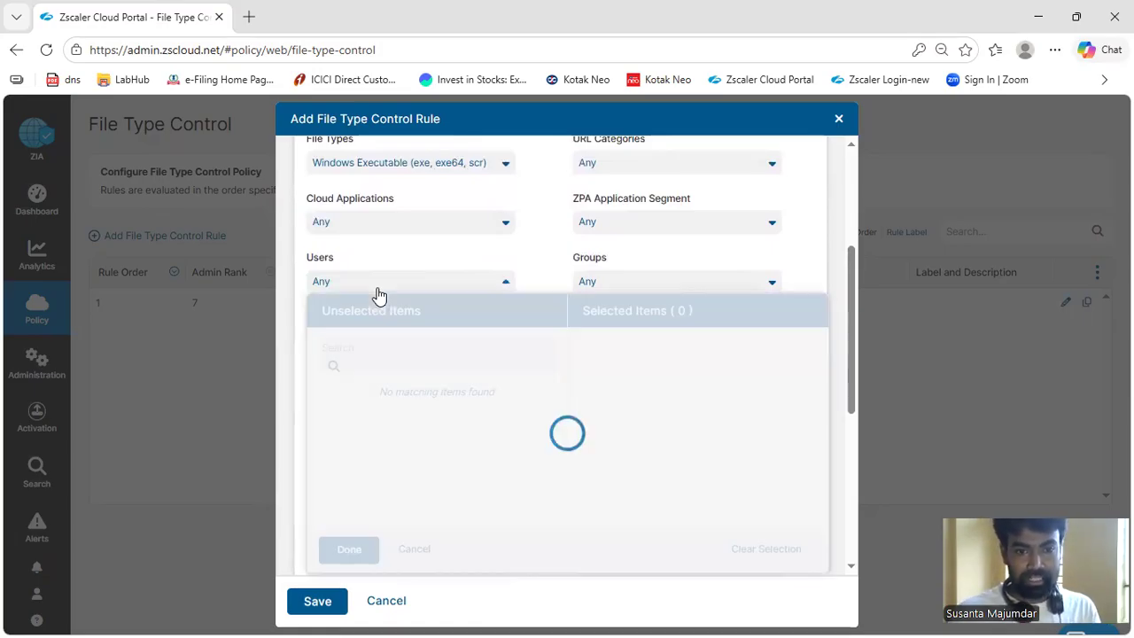
left_click(412, 283)
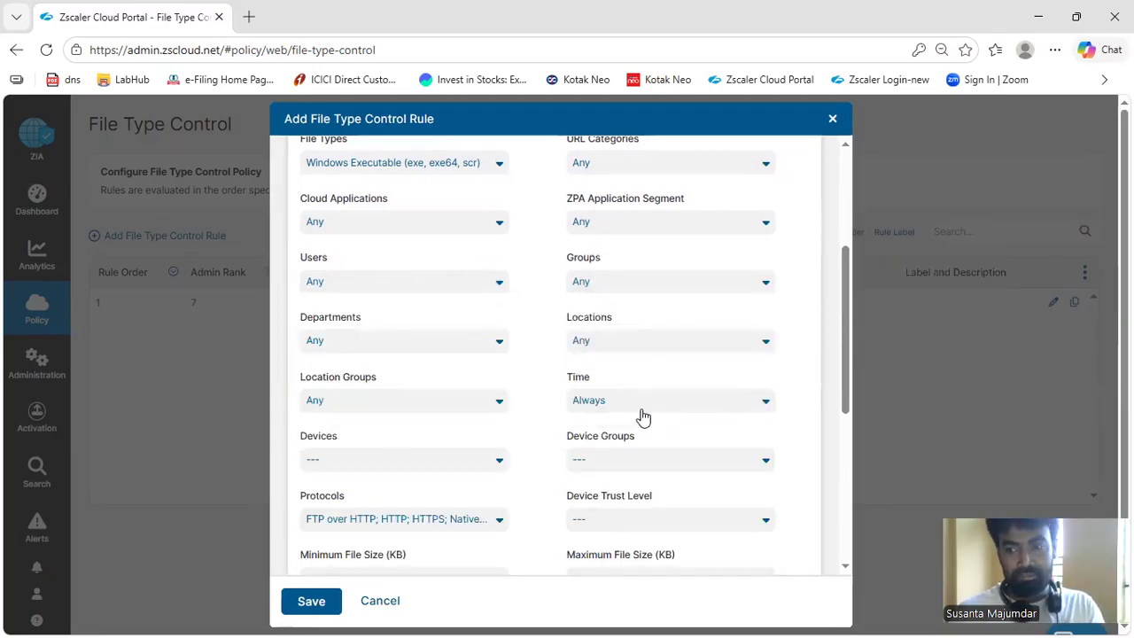
scroll(643, 416, "down", 2)
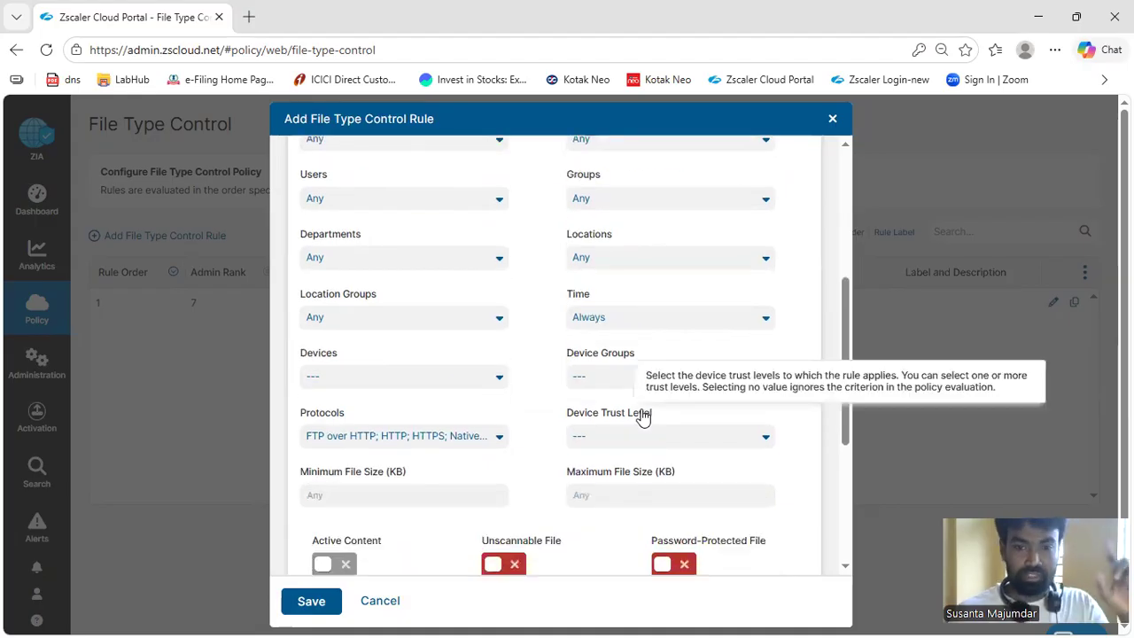
scroll(643, 417, "down", 2)
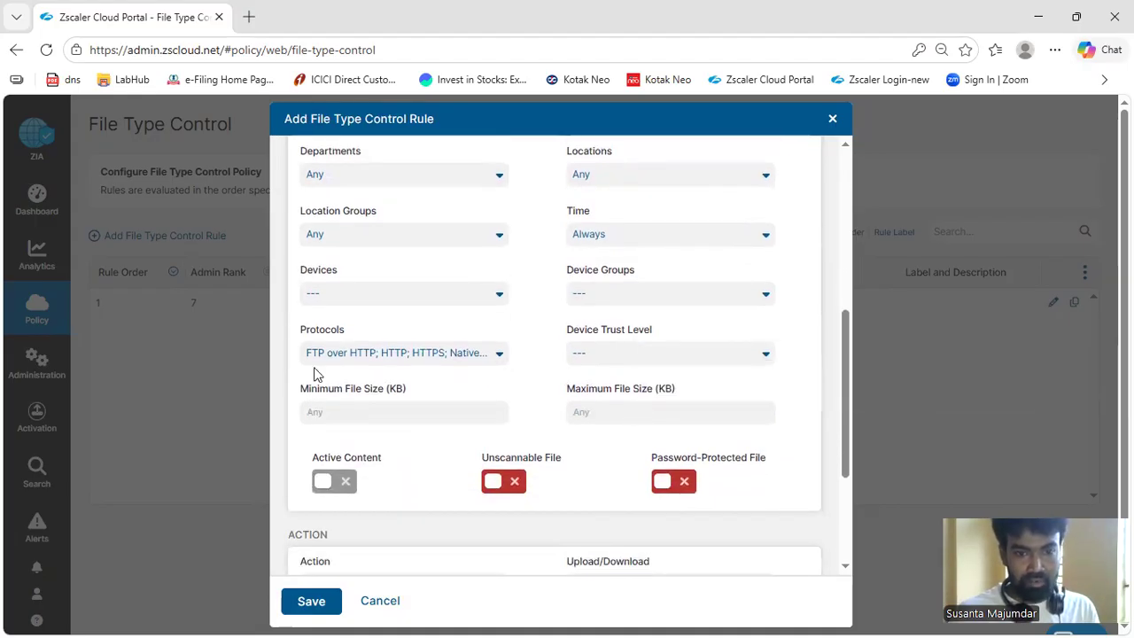
scroll(575, 376, "down", 4)
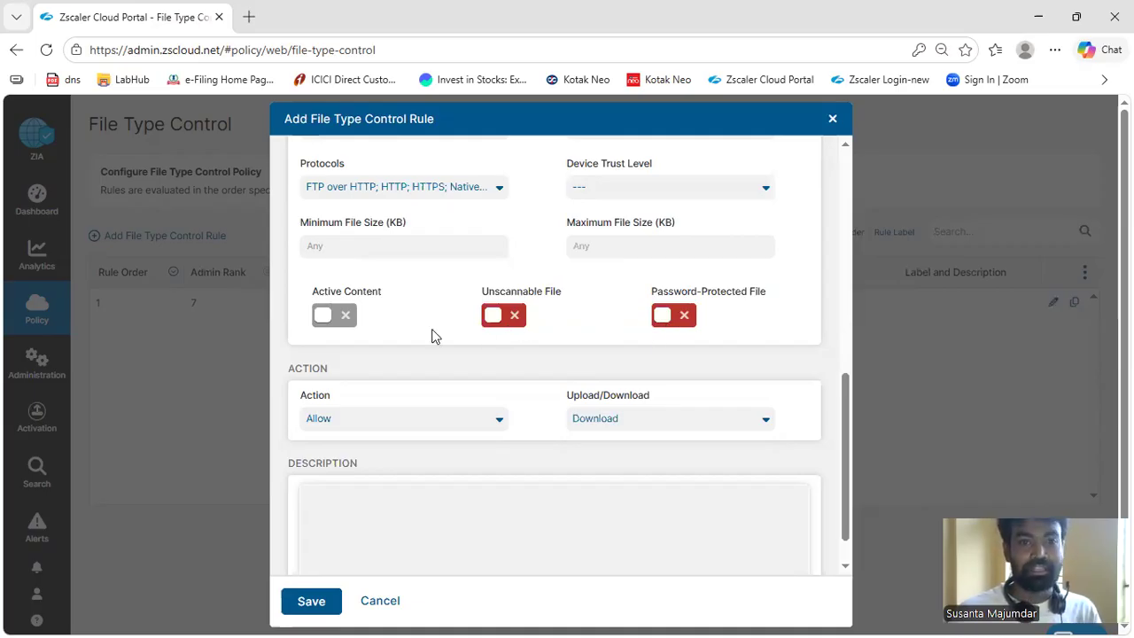
scroll(431, 335, "up", 1)
Set the rule's action to Block and apply it to Upload/Download
scroll(422, 346, "down", 2)
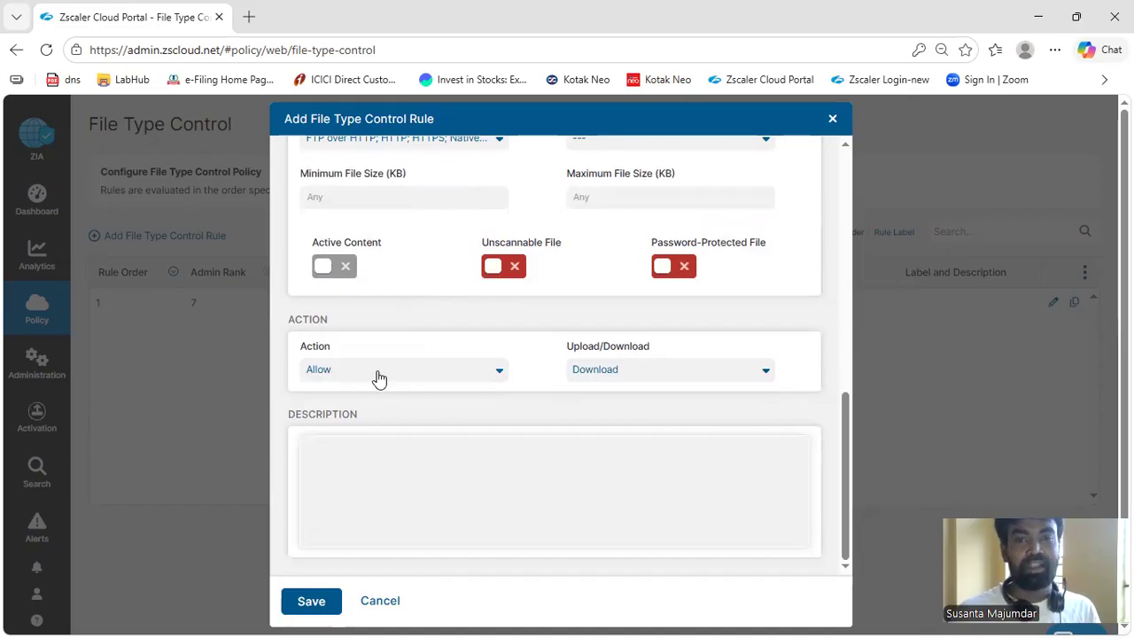
left_click(379, 378)
left_click(346, 416)
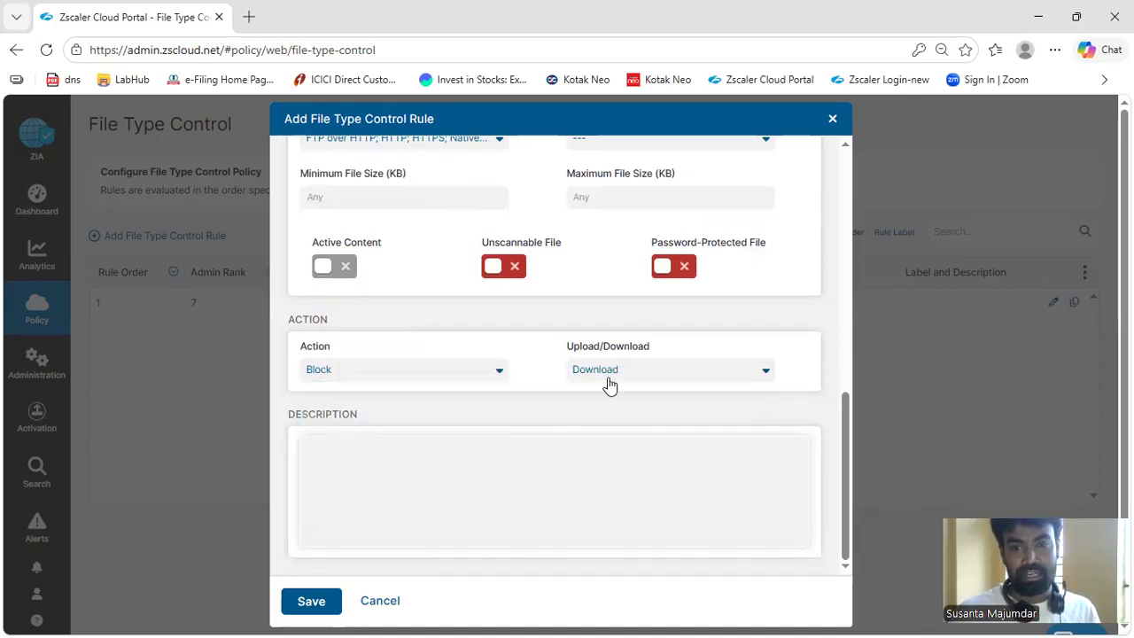
left_click(610, 384)
left_click(606, 434)
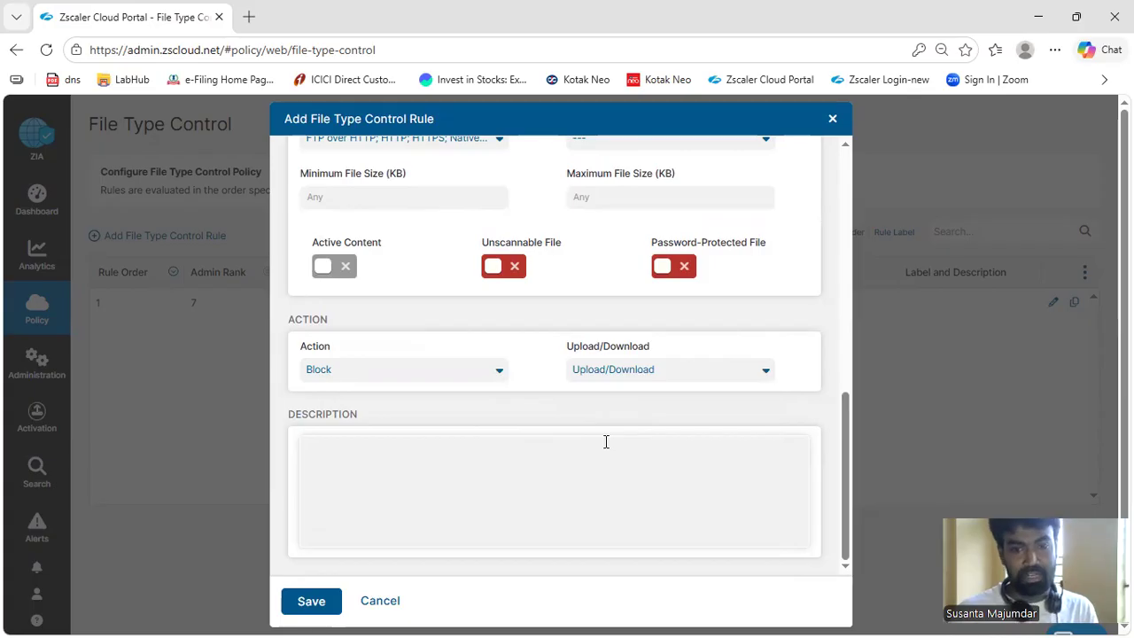
Enter "execj j" as the rule's description, save the rule and dismiss the save notification
left_click(512, 453)
type("execj i")
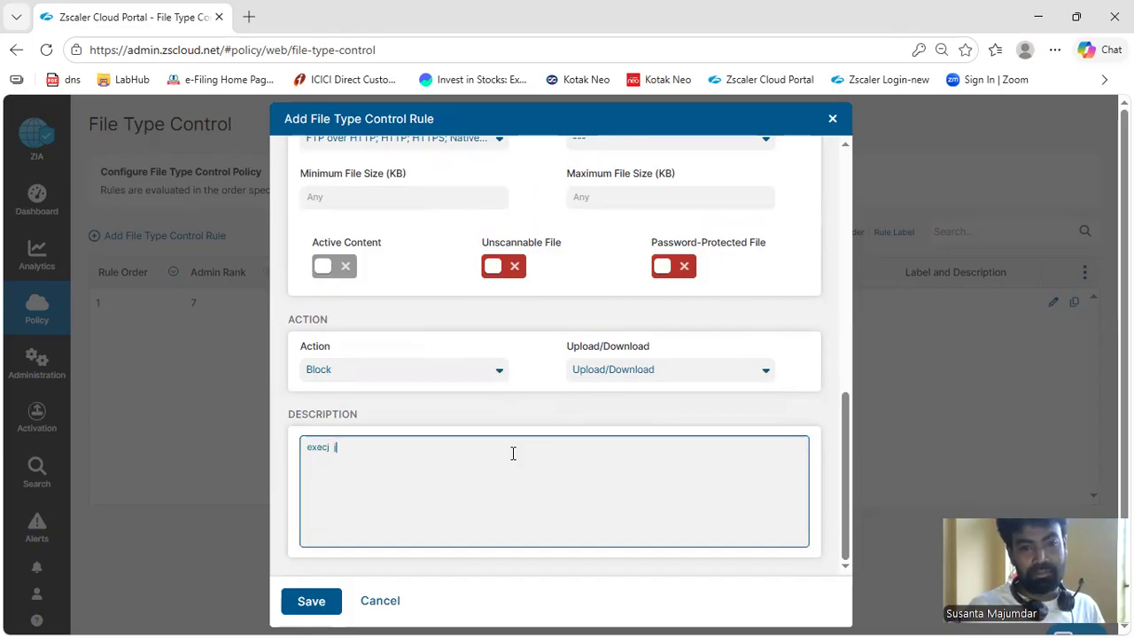
type("j")
left_click(306, 600)
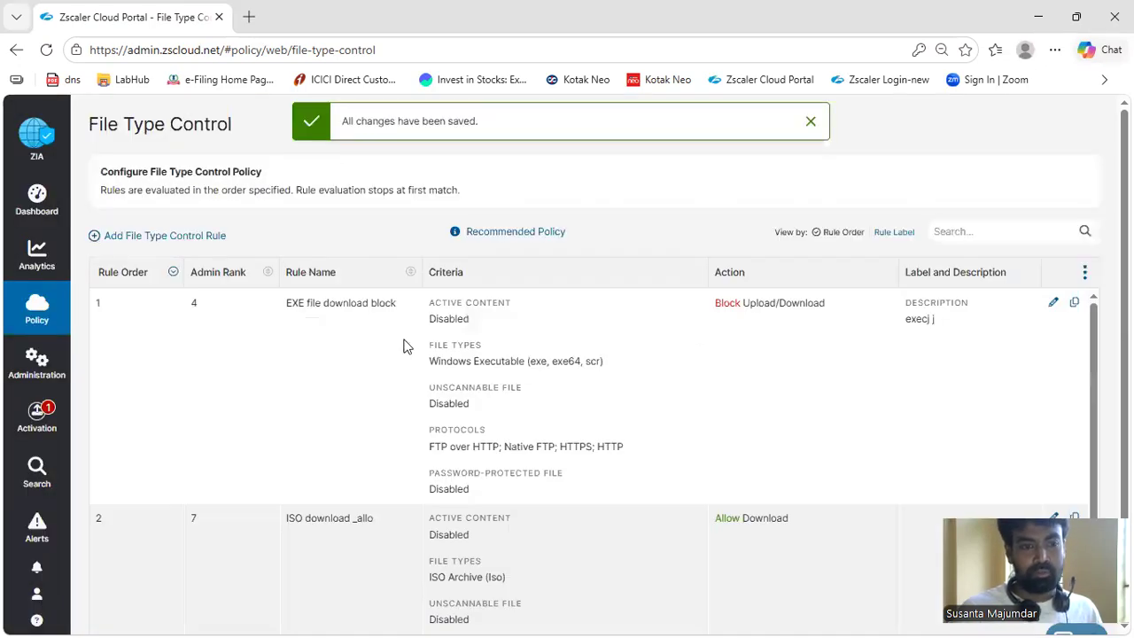
left_click(812, 123)
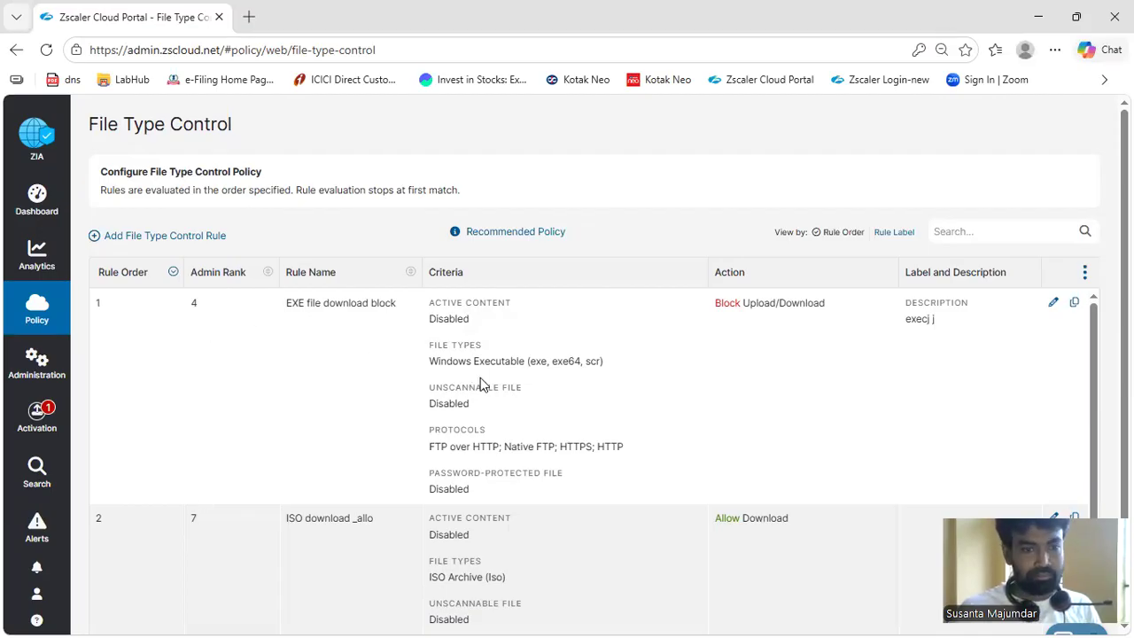
Start a new File Type Control rule and set its admin rank to 1
scroll(480, 381, "down", 2)
scroll(480, 381, "up", 1)
scroll(480, 377, "up", 1)
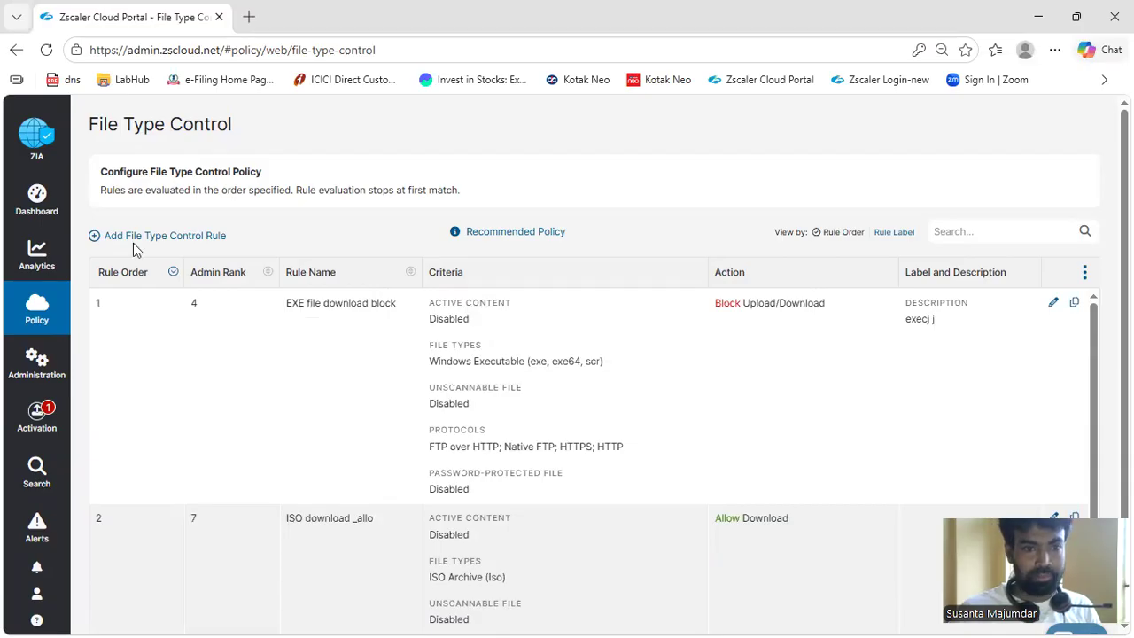
left_click(159, 237)
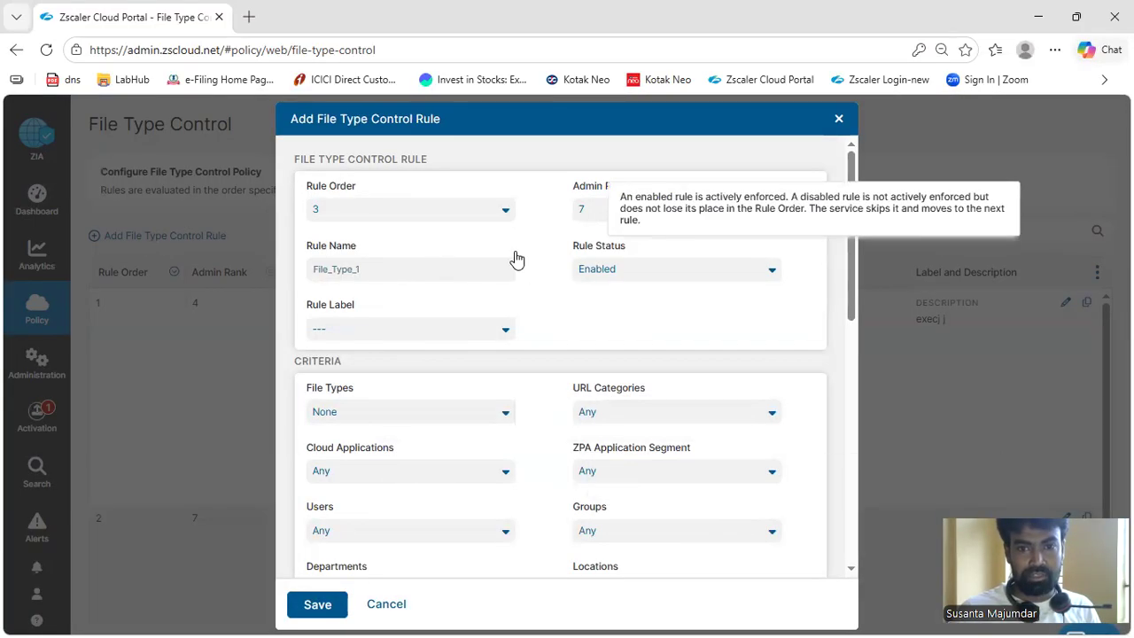
left_click(595, 212)
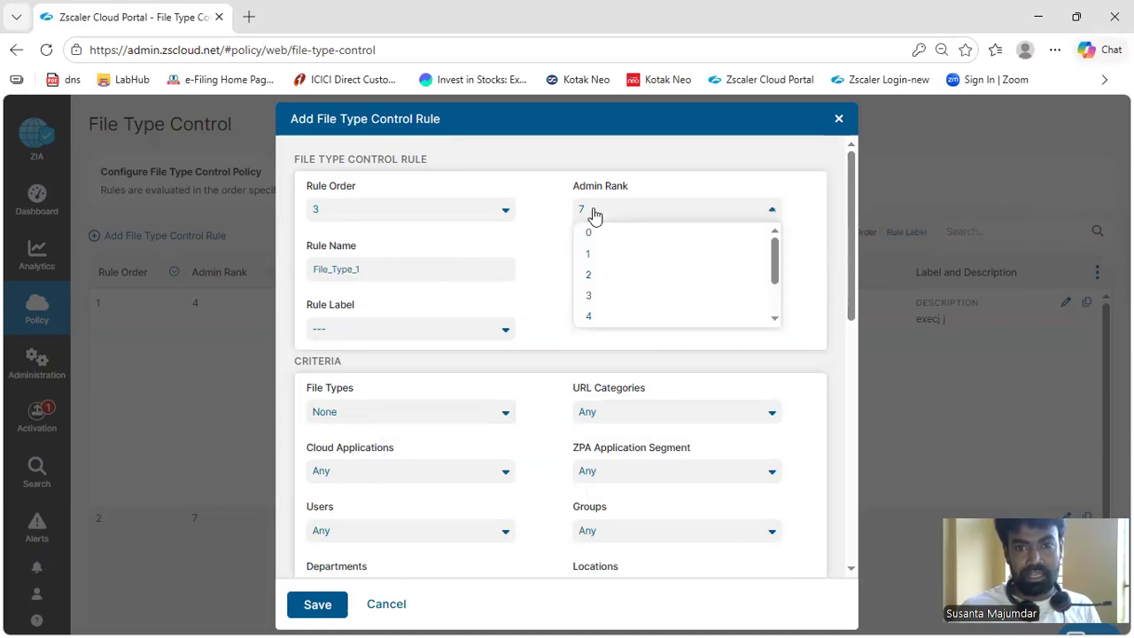
left_click(592, 254)
Name the new rule "PDF file block -upload"
left_click_drag(411, 270, 274, 295)
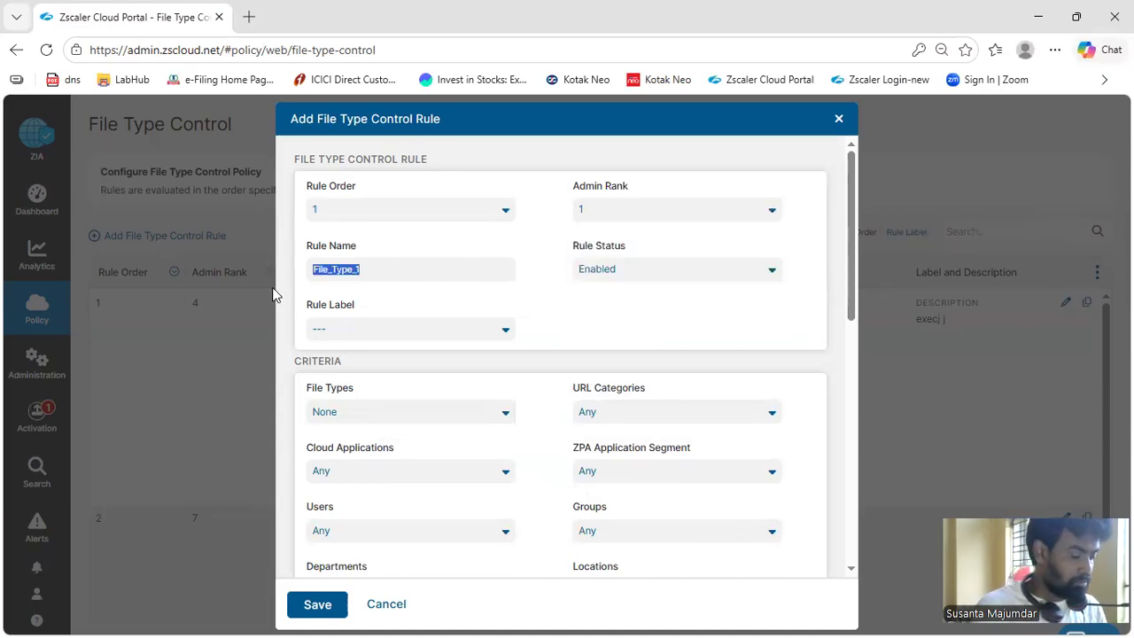
type("PDF file")
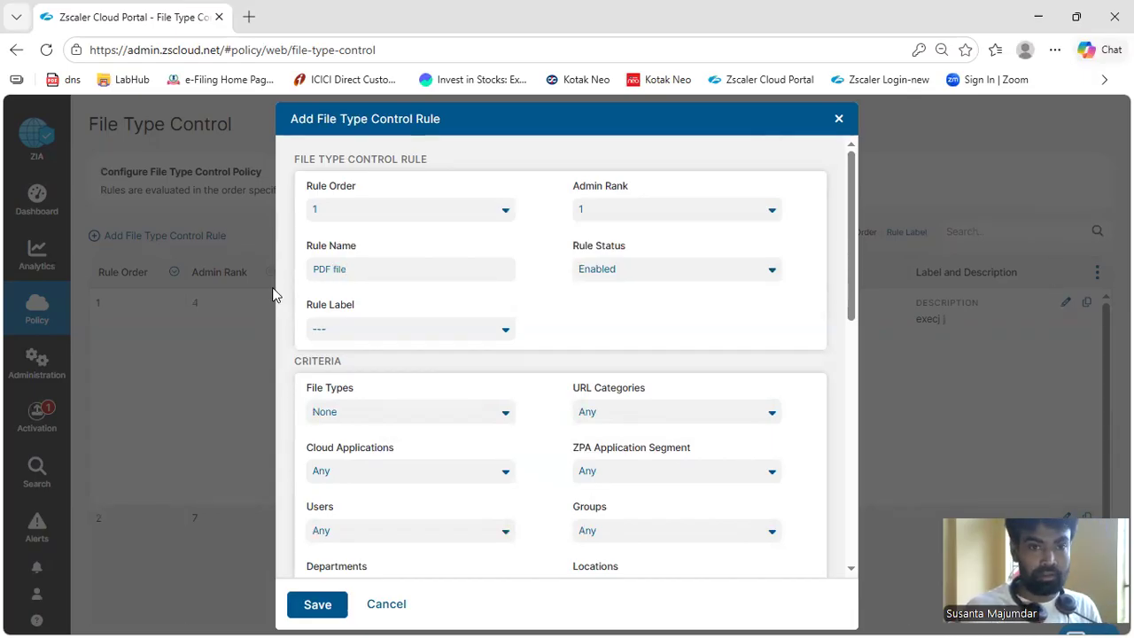
type(" block")
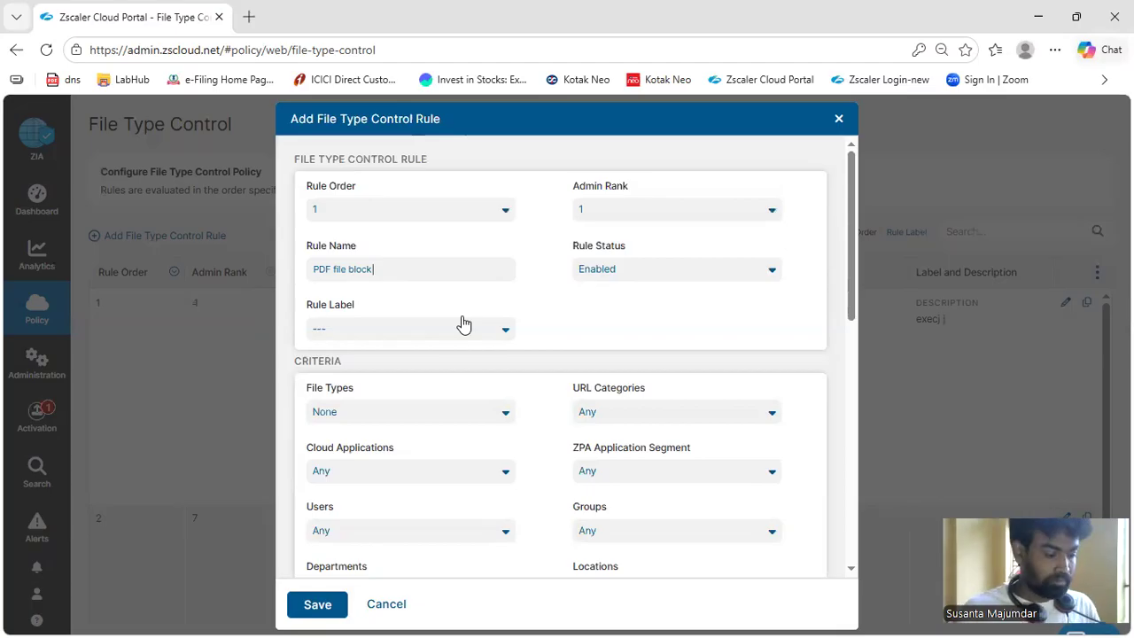
type(" -upload")
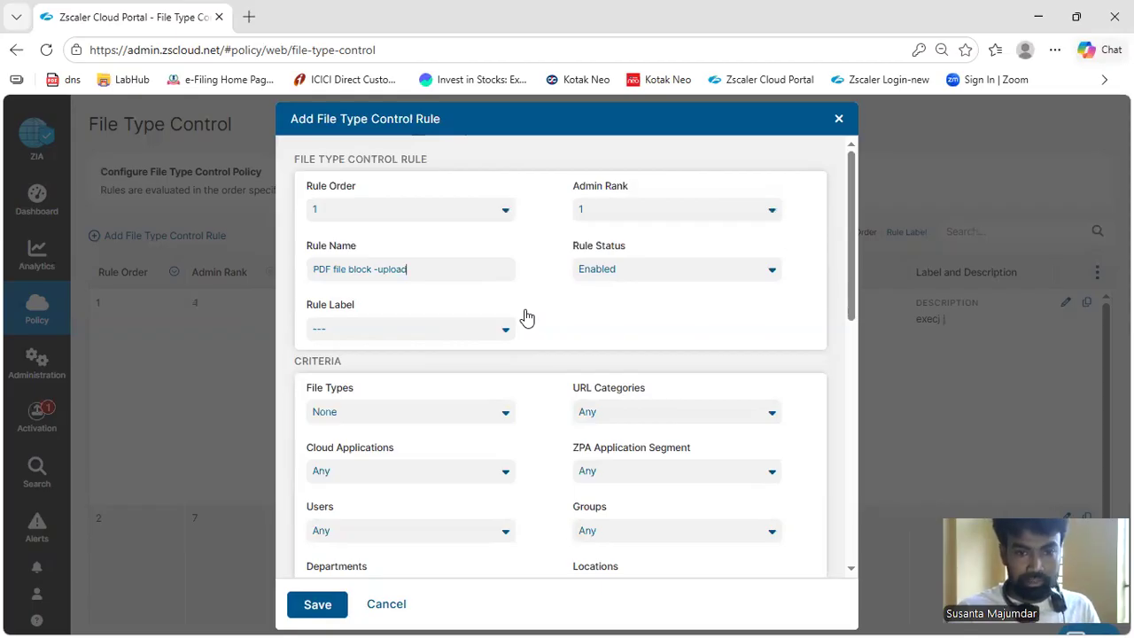
Find Whatsapp Web under Instant Messaging and set it as the rule's Cloud Applications criterion
scroll(522, 457, "down", 2)
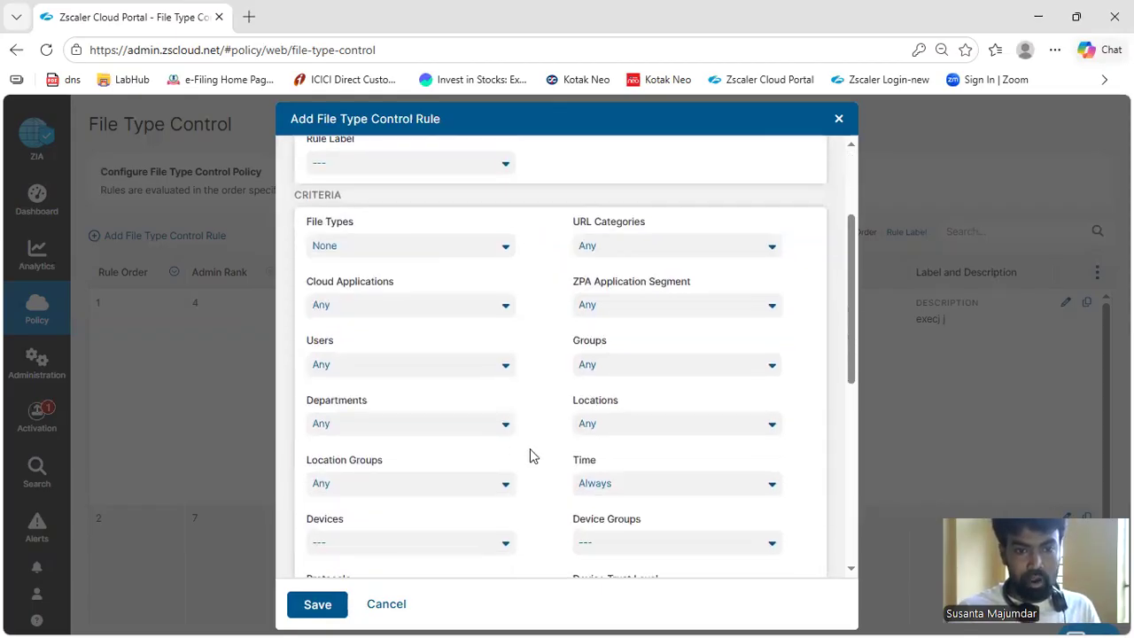
left_click(505, 304)
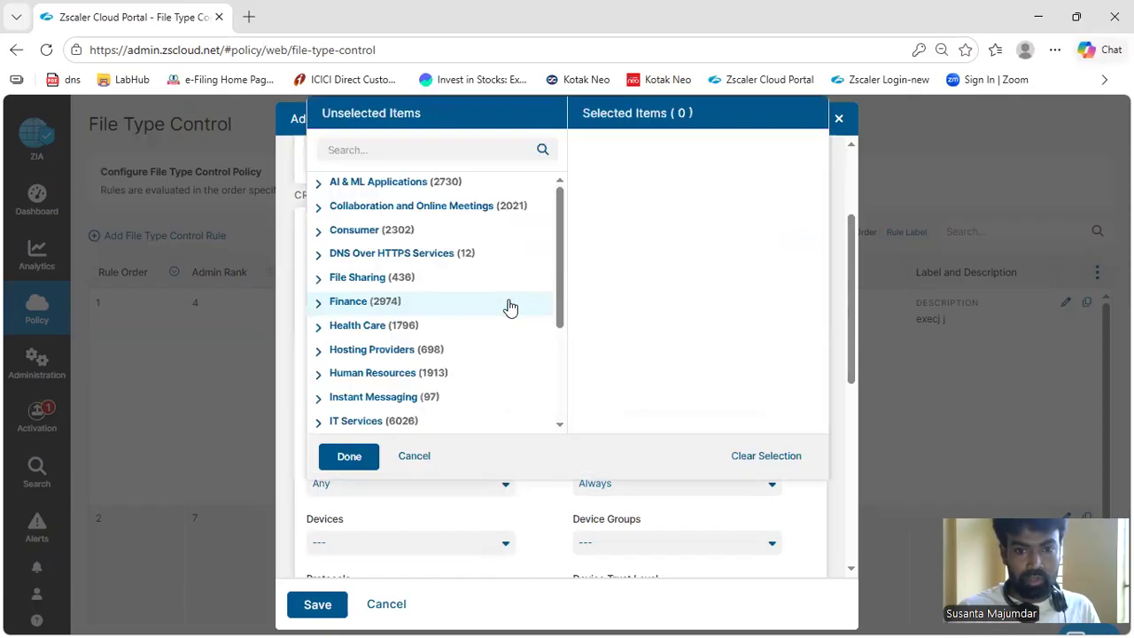
left_click(396, 142)
type("whats")
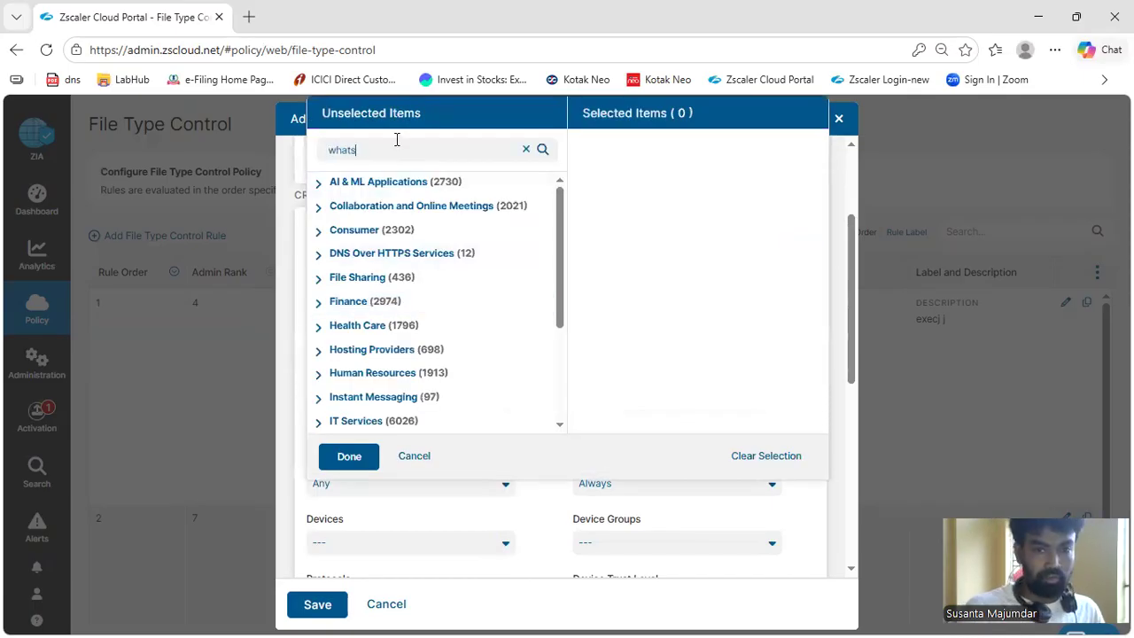
left_click(543, 150)
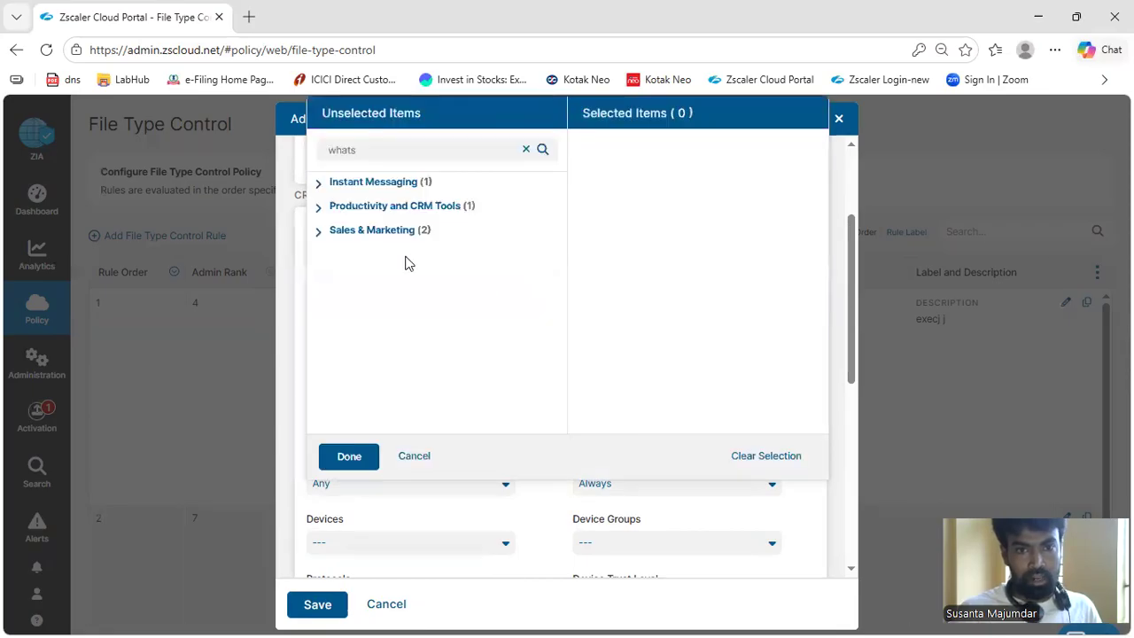
left_click(318, 184)
left_click(354, 213)
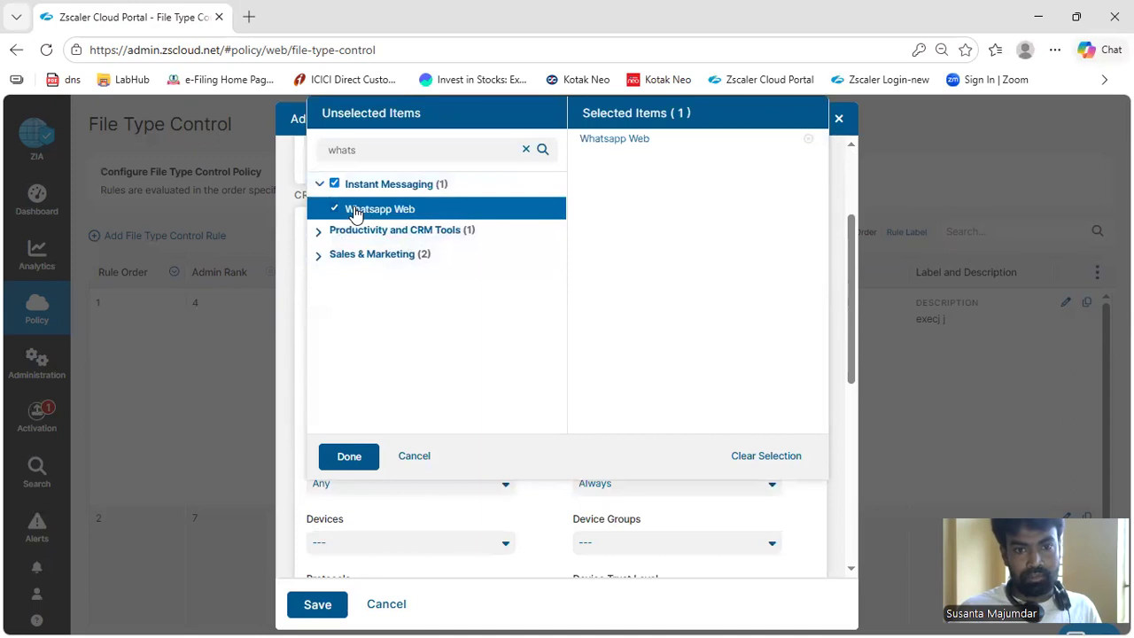
left_click(349, 457)
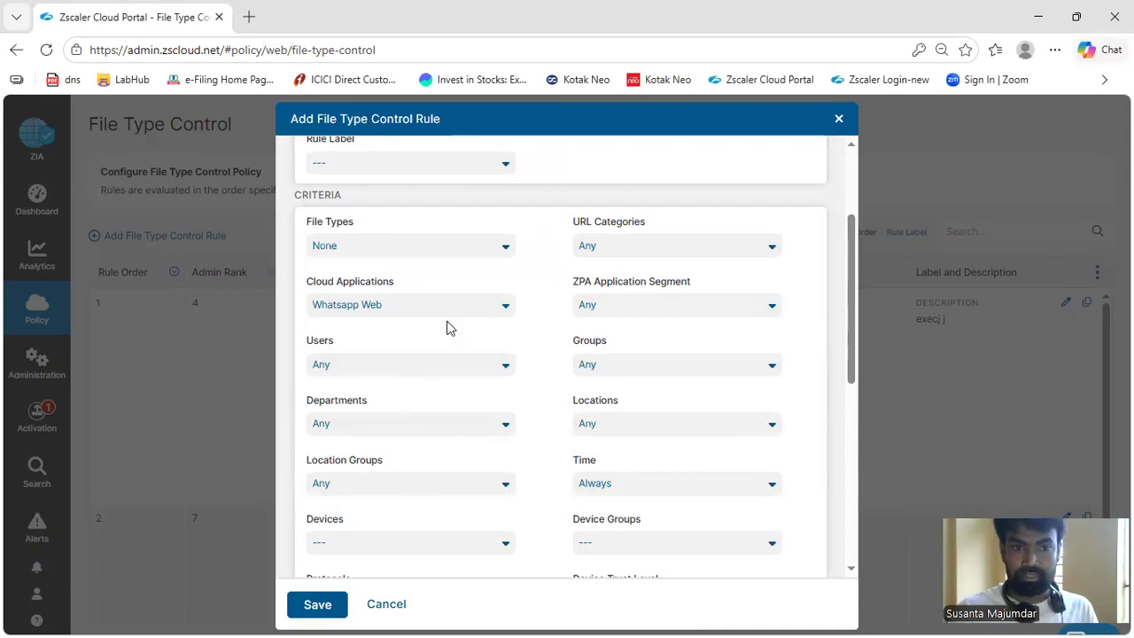
Set the rule's URL Categories criterion to Adult Sex Education and Adult Themes
left_click(608, 252)
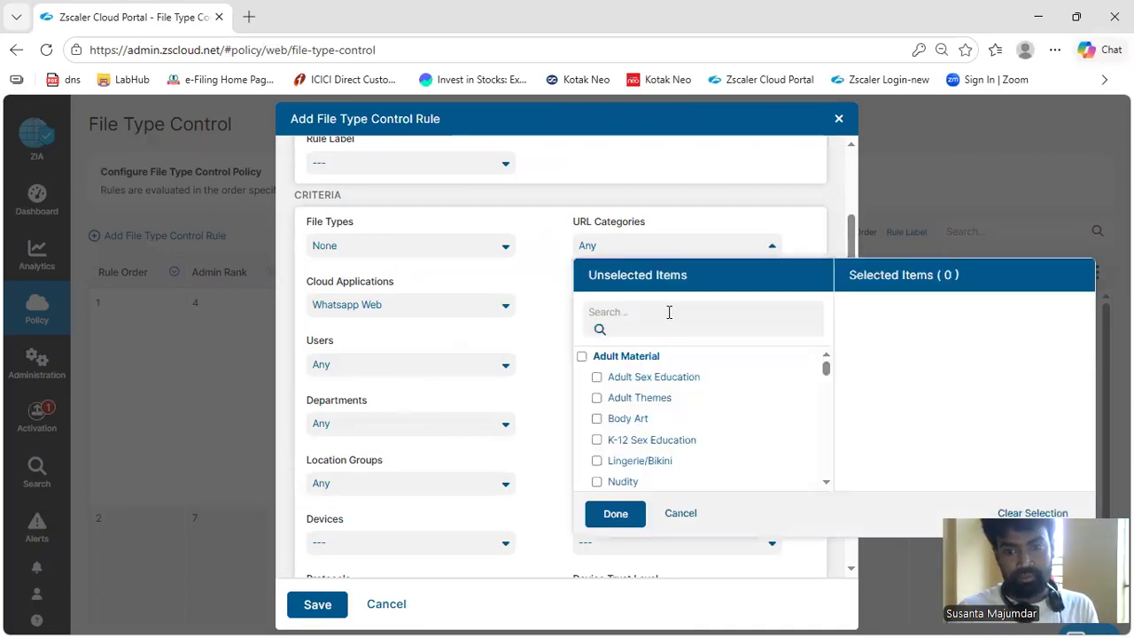
left_click(597, 379)
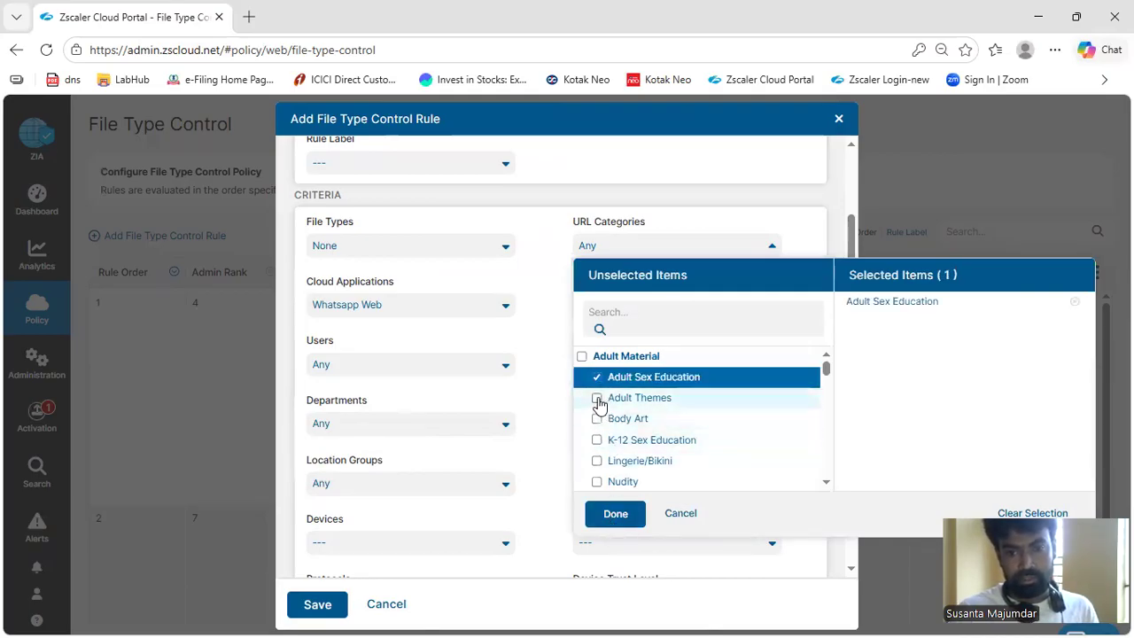
left_click(597, 398)
left_click(615, 515)
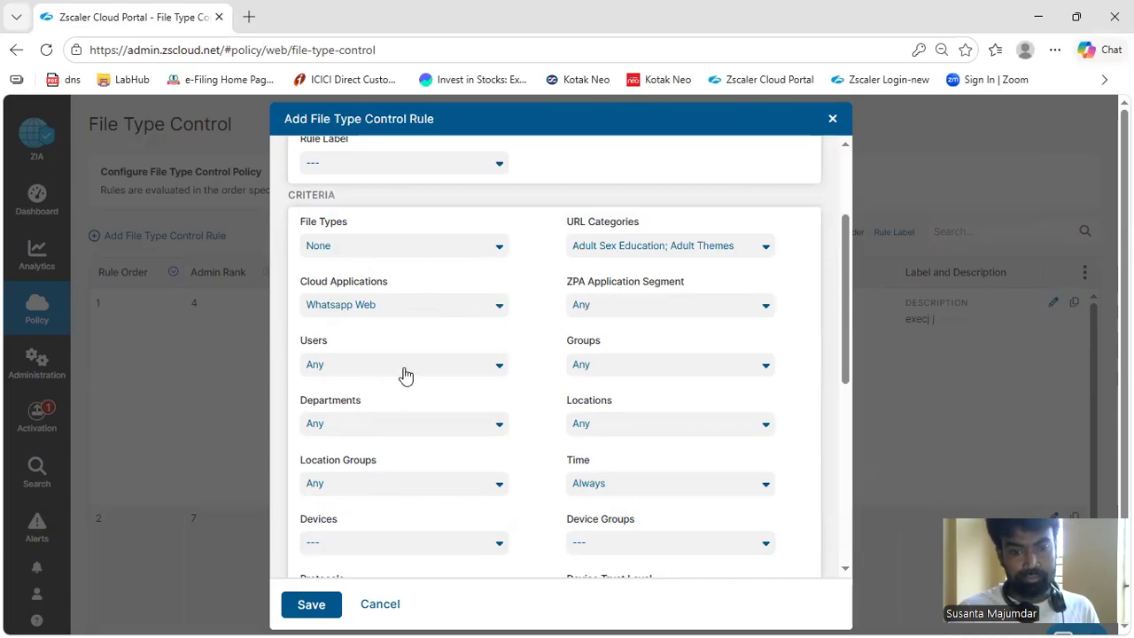
Try enabling the Unscannable File criterion, disable it again, and read the Active Content help text
scroll(405, 376, "down", 1)
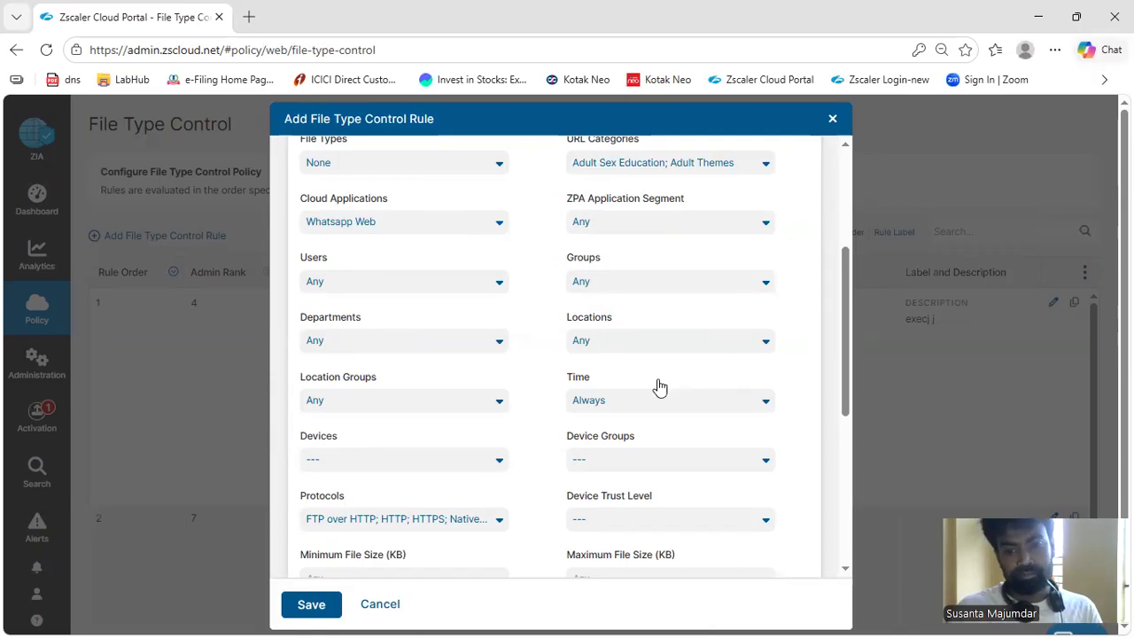
scroll(658, 385, "down", 5)
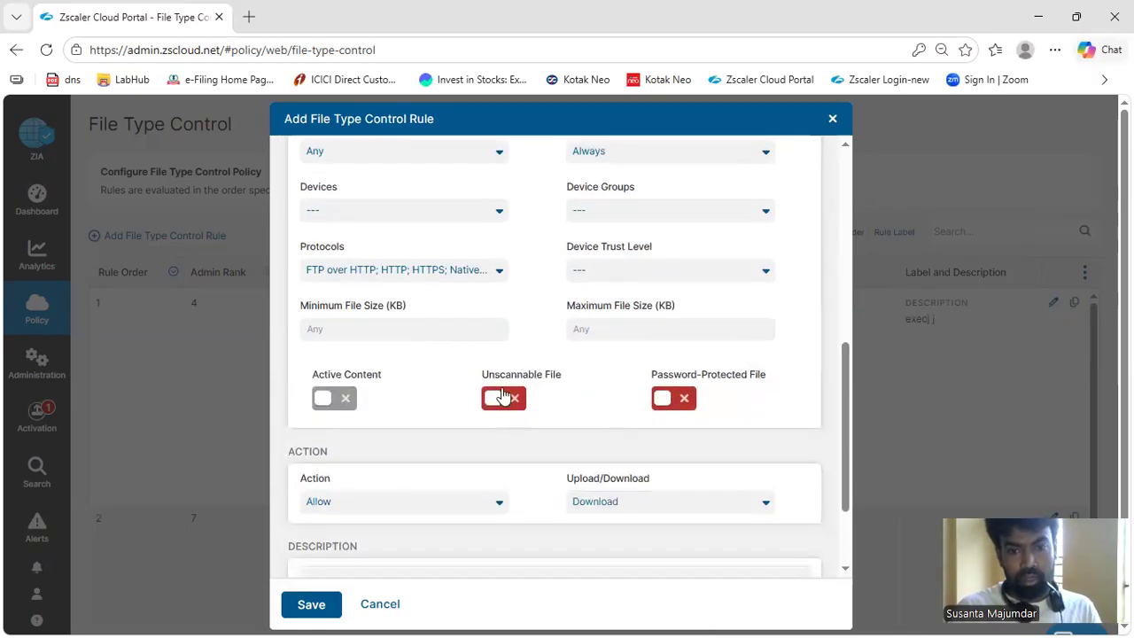
left_click(512, 400)
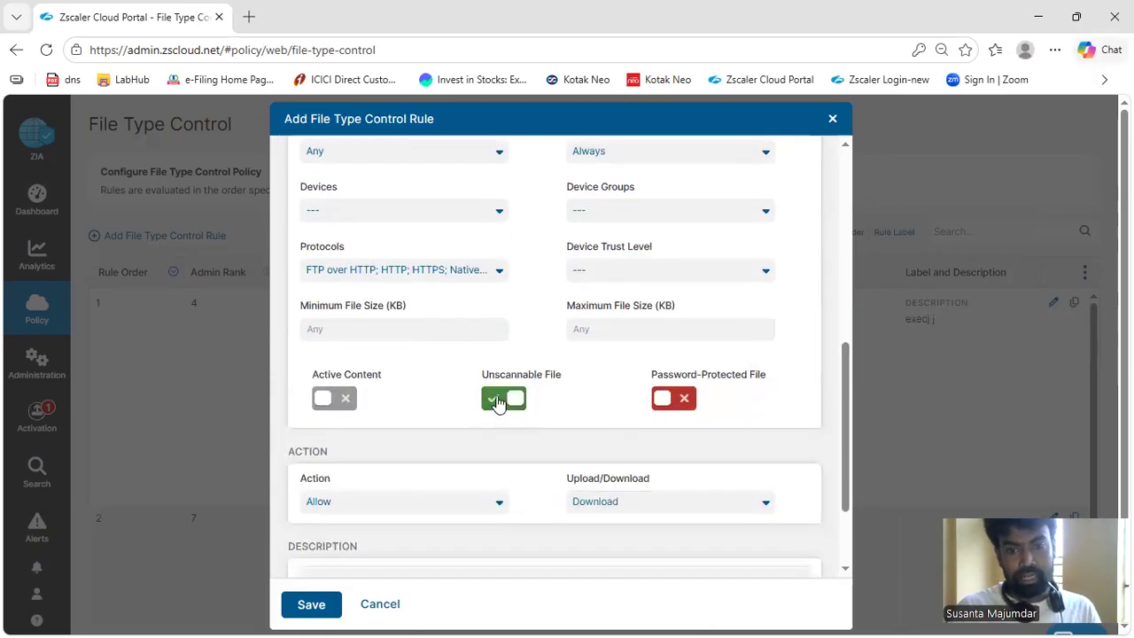
left_click(510, 401)
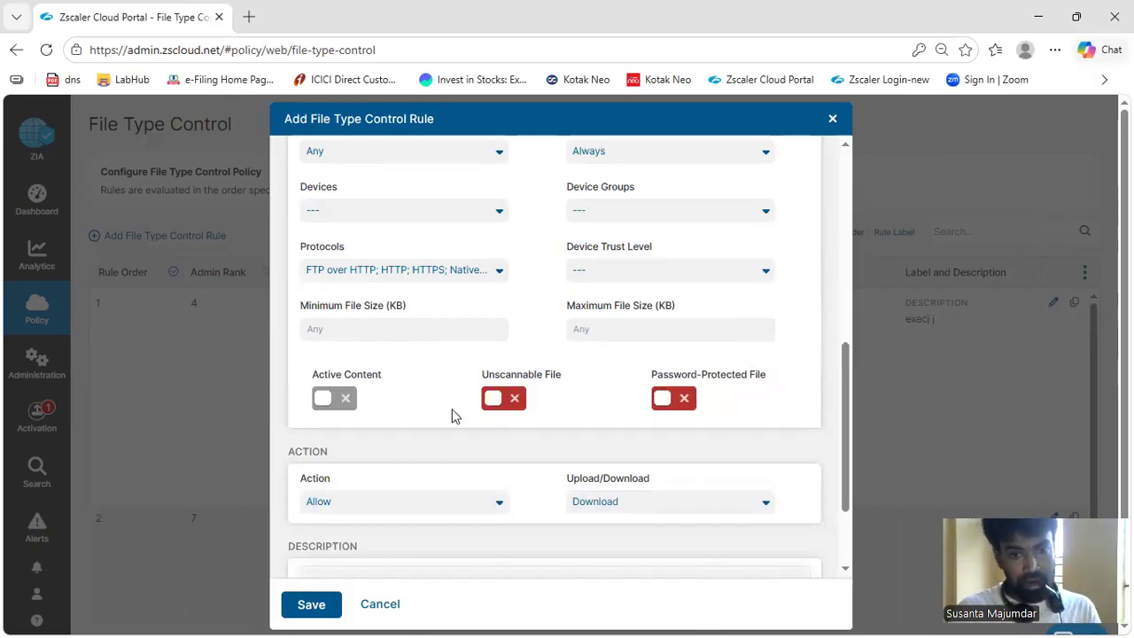
scroll(451, 413, "down", 2)
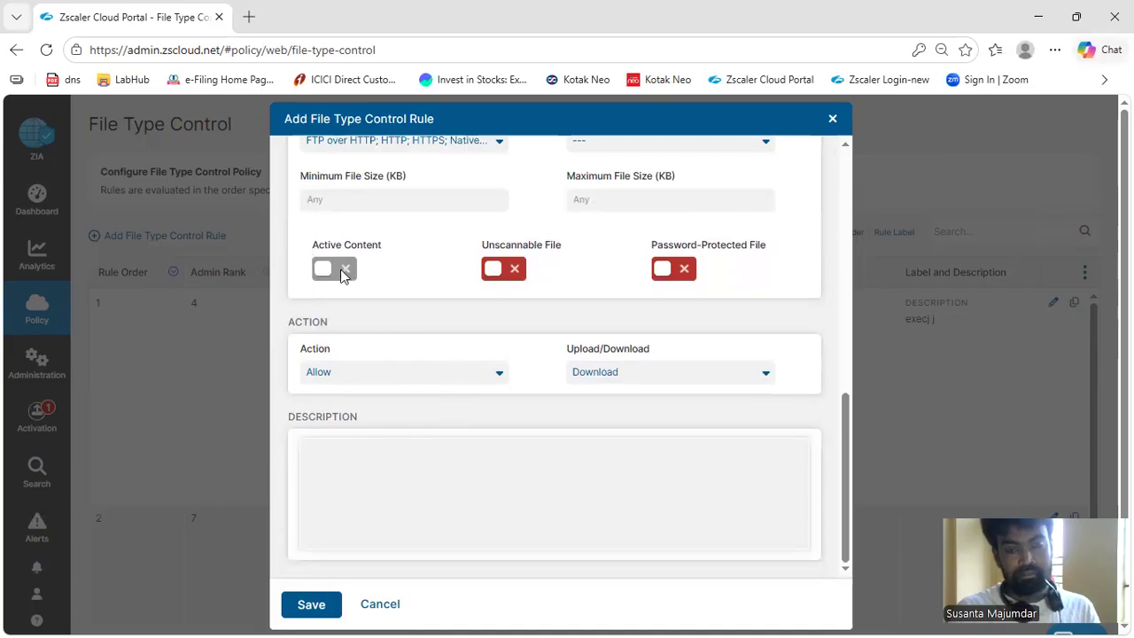
mouse_move(370, 254)
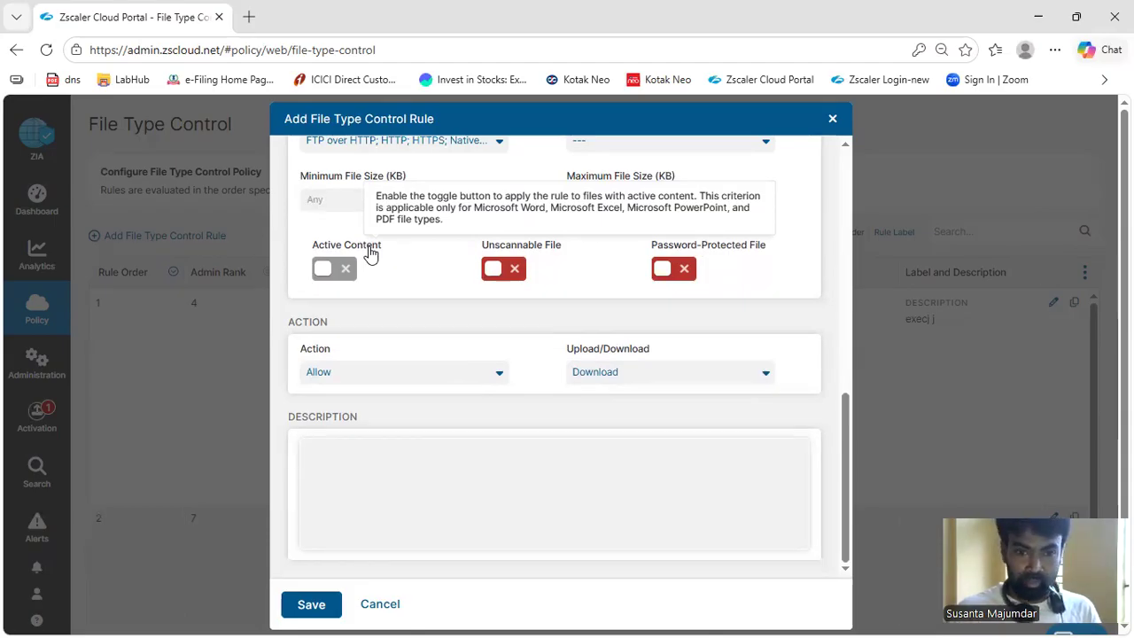
Set the rule's action to Block for Upload and try to save the rule
left_click(437, 382)
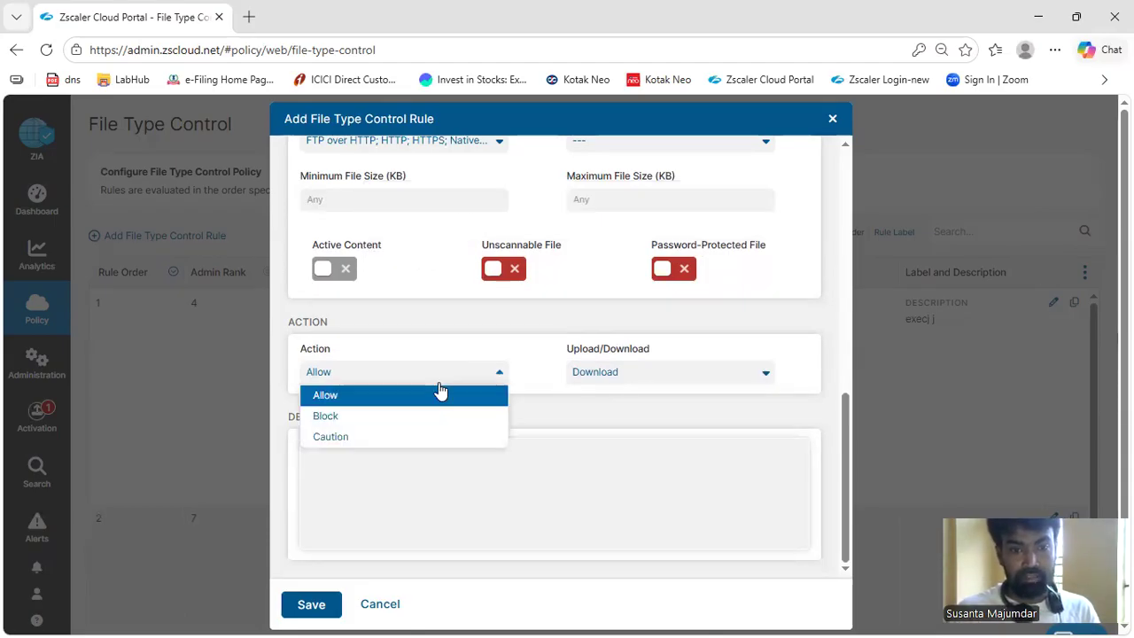
left_click(365, 417)
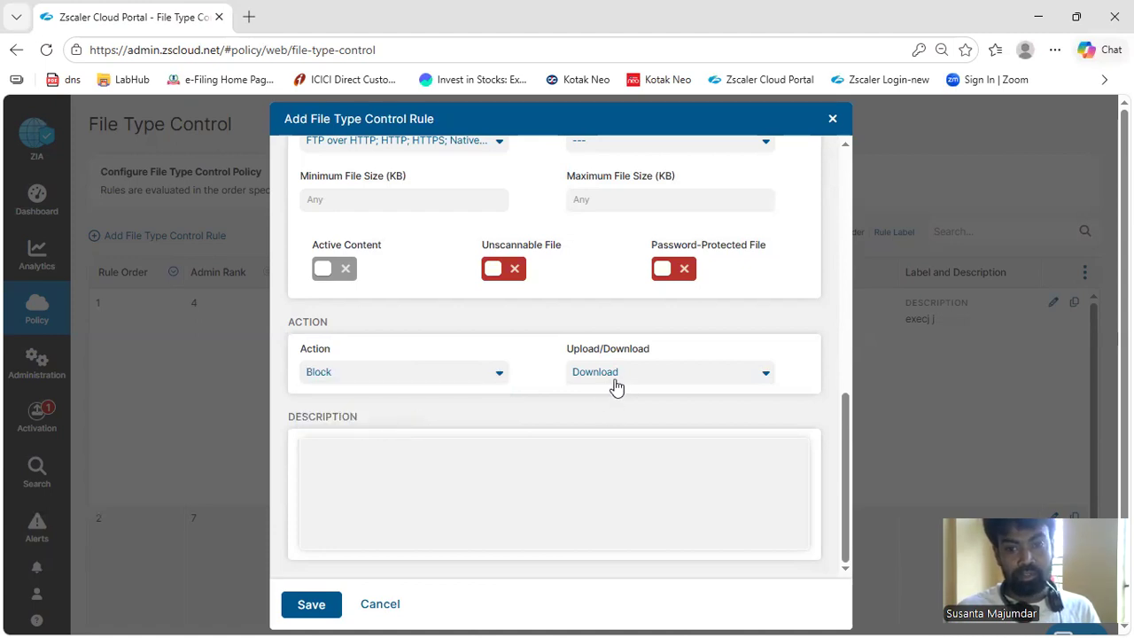
left_click(616, 388)
left_click(610, 422)
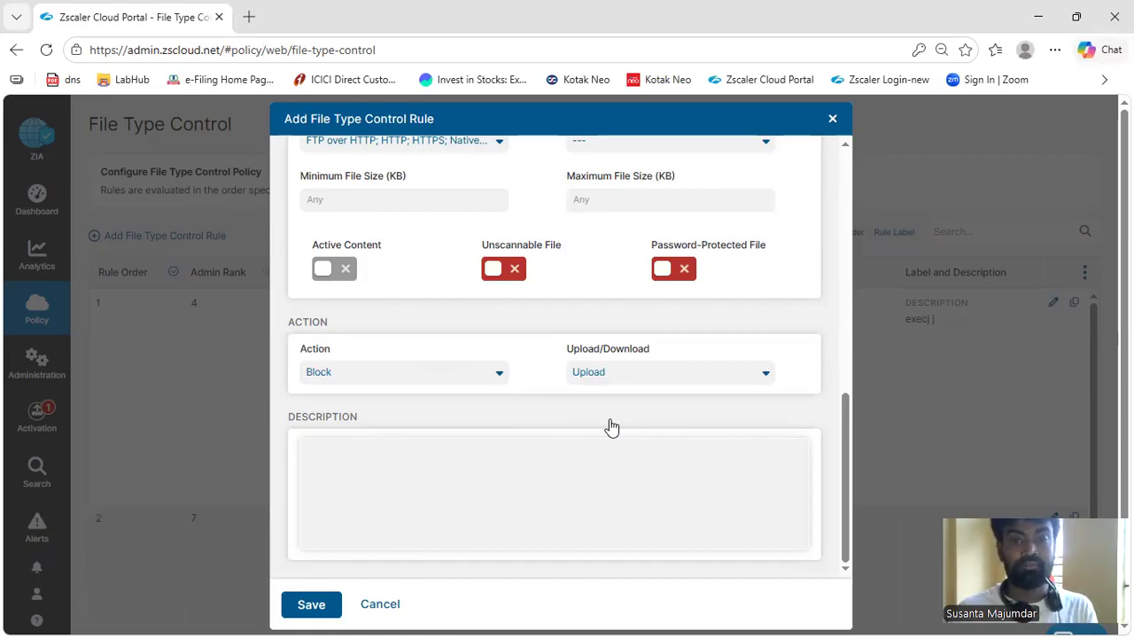
left_click(303, 611)
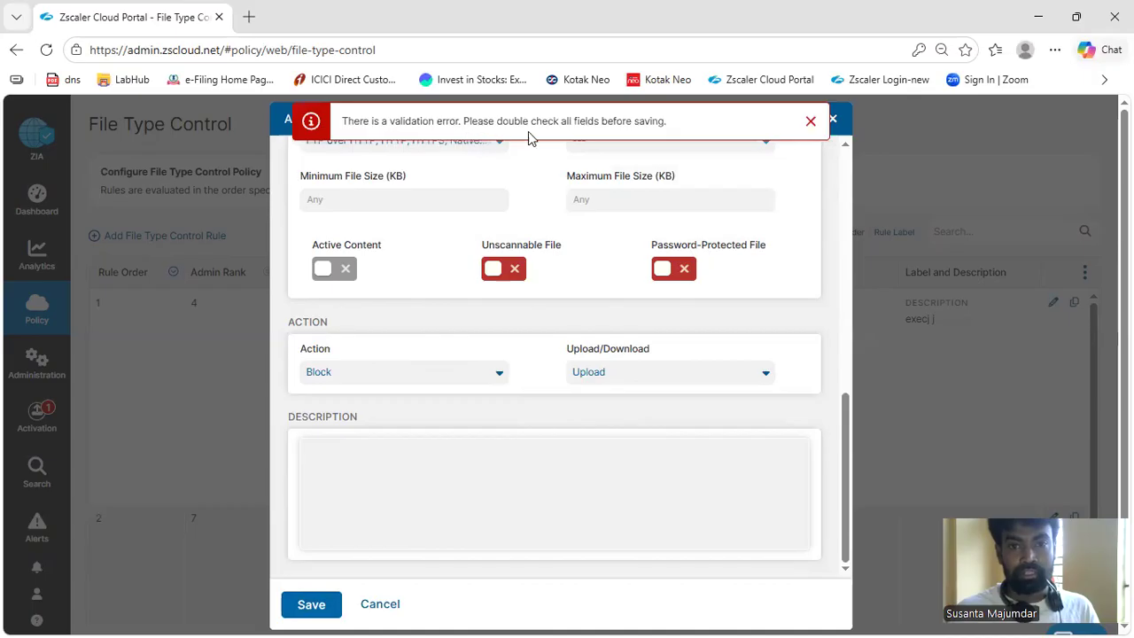
left_click(810, 121)
Set the rule's File Types criterion to Portable Document Format (pdf)
scroll(696, 393, "up", 10)
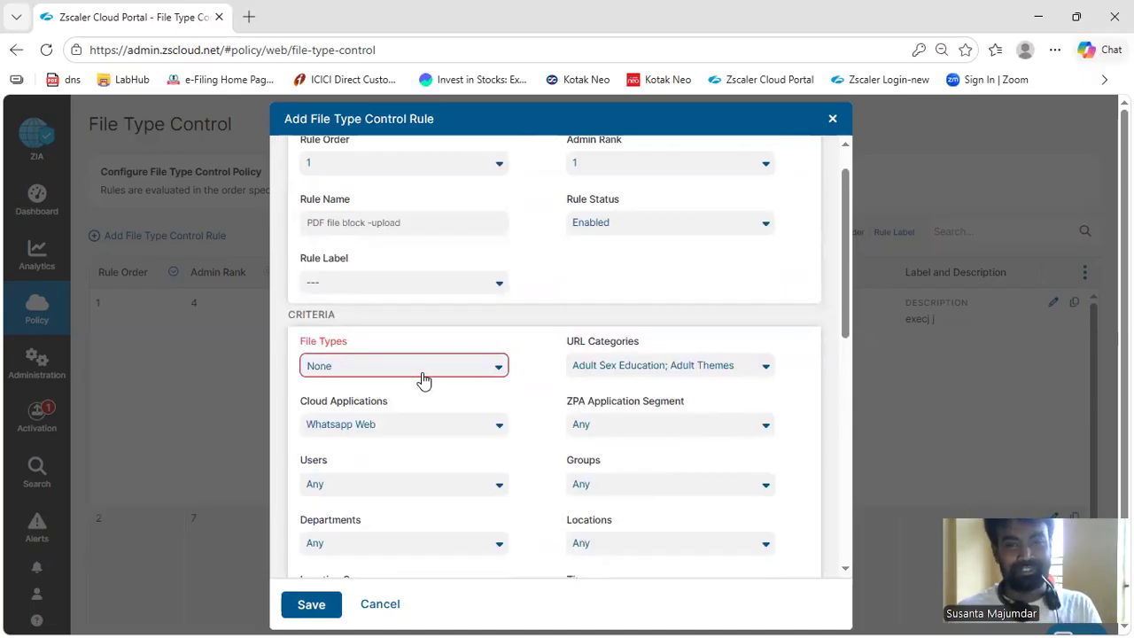
left_click(423, 380)
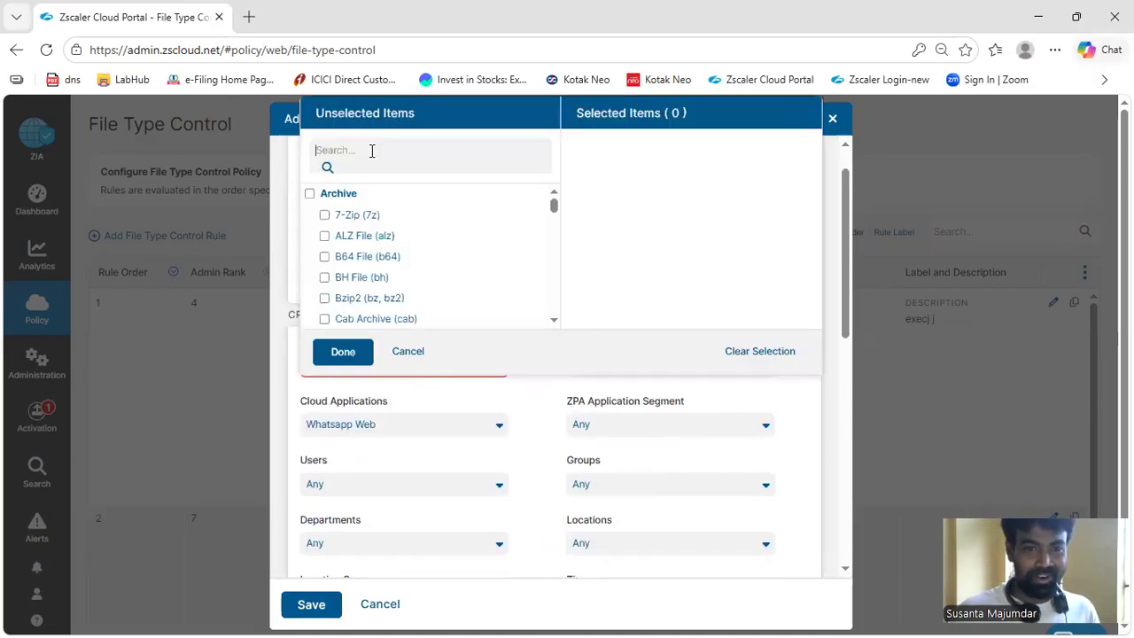
type("pdf")
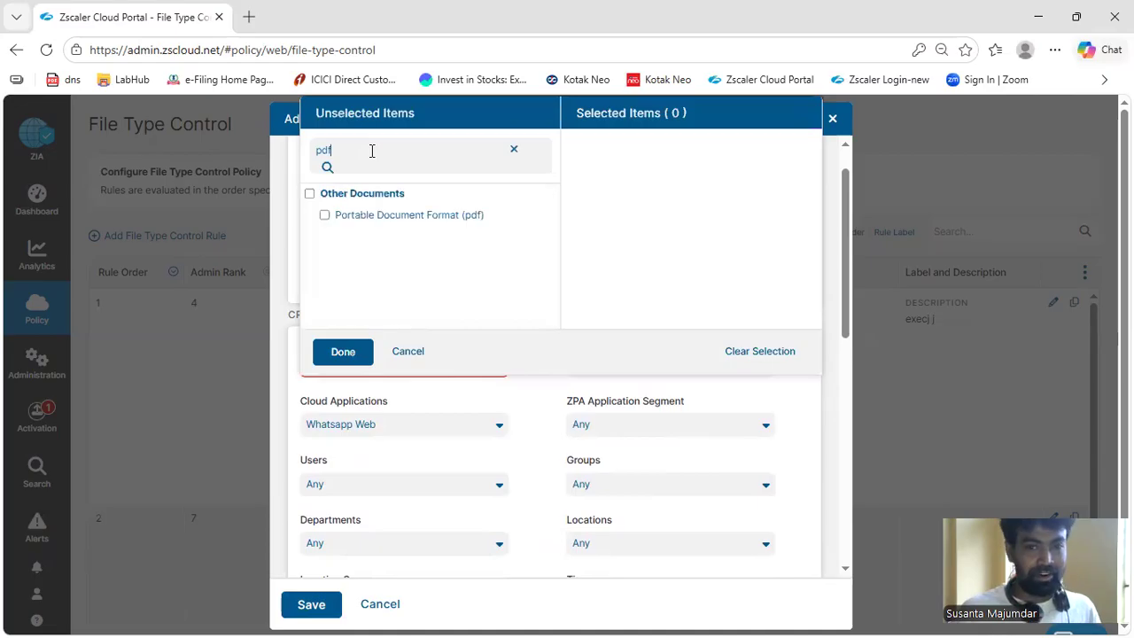
left_click(409, 217)
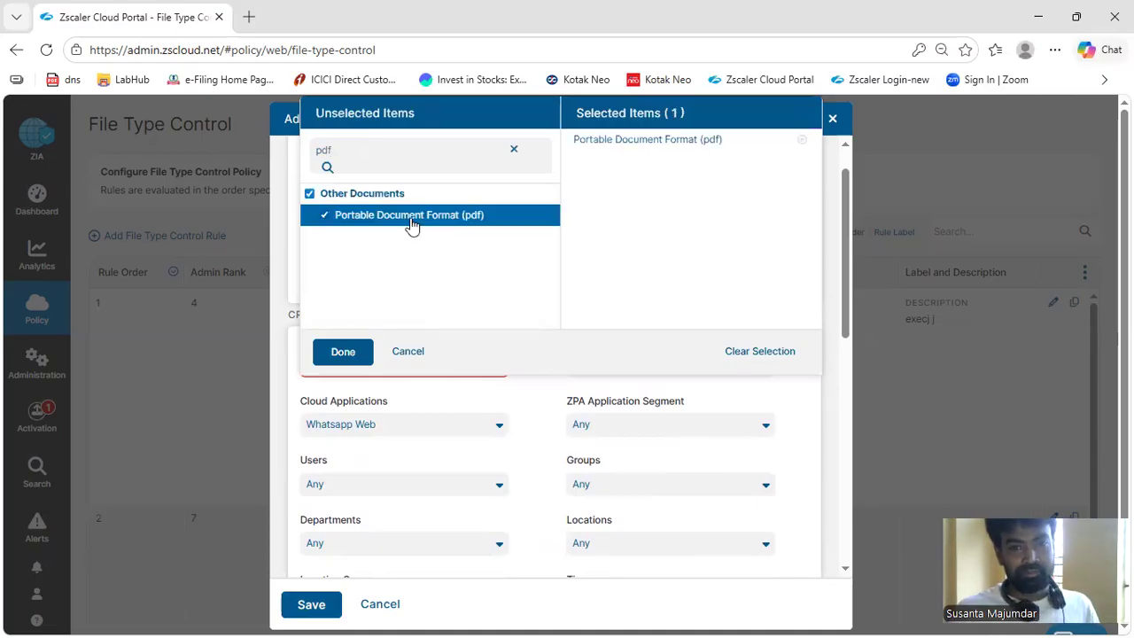
left_click(345, 352)
Try enabling the Active Content criterion and disable it again
scroll(594, 440, "down", 10)
left_click(321, 273)
left_click(321, 273)
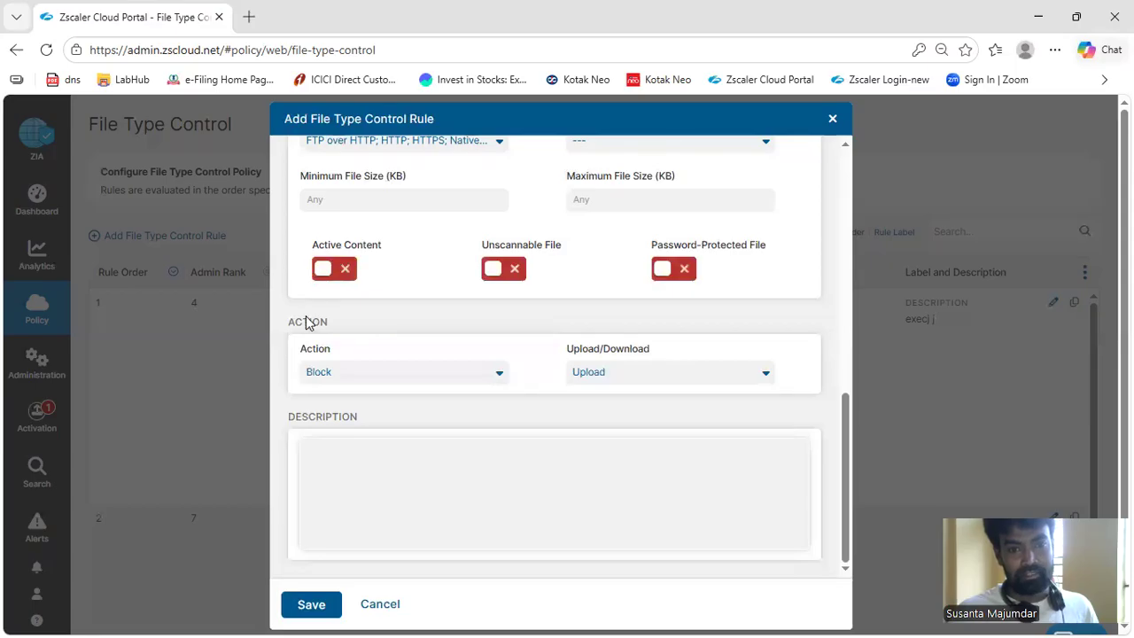
Enter "mvbvmg" as the rule's description and save the rule
scroll(416, 487, "down", 1)
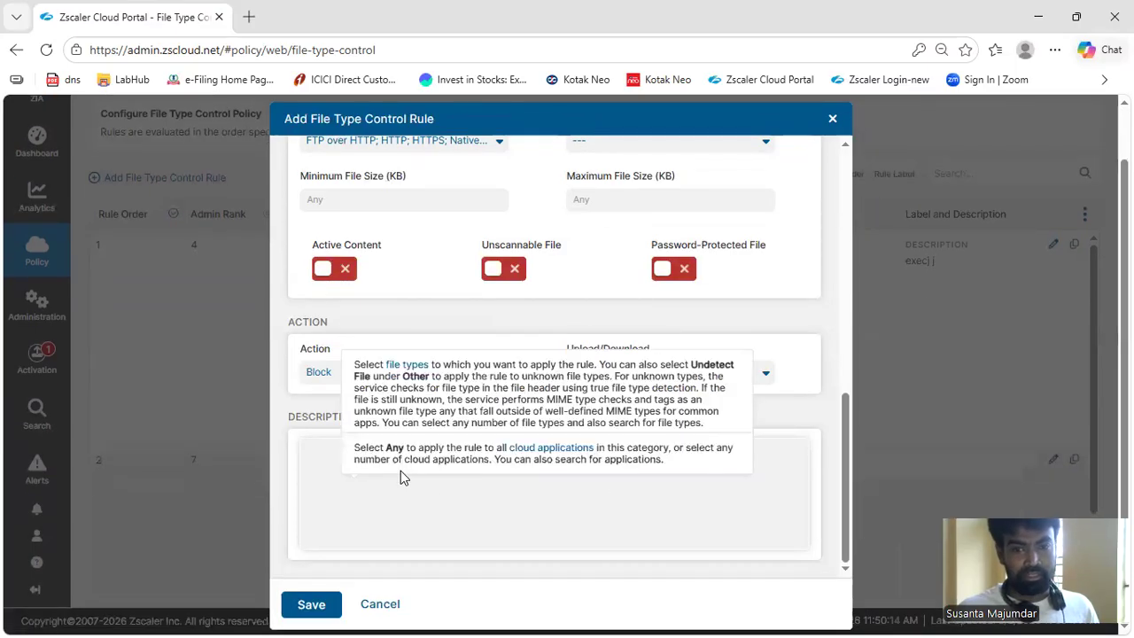
left_click(362, 523)
type("mvbvmg")
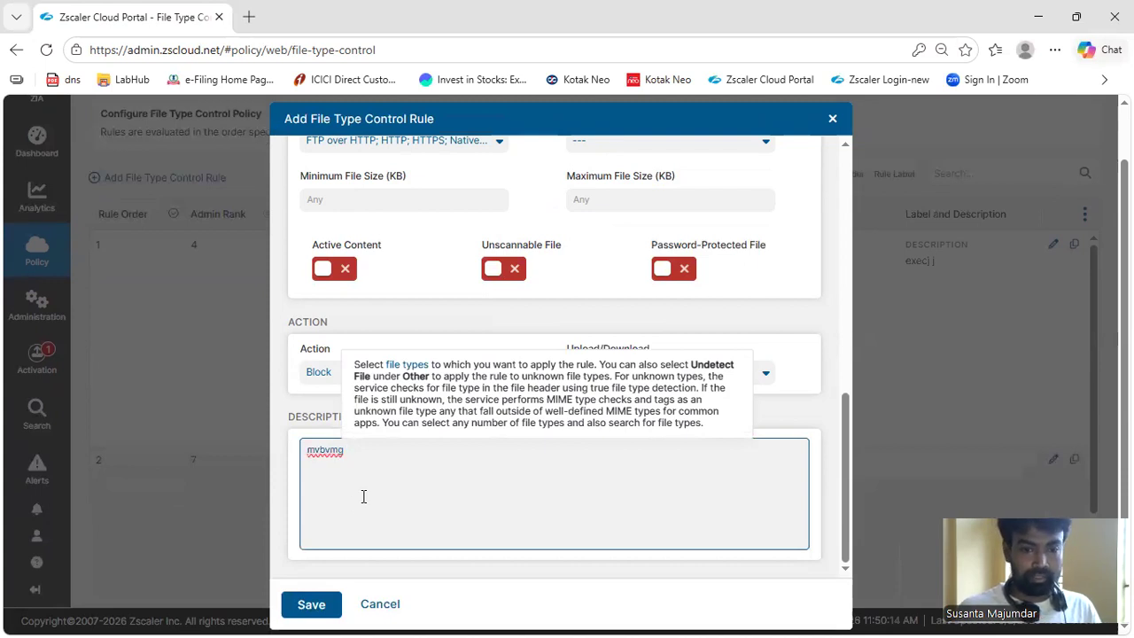
left_click(311, 605)
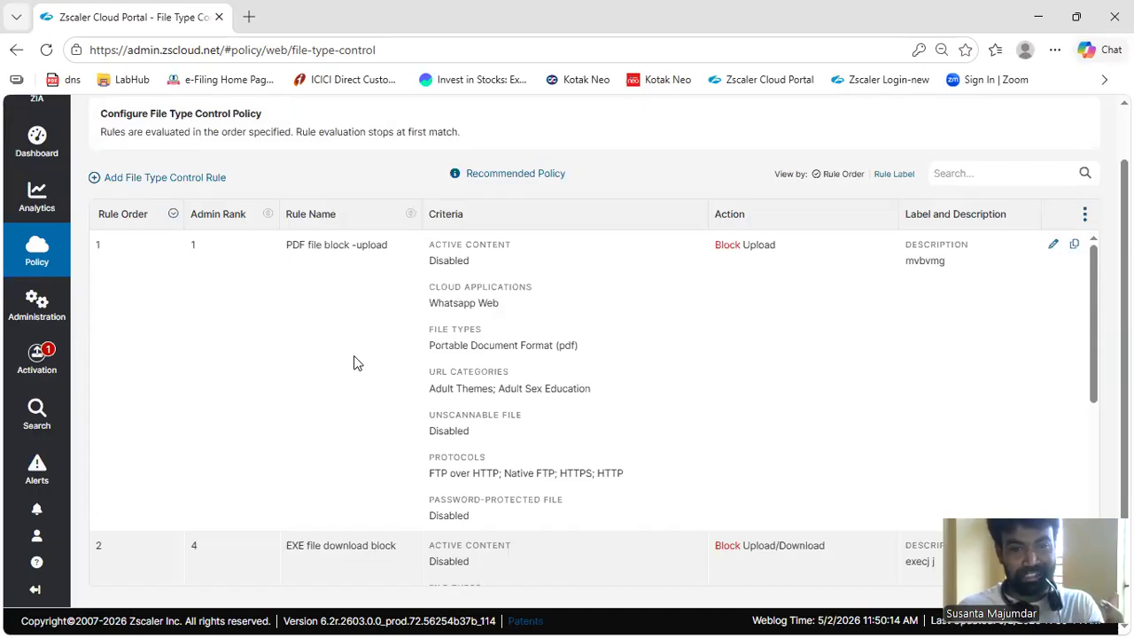
Start a new File Type Control rule and set its action to Caution for Download
left_click(203, 180)
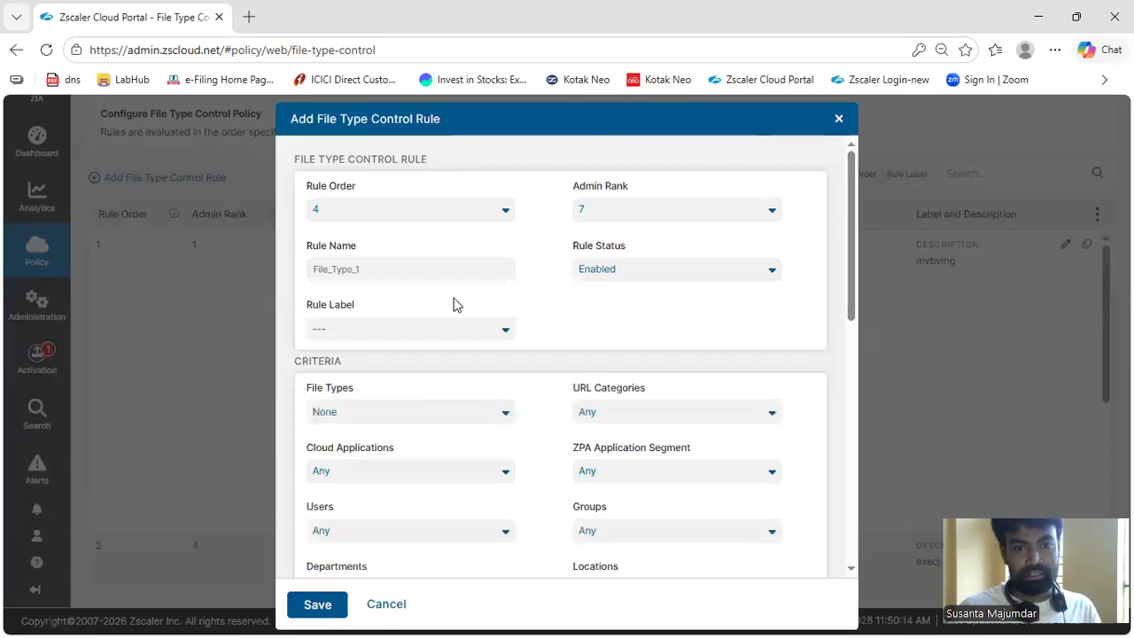
scroll(386, 388, "down", 3)
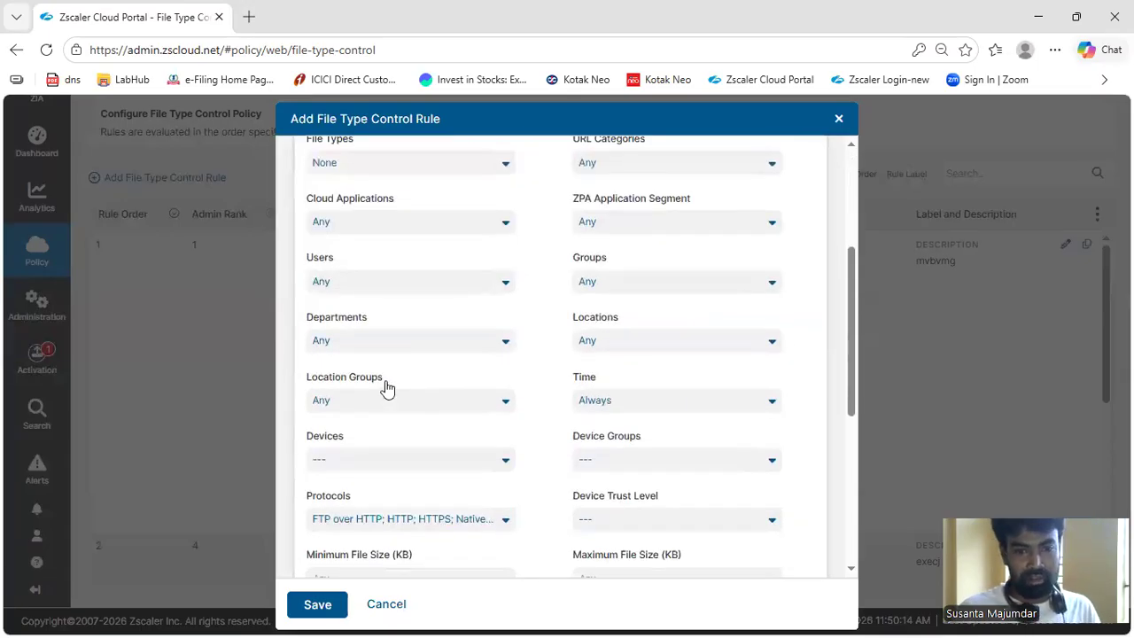
scroll(387, 388, "down", 3)
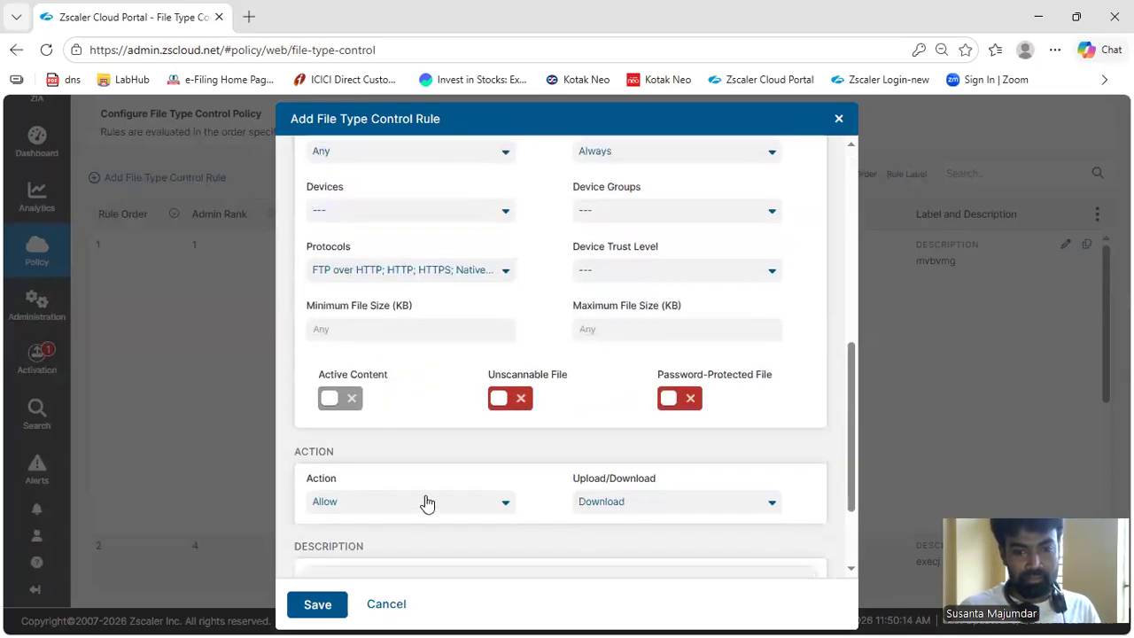
left_click(426, 501)
left_click(352, 570)
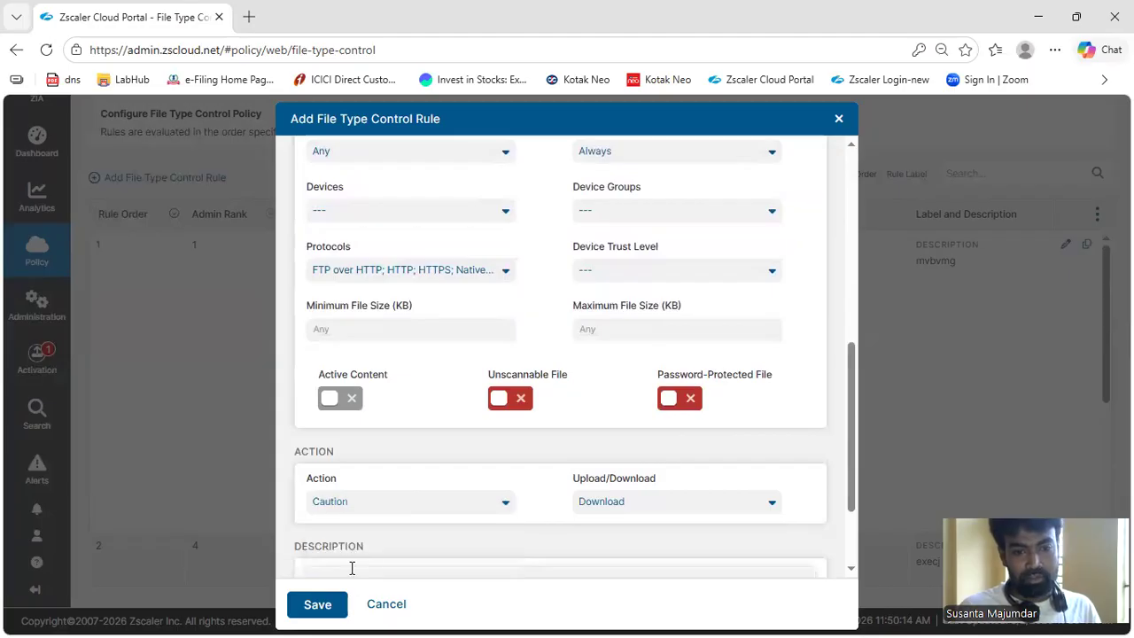
scroll(440, 470, "down", 2)
left_click(624, 380)
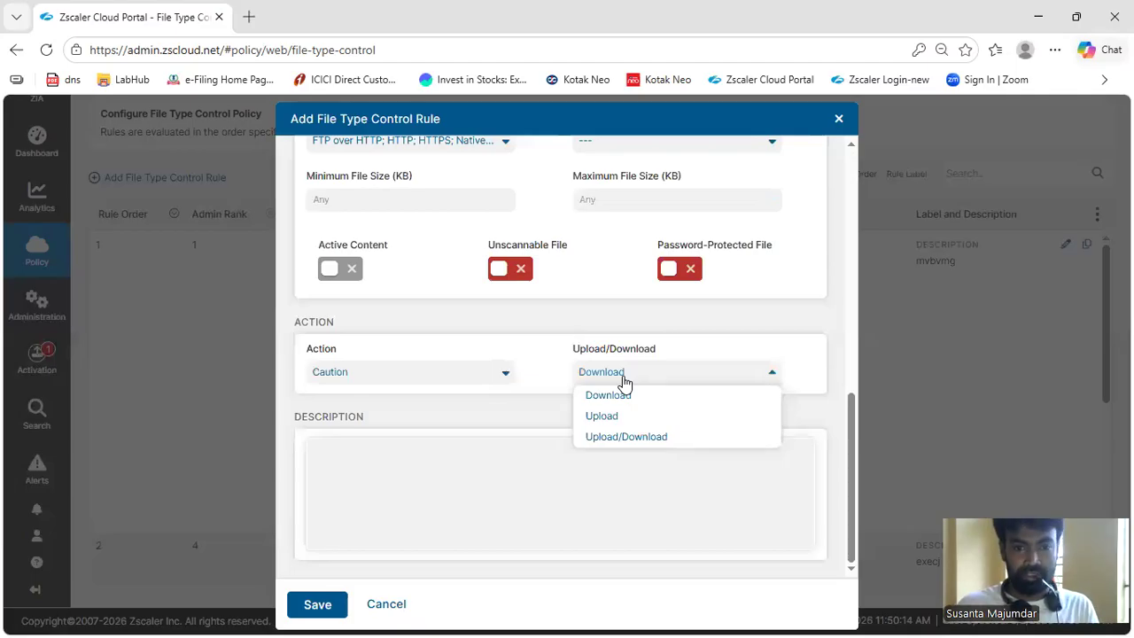
Set the rule's File Types criterion to Windows Library (dll64, dll, ocx, sys)
scroll(443, 387, "up", 6)
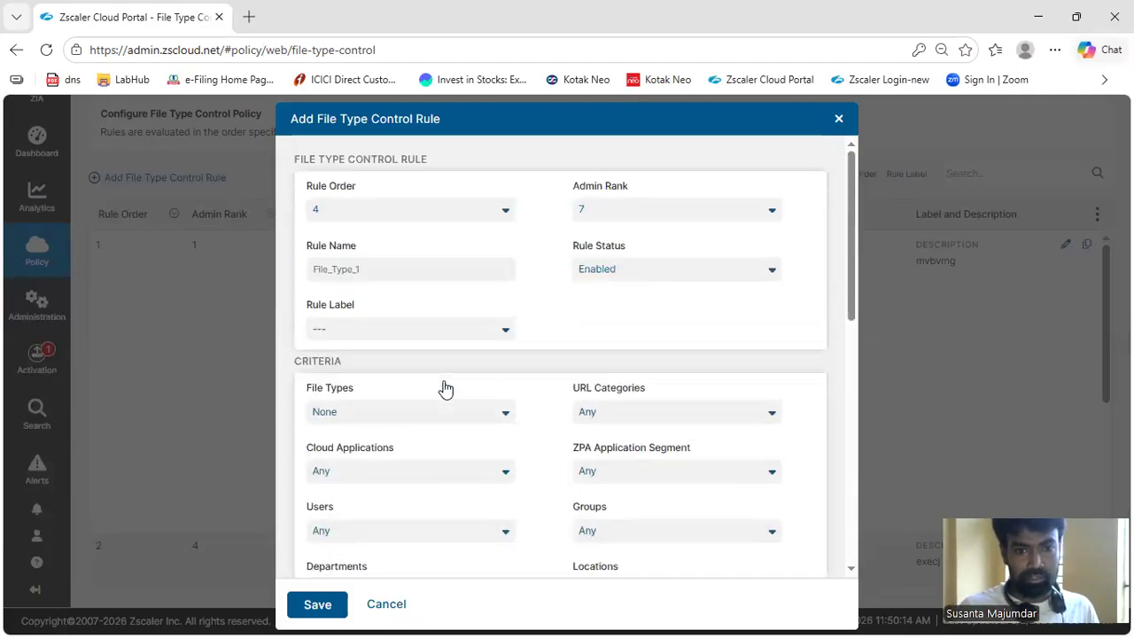
left_click(440, 418)
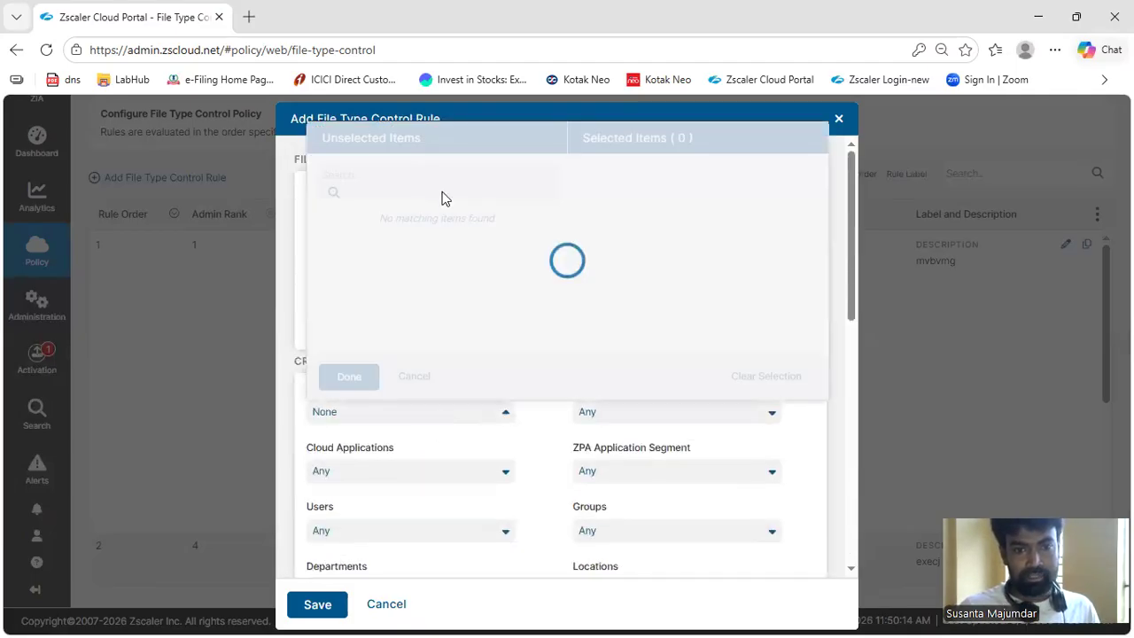
left_click(373, 174)
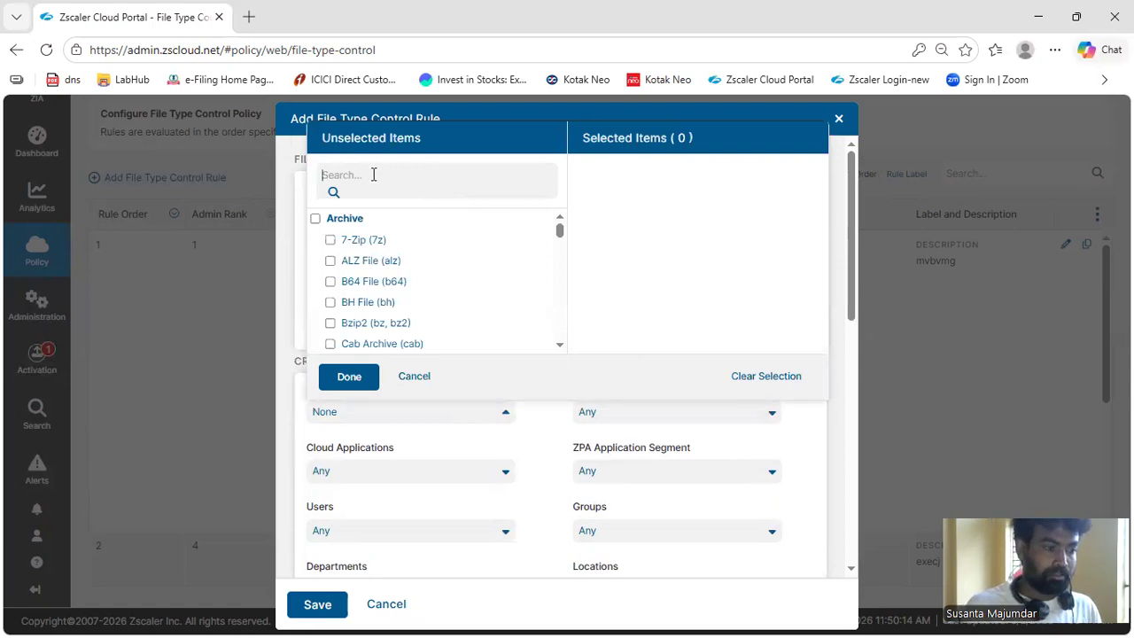
type(".dd")
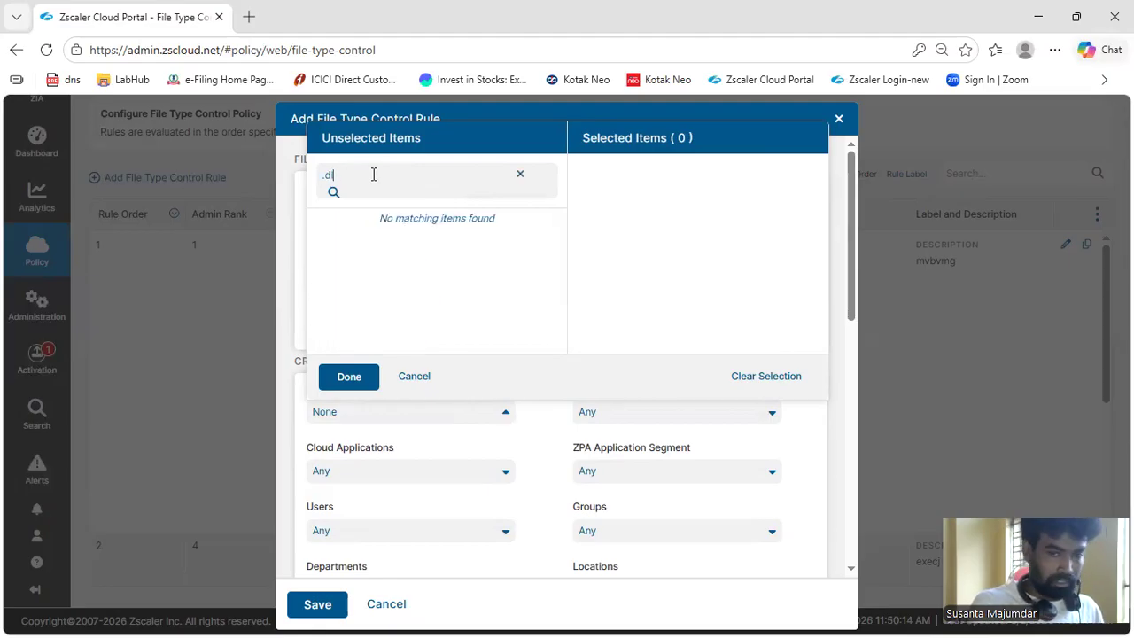
key("BackSpace")
key("BackSpace")
key("BackSpace")
key("BackSpace")
type("dll")
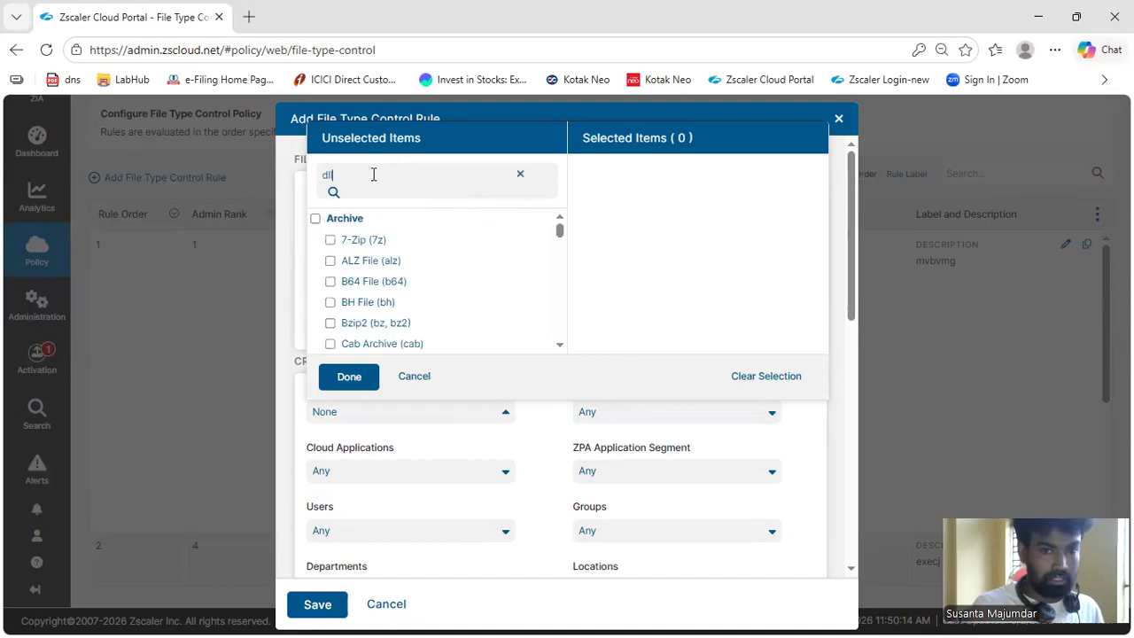
left_click(455, 247)
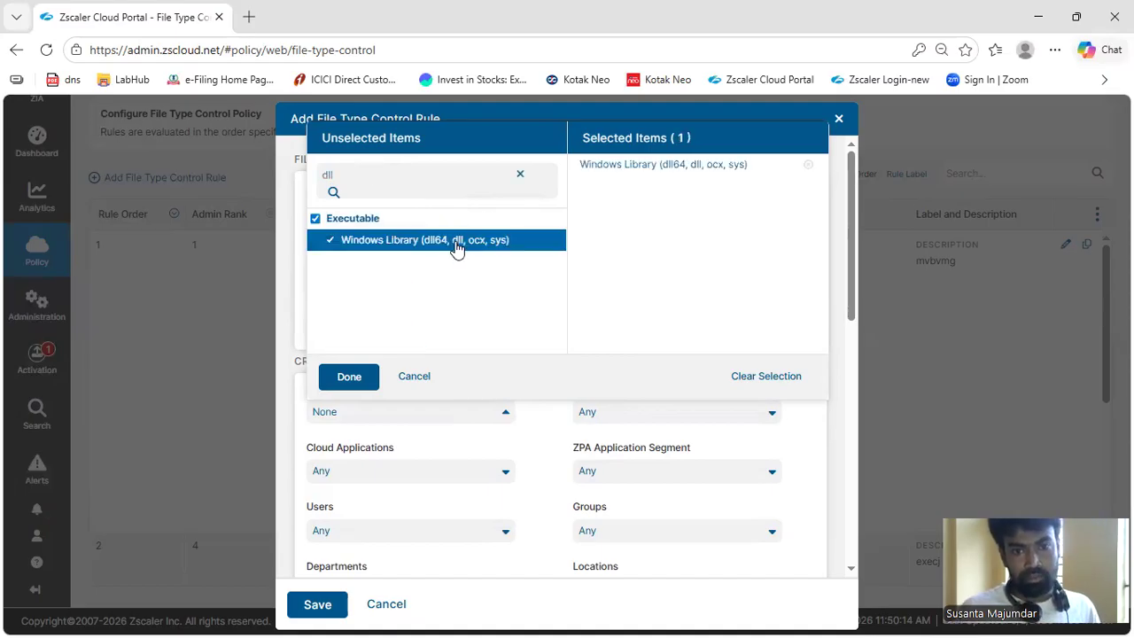
left_click(350, 381)
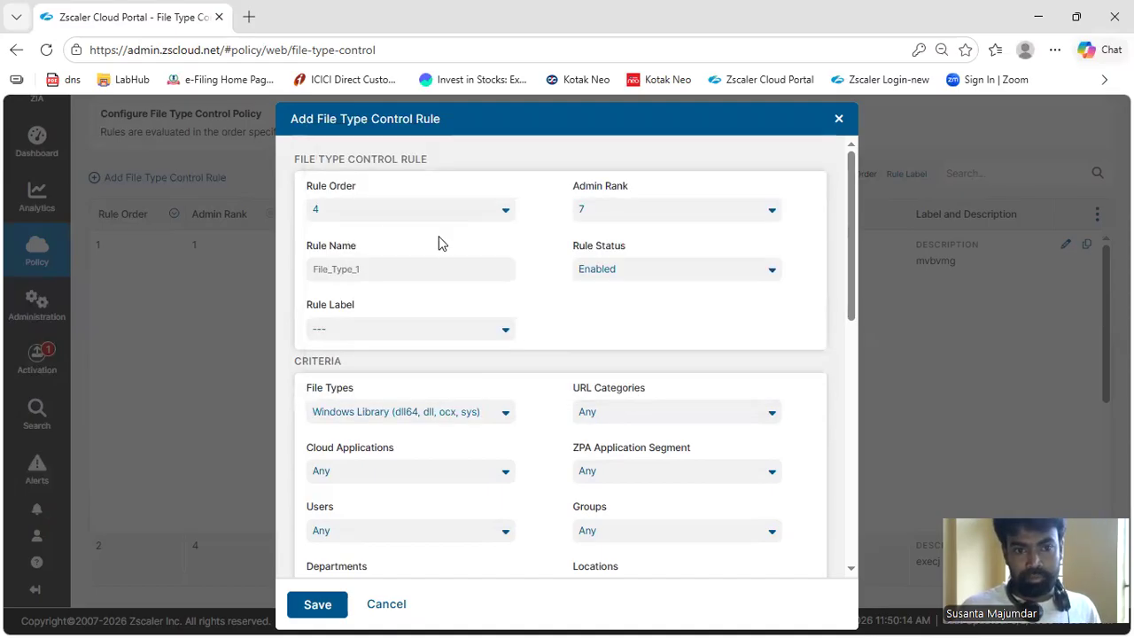
Name the rule File_Type_dll
left_click(390, 275)
key("ctrl+a")
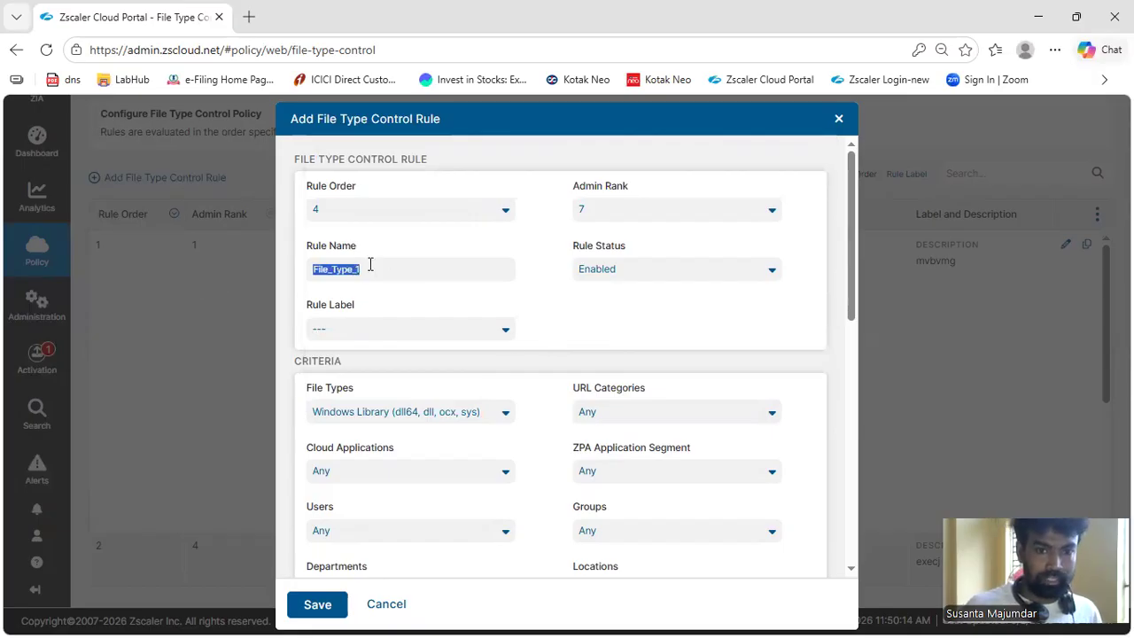
key("End")
key("BackSpace")
type("dll")
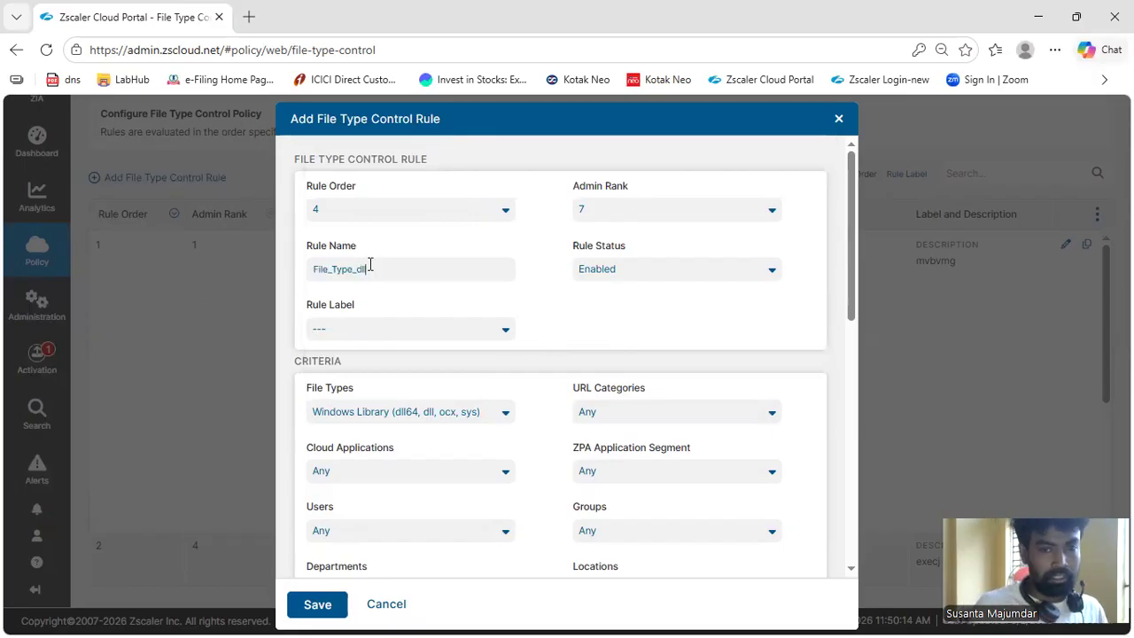
Save the File_Type_dll rule and review its file types and action in the rule list
scroll(514, 339, "down", 2)
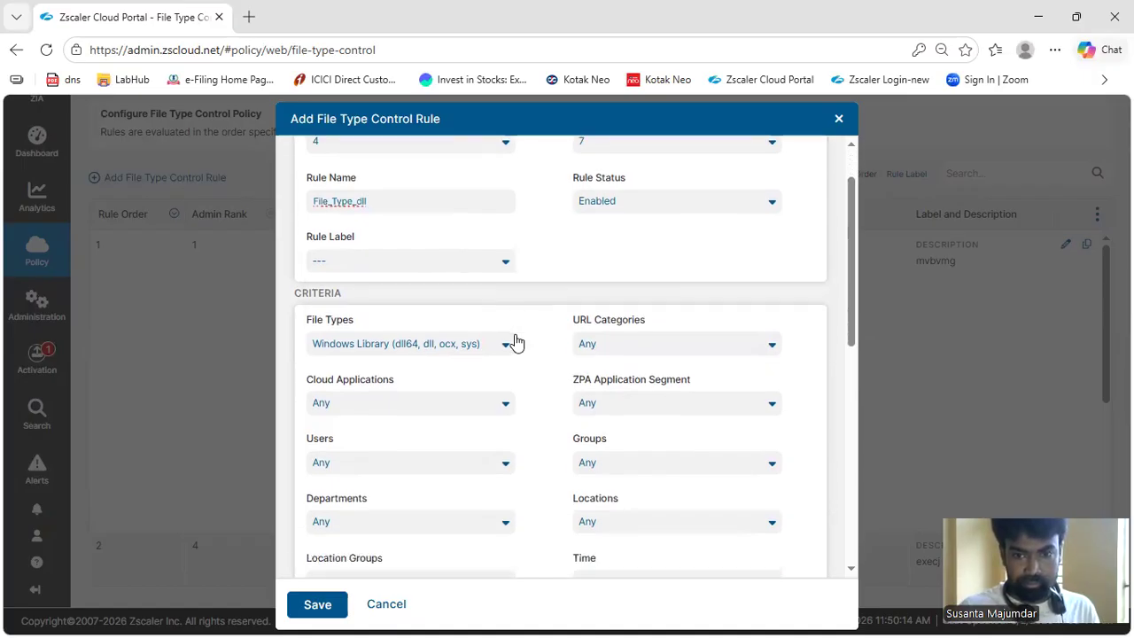
scroll(410, 323, "down", 4)
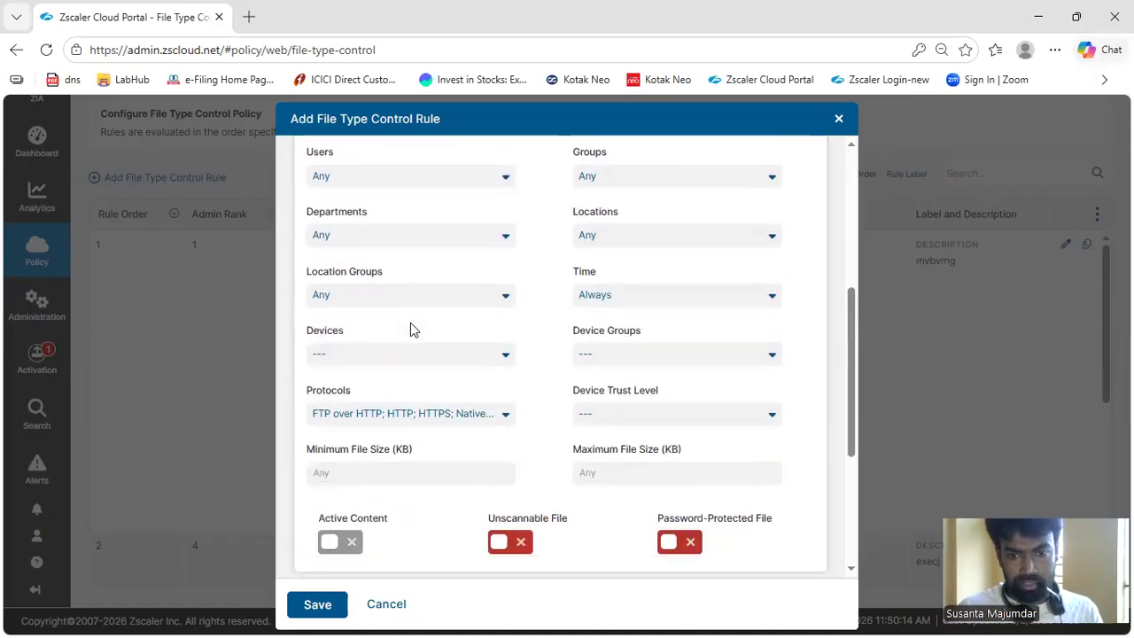
scroll(410, 323, "down", 2)
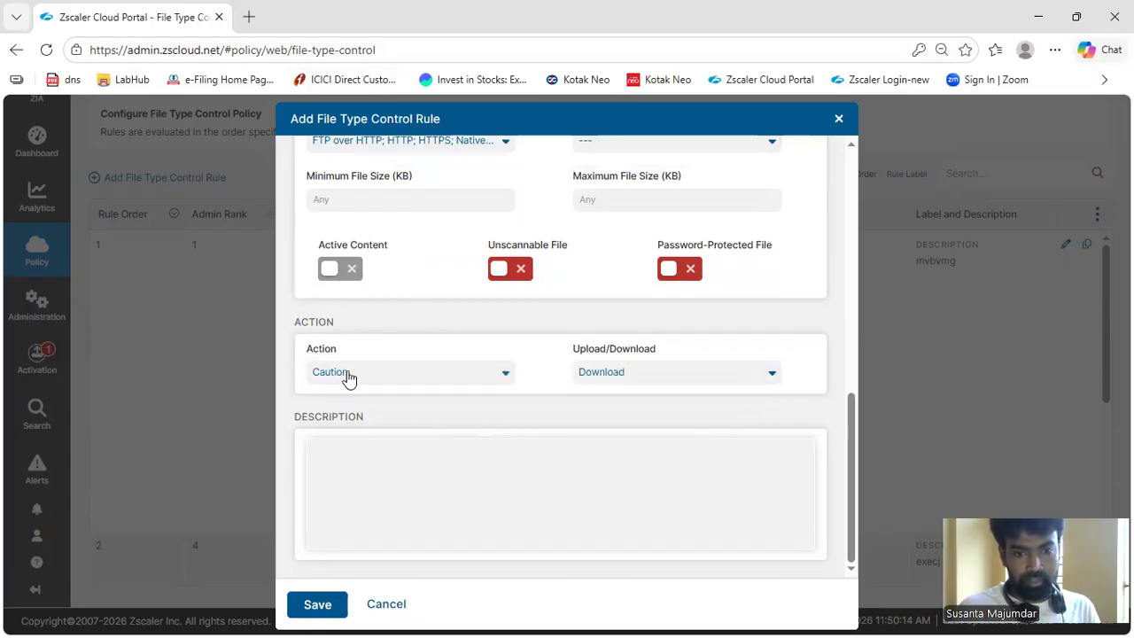
mouse_move(325, 357)
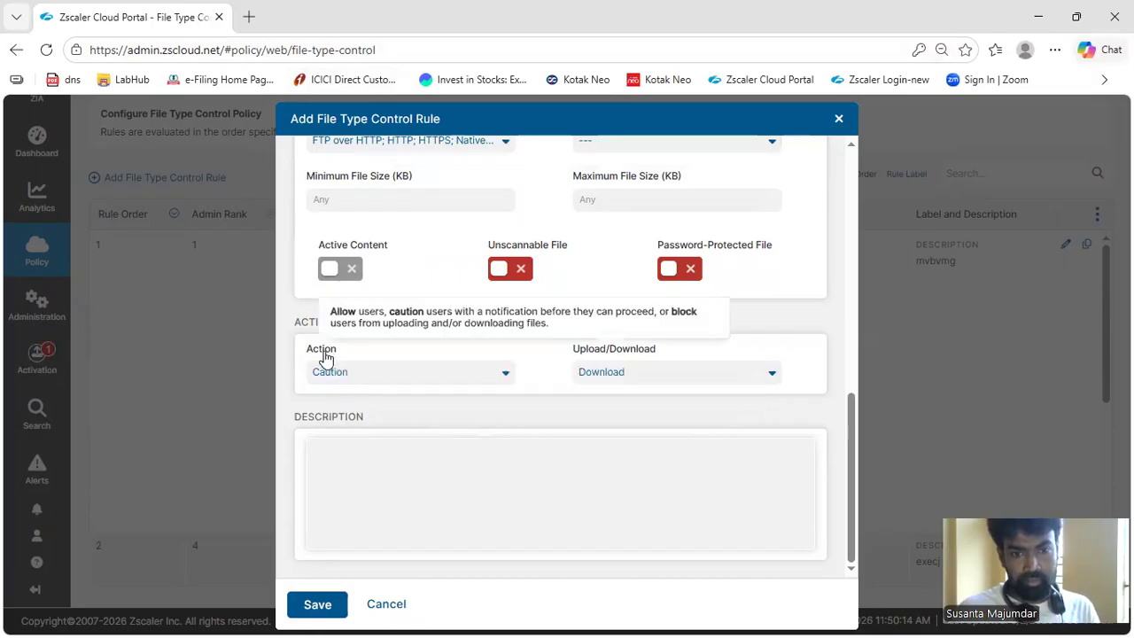
left_click(317, 604)
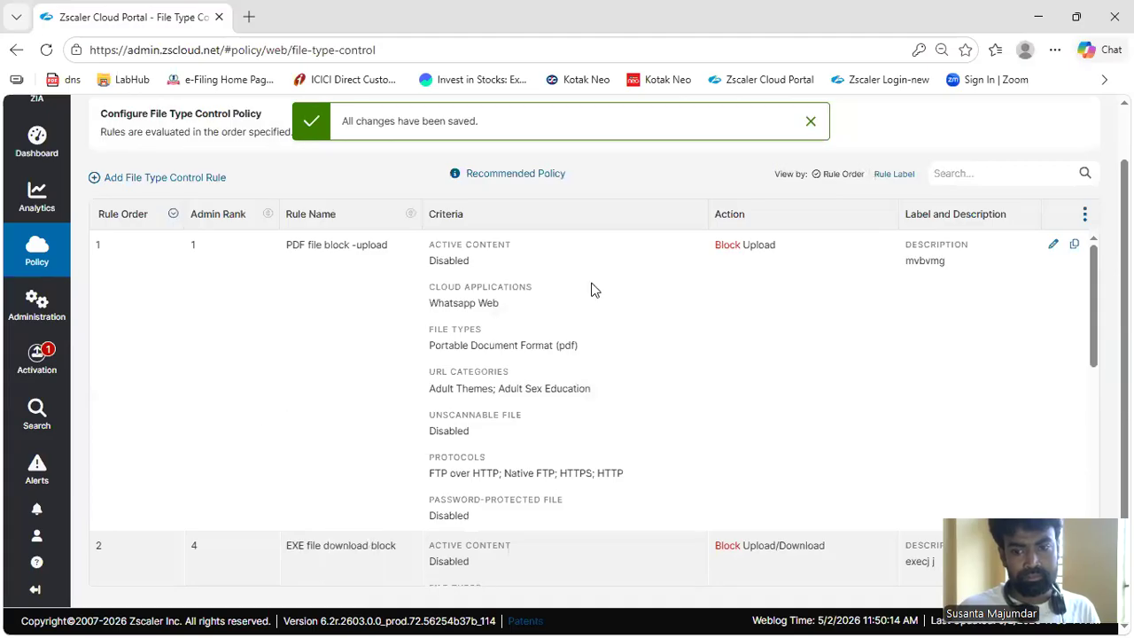
scroll(642, 496, "down", 6)
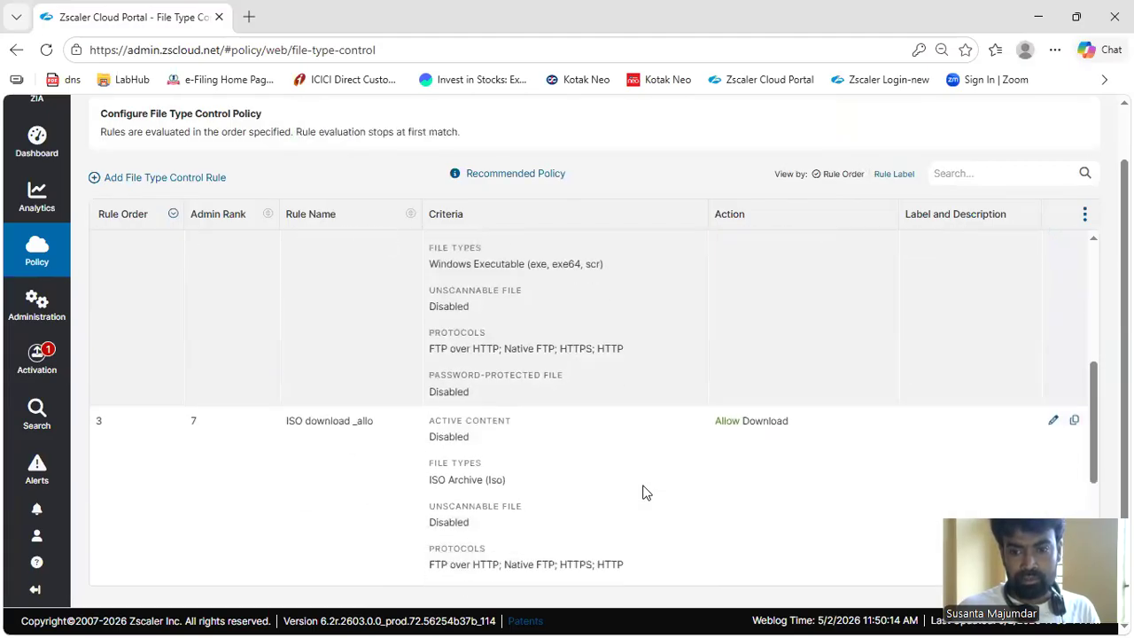
scroll(643, 494, "down", 1)
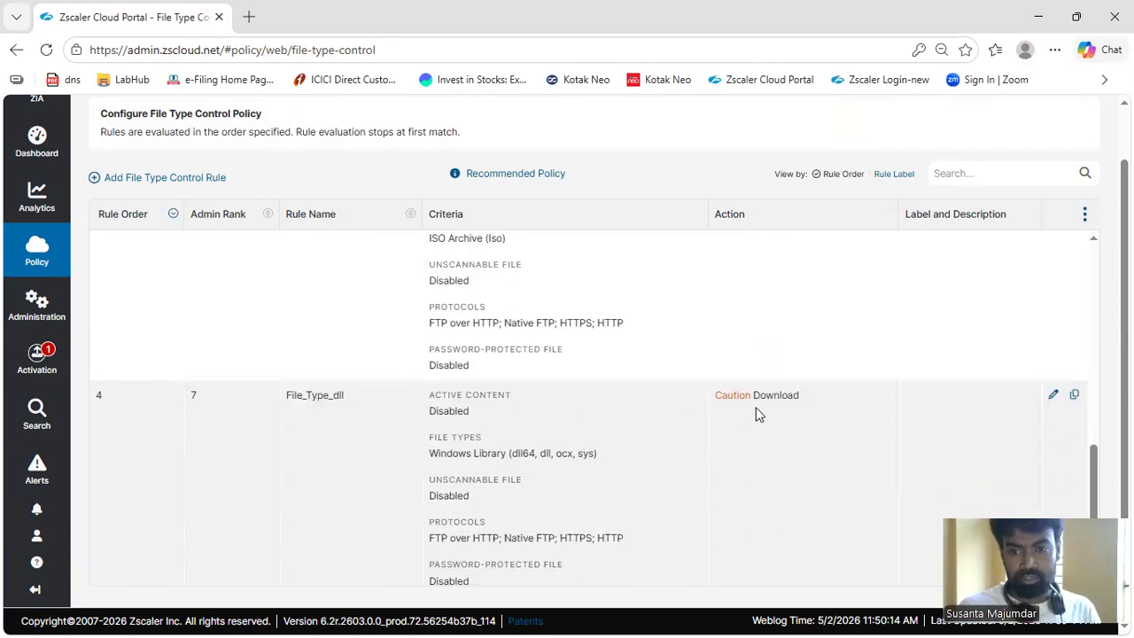
left_click_drag(428, 454, 680, 459)
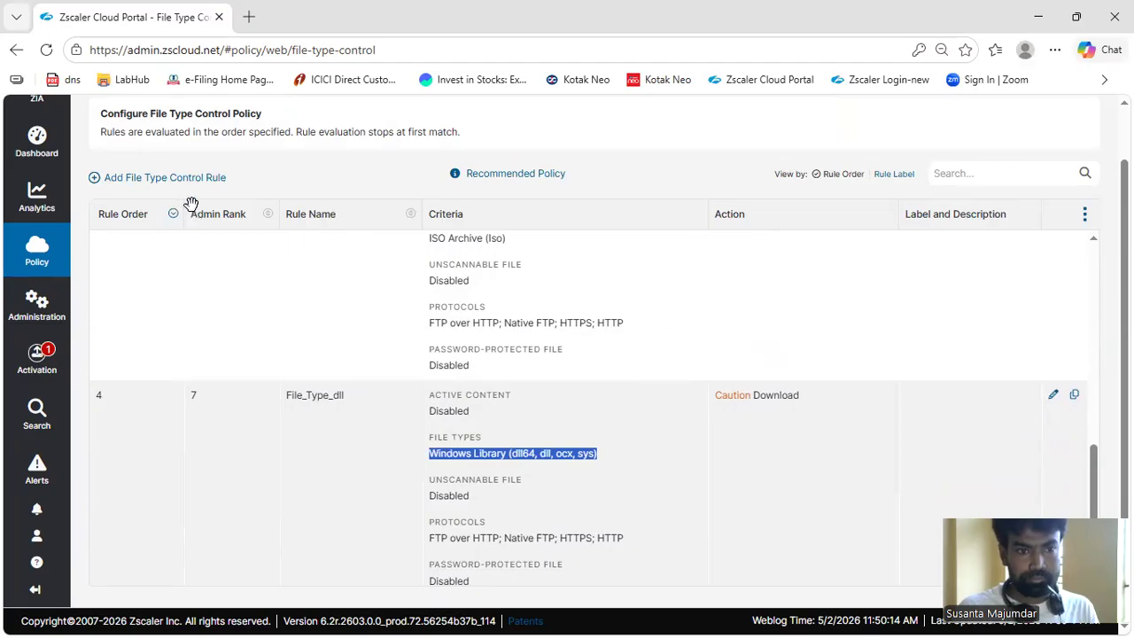
Start another File Type Control rule and set its File Types criterion to MPEG Video (mpeg, mpg)
left_click(144, 178)
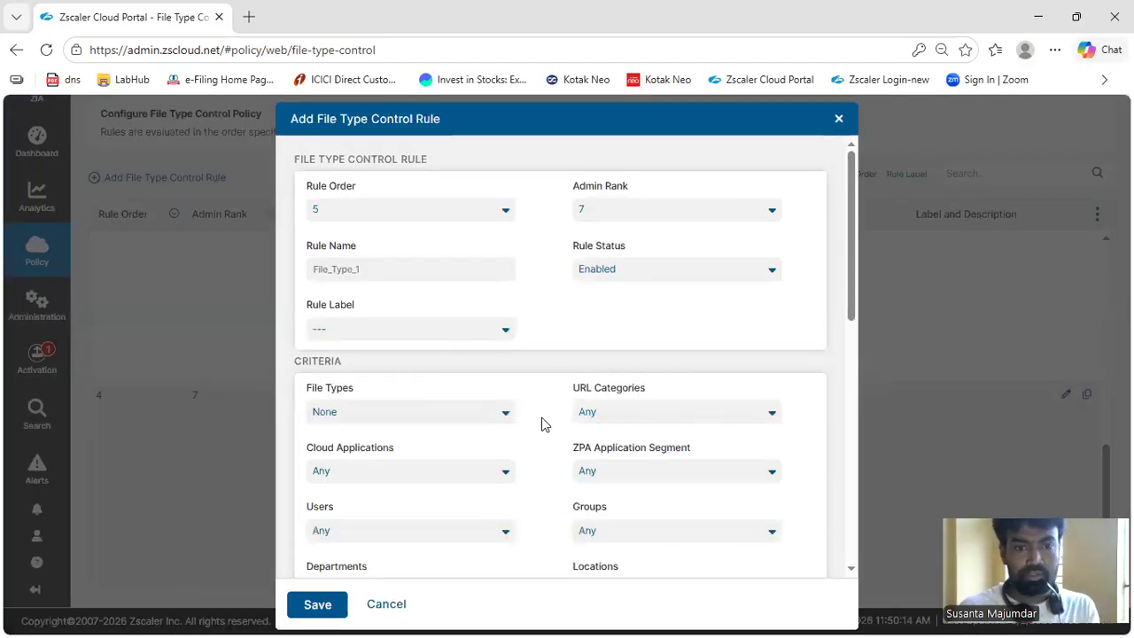
left_click(473, 416)
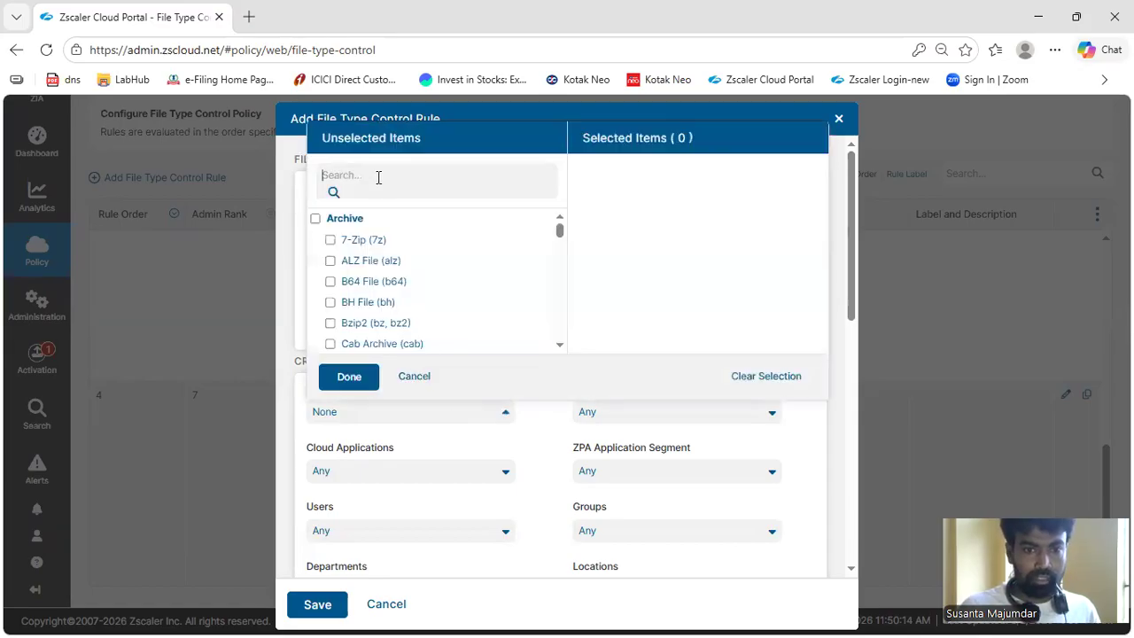
type("mpg")
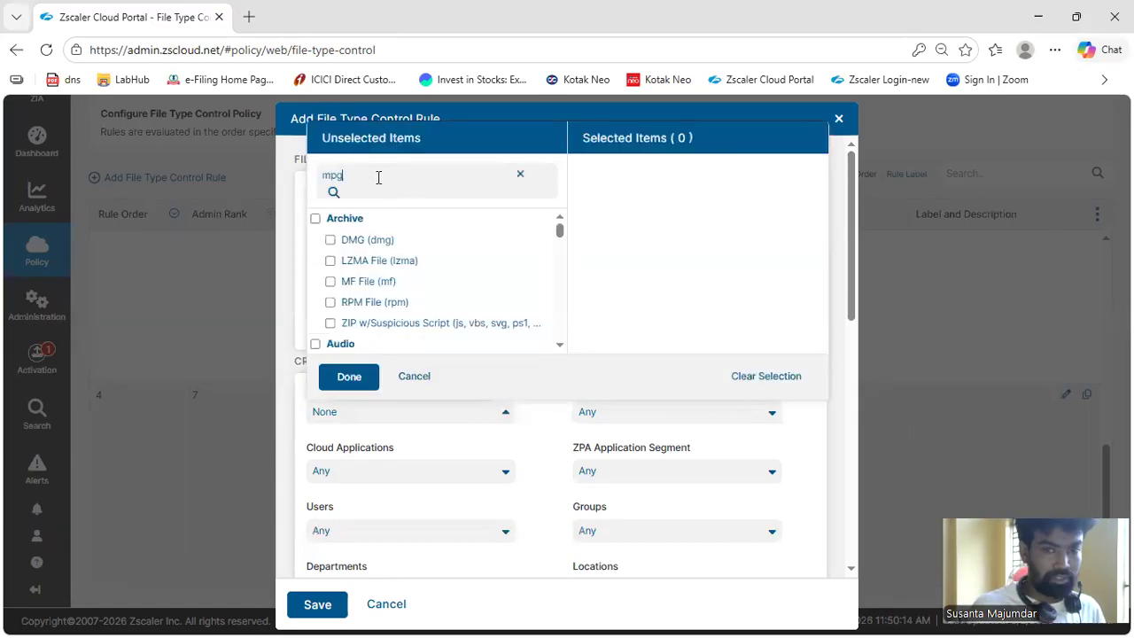
left_click(410, 244)
left_click(353, 383)
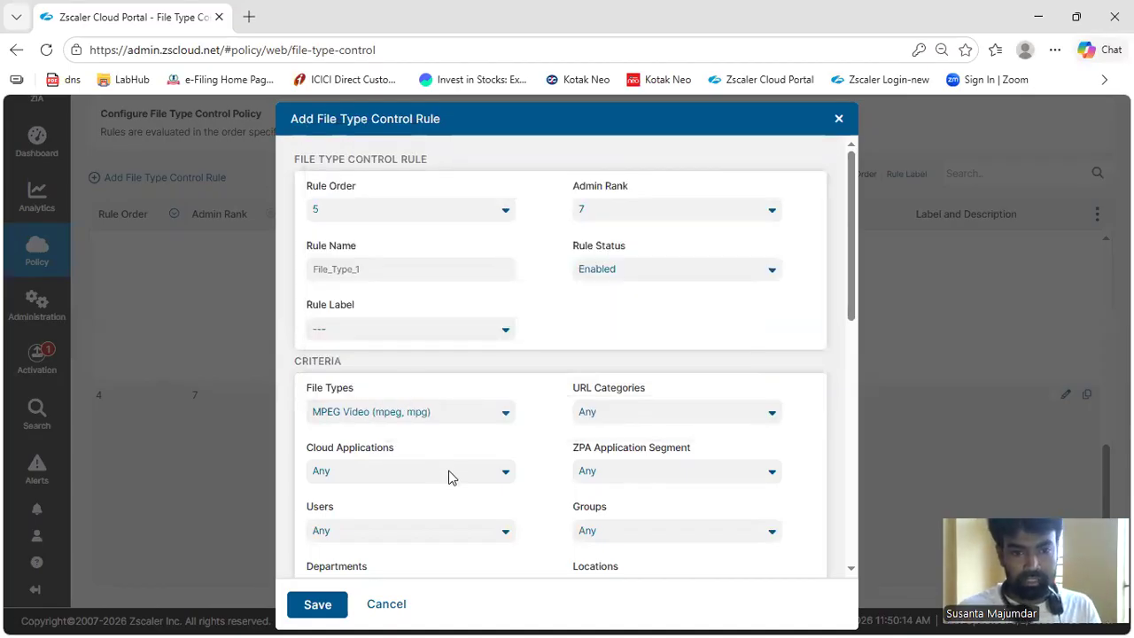
Set the rule's Cloud Applications criterion to the whole AI & ML Applications category
left_click(452, 472)
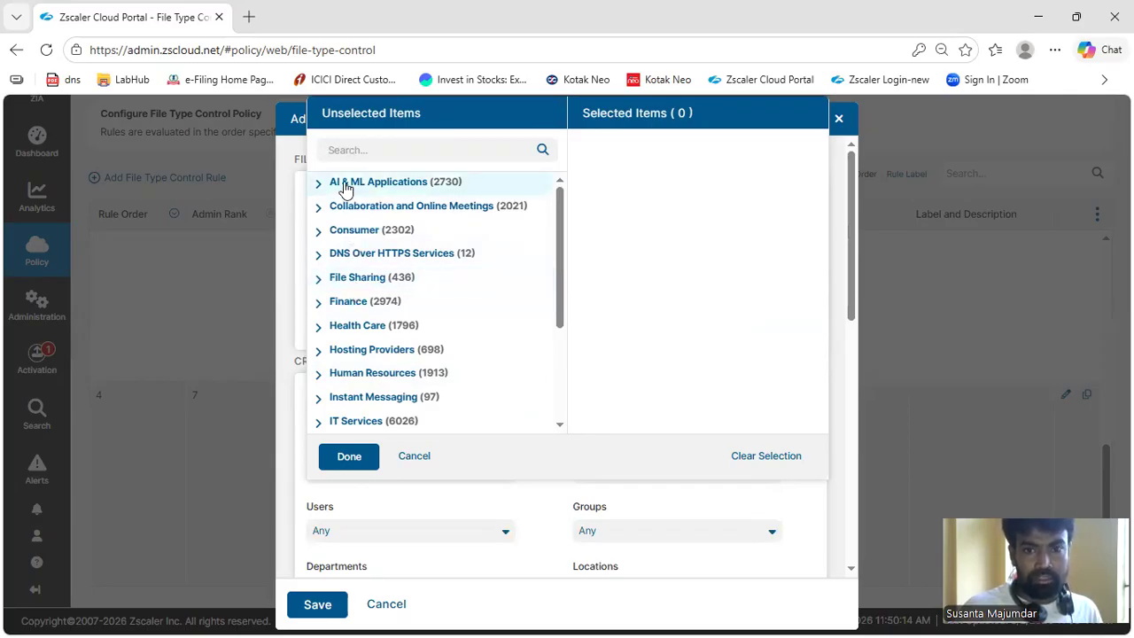
left_click(319, 185)
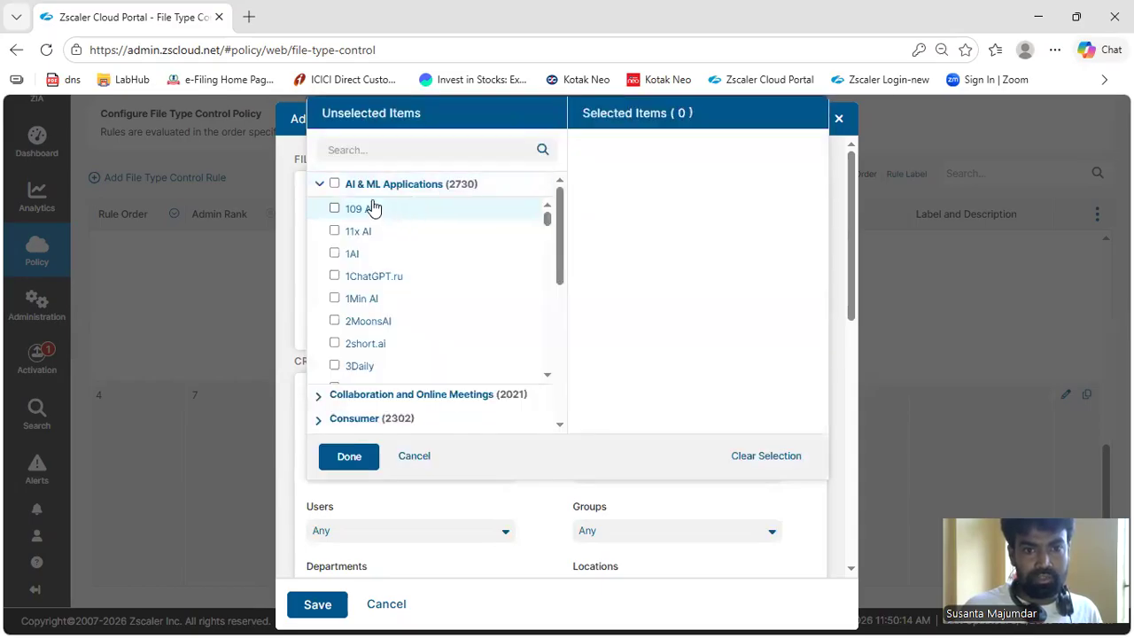
left_click(334, 183)
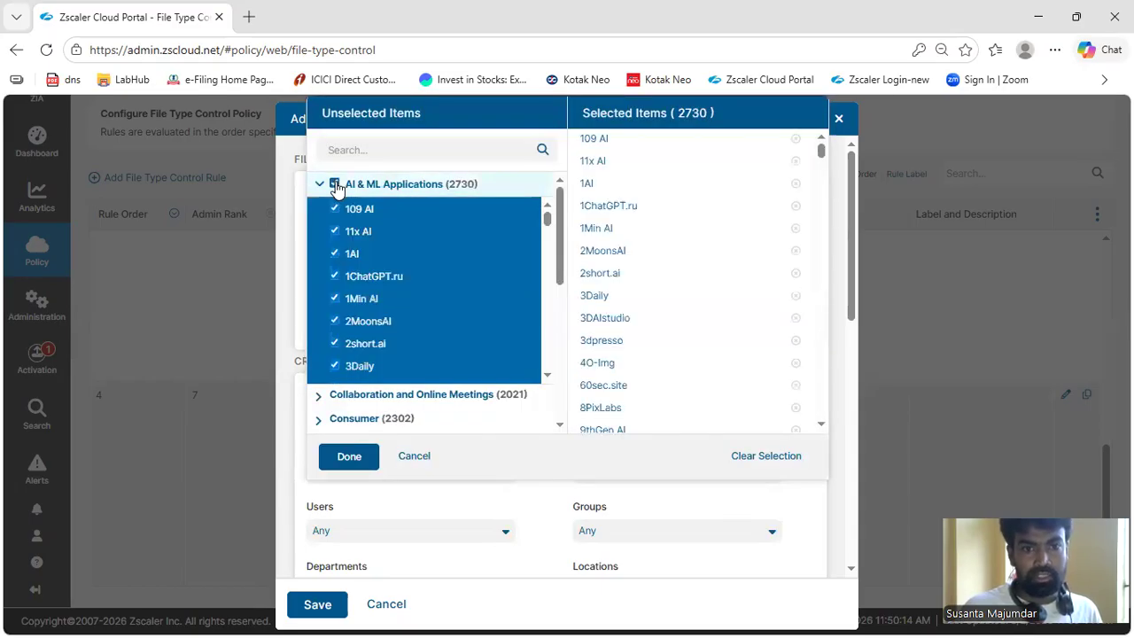
left_click(349, 458)
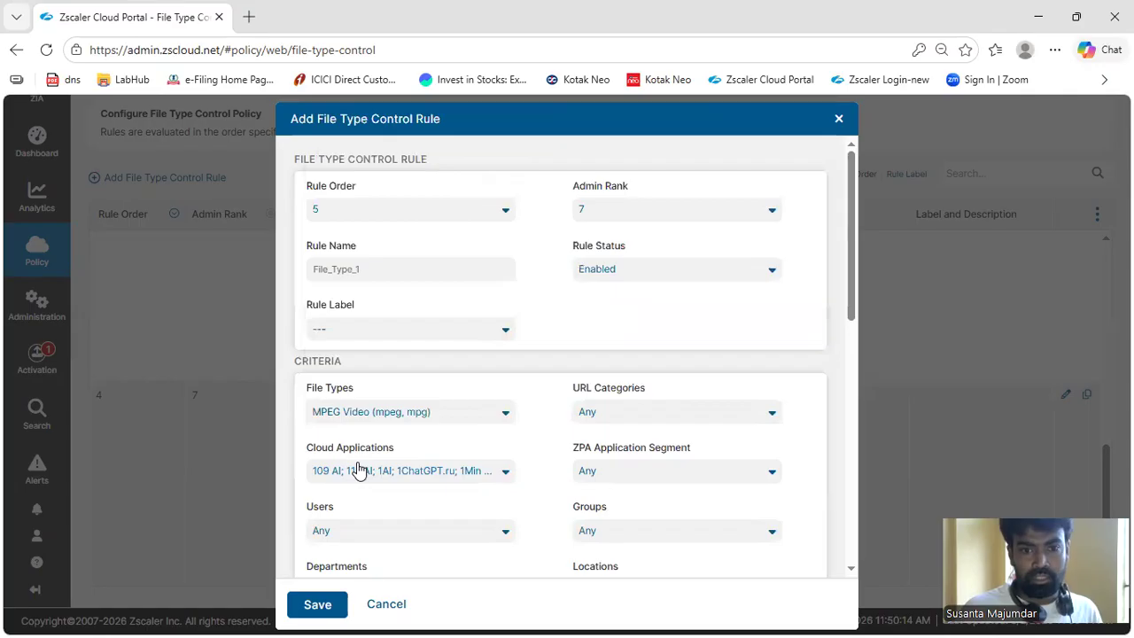
Add all Streaming Media applications matching "ste" to the rule's Cloud Applications criterion
left_click(506, 472)
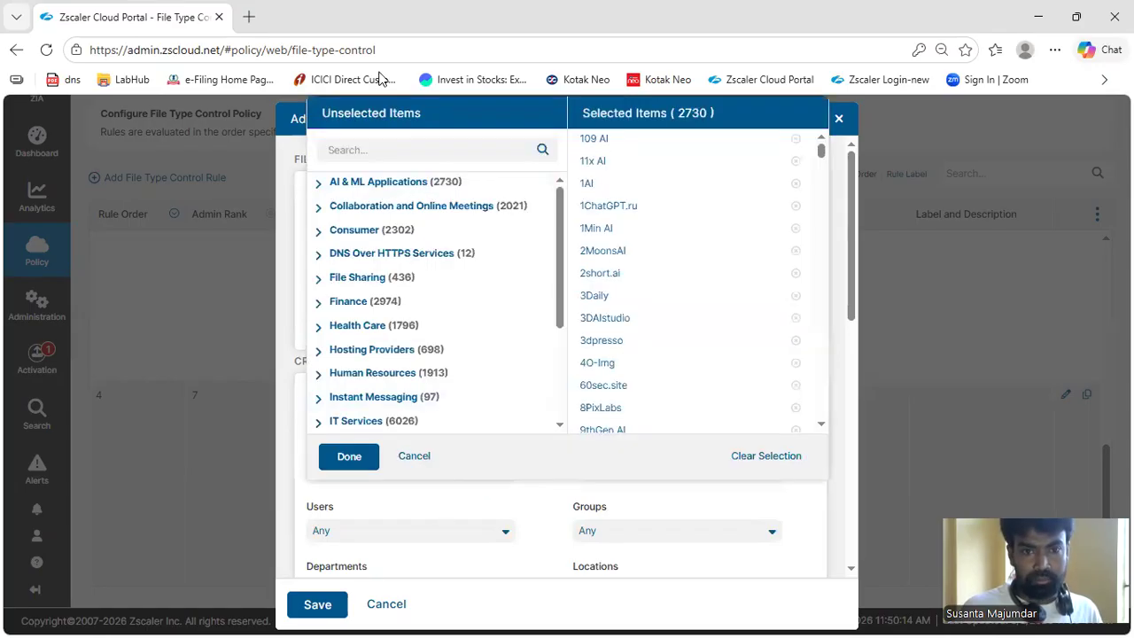
left_click(375, 154)
type("ste")
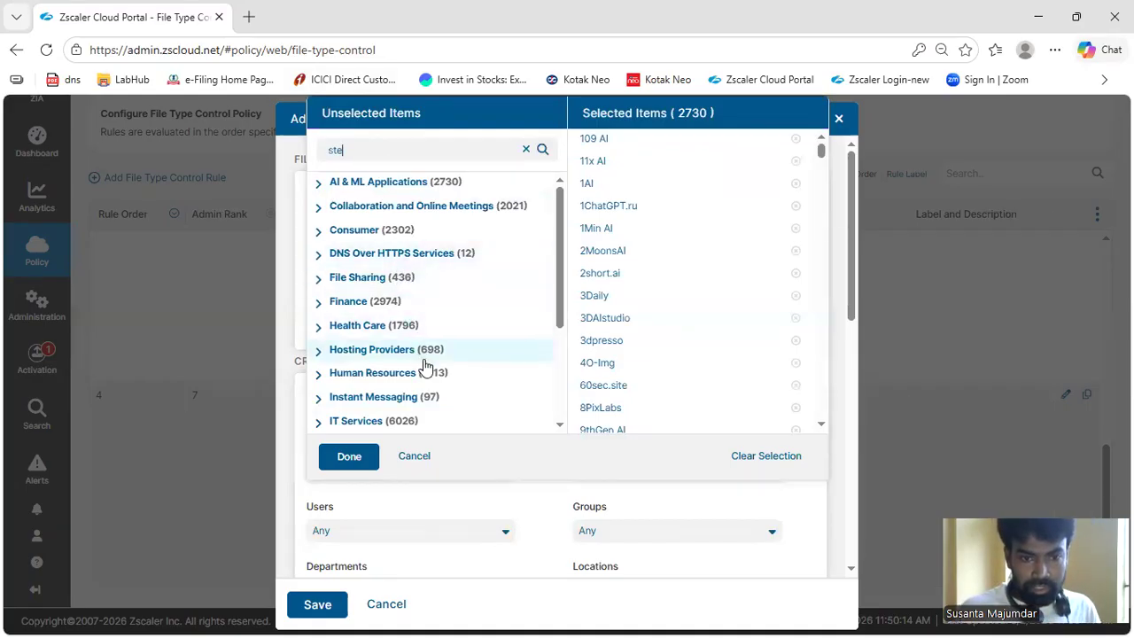
scroll(429, 383, "down", 4)
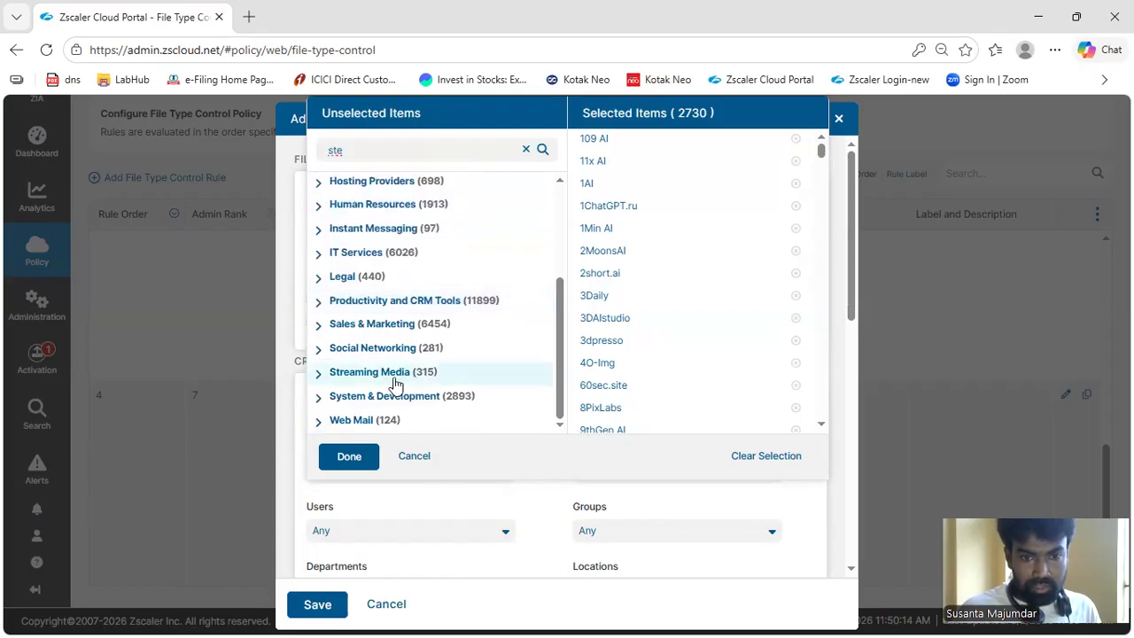
left_click(318, 373)
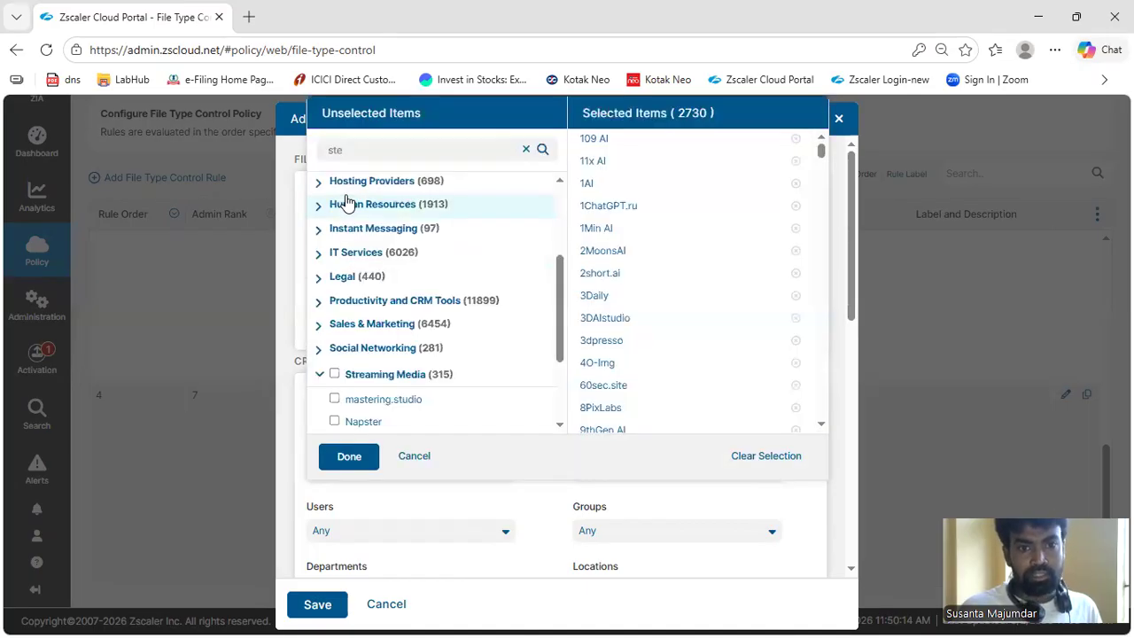
scroll(399, 345, "down", 2)
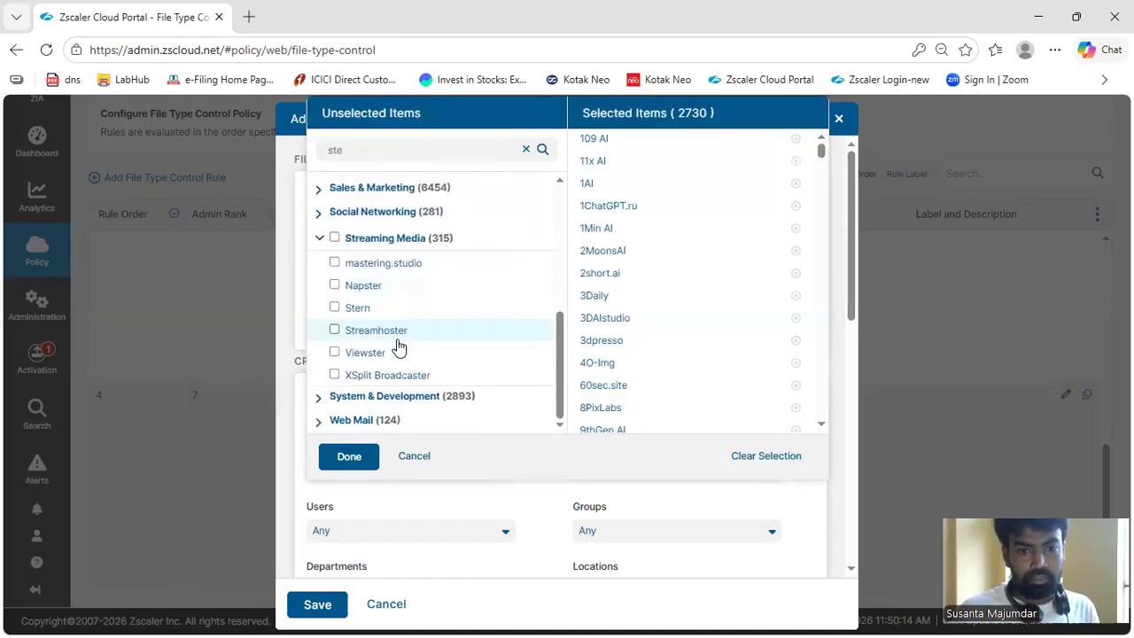
left_click(334, 237)
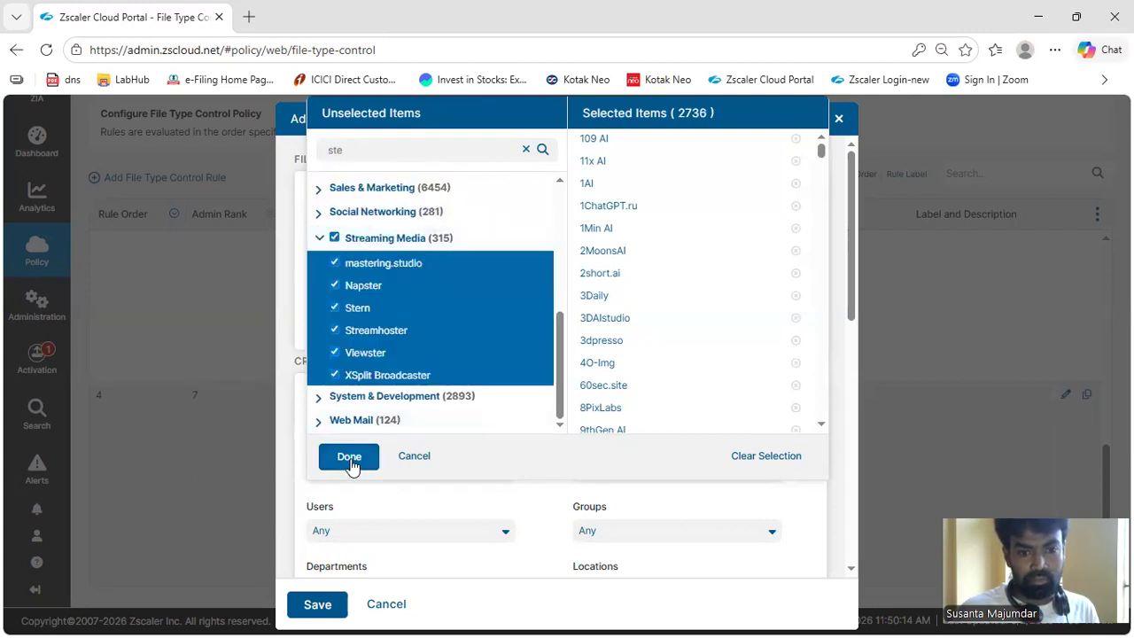
left_click(349, 456)
Set the rule's Minimum File Size to 10000 KB
scroll(466, 467, "down", 3)
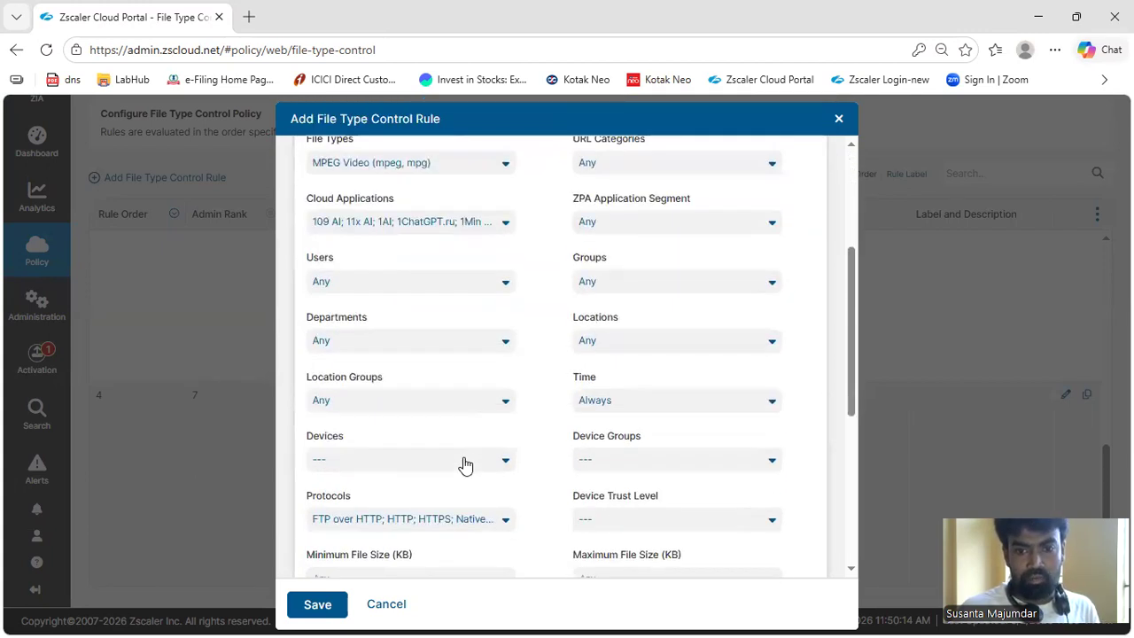
scroll(464, 465, "down", 4)
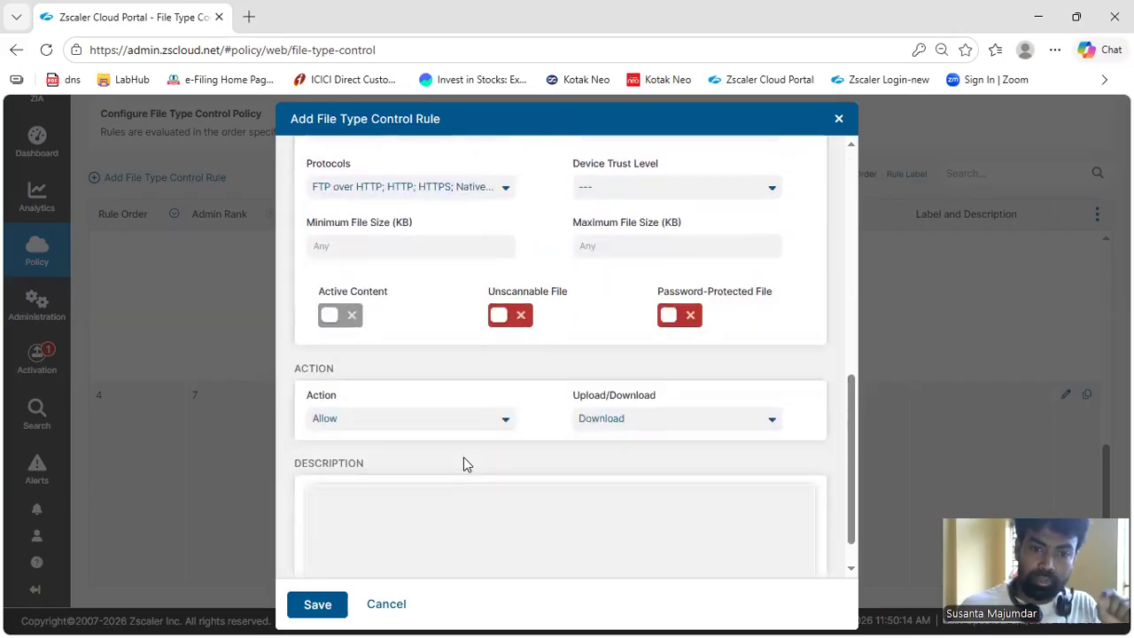
mouse_move(326, 275)
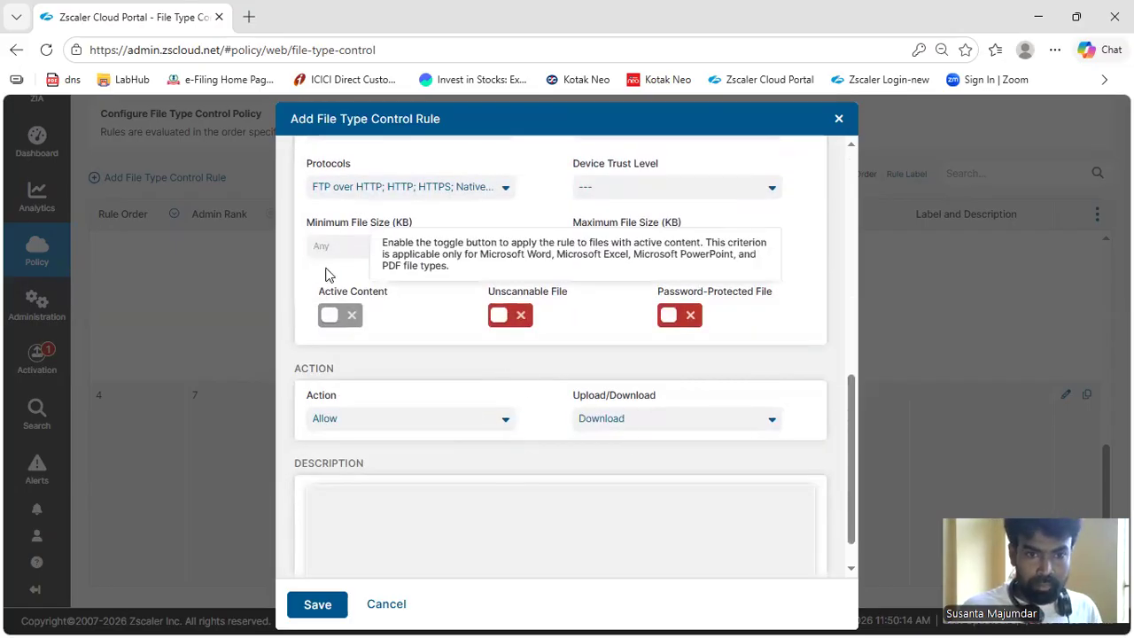
left_click(326, 246)
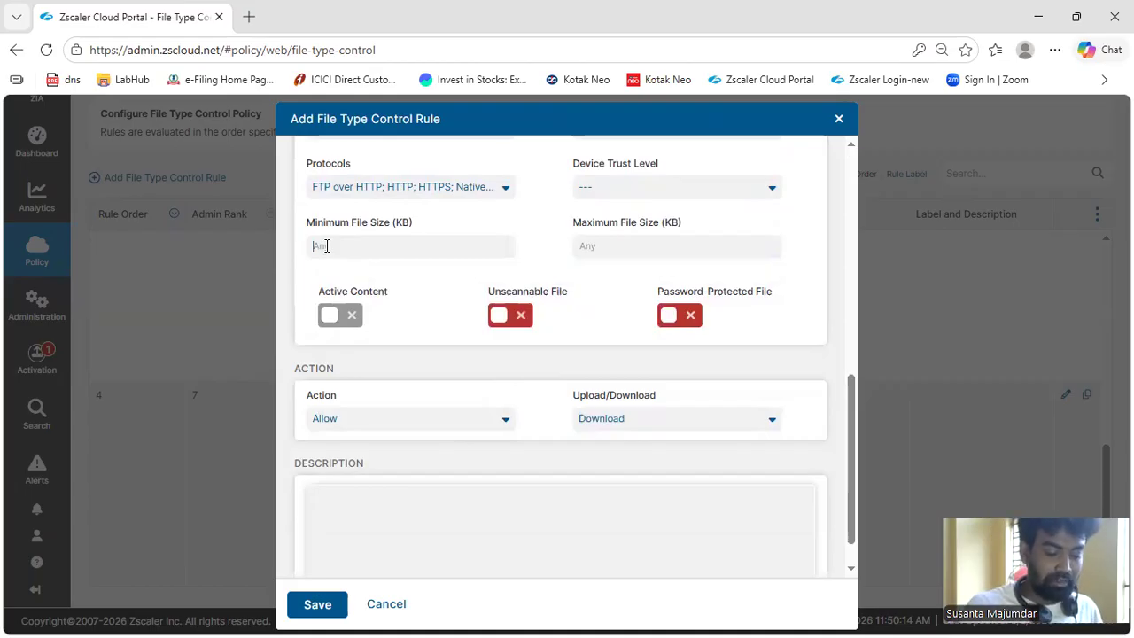
type("1000")
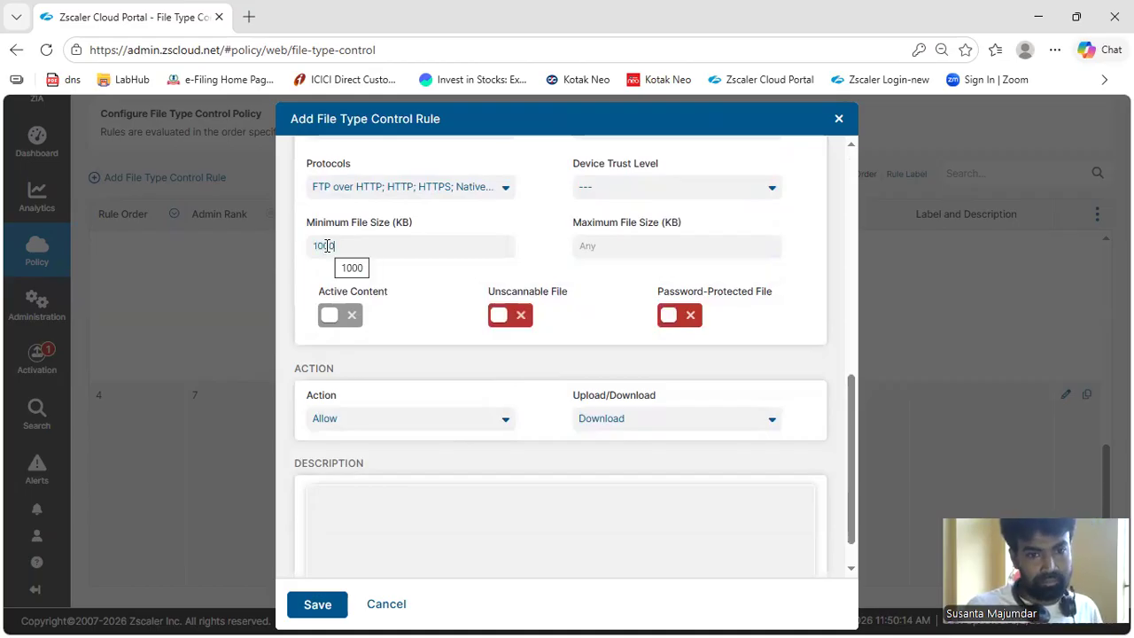
type("0")
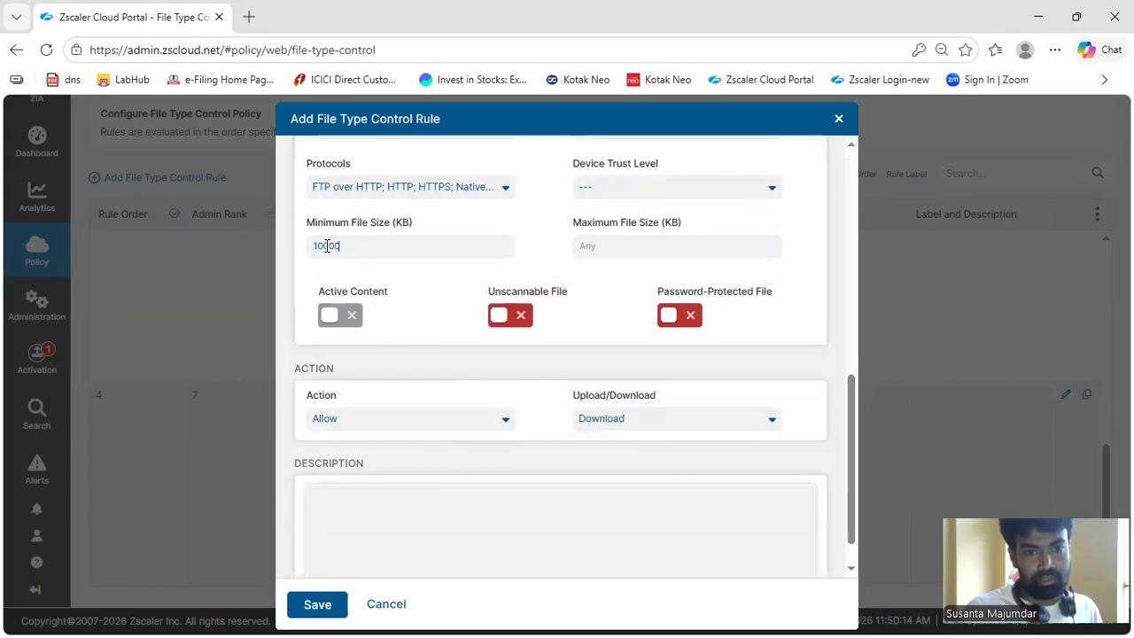
left_click_drag(363, 251, 311, 245)
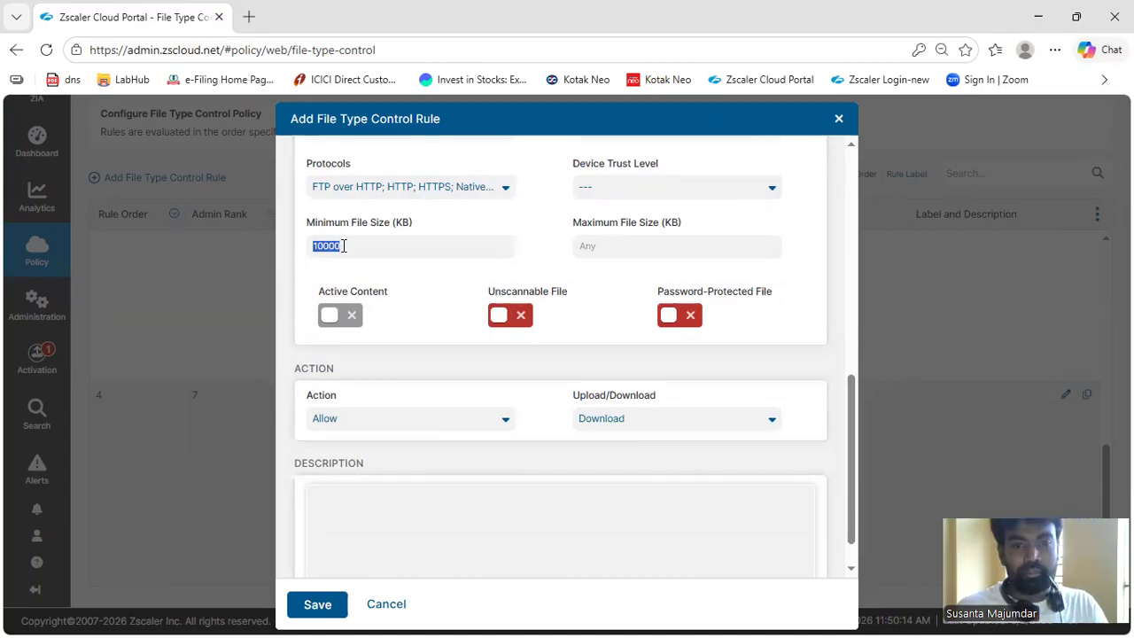
Set the rule's Maximum File Size to 10000 KB
left_click(595, 251)
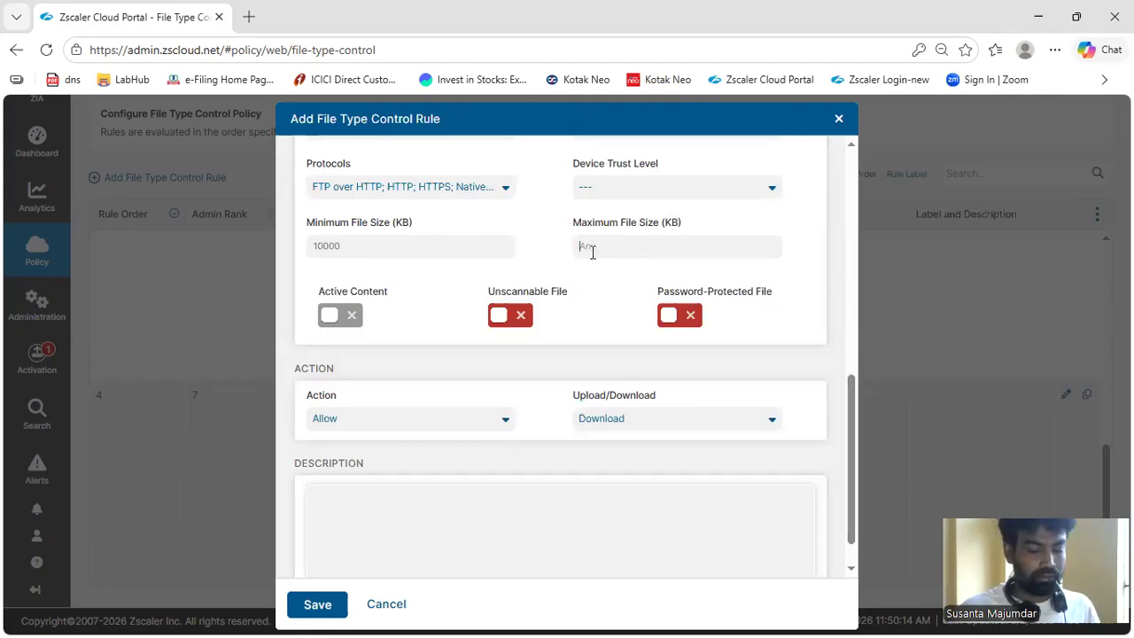
left_click(420, 247)
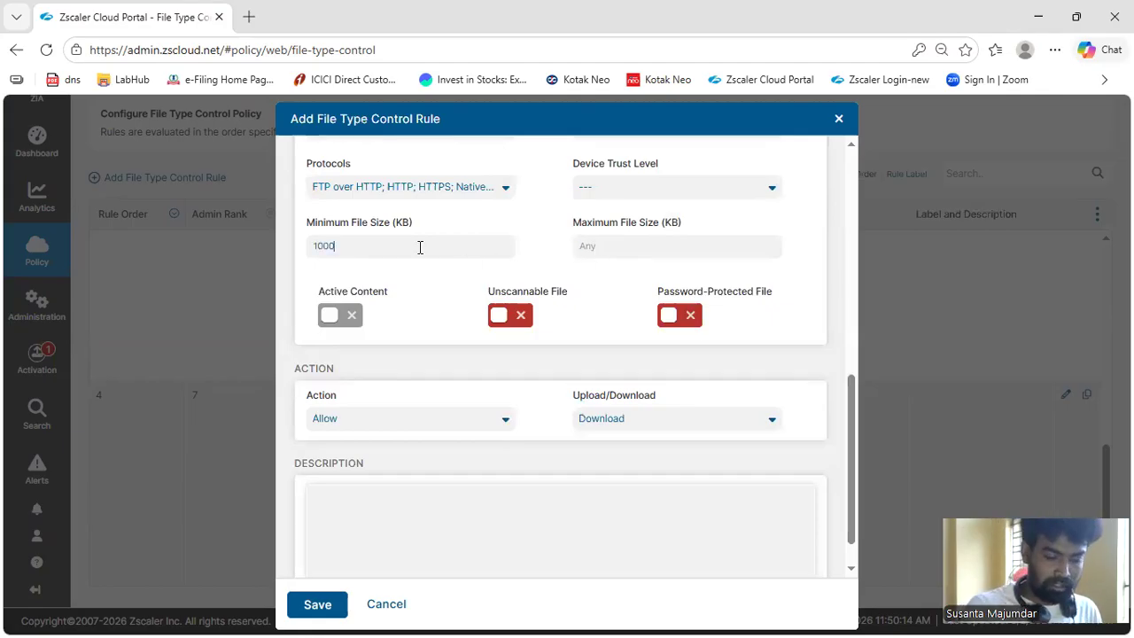
left_click(589, 251)
type("10000")
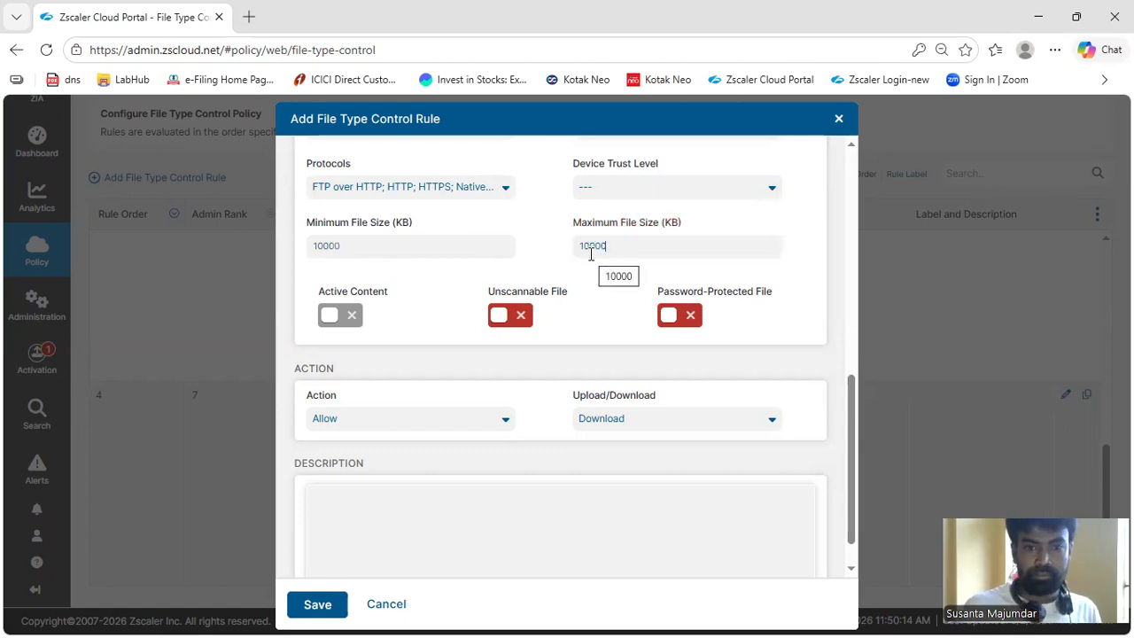
Change the Minimum File Size to 5000 KB
left_click_drag(380, 255, 315, 257)
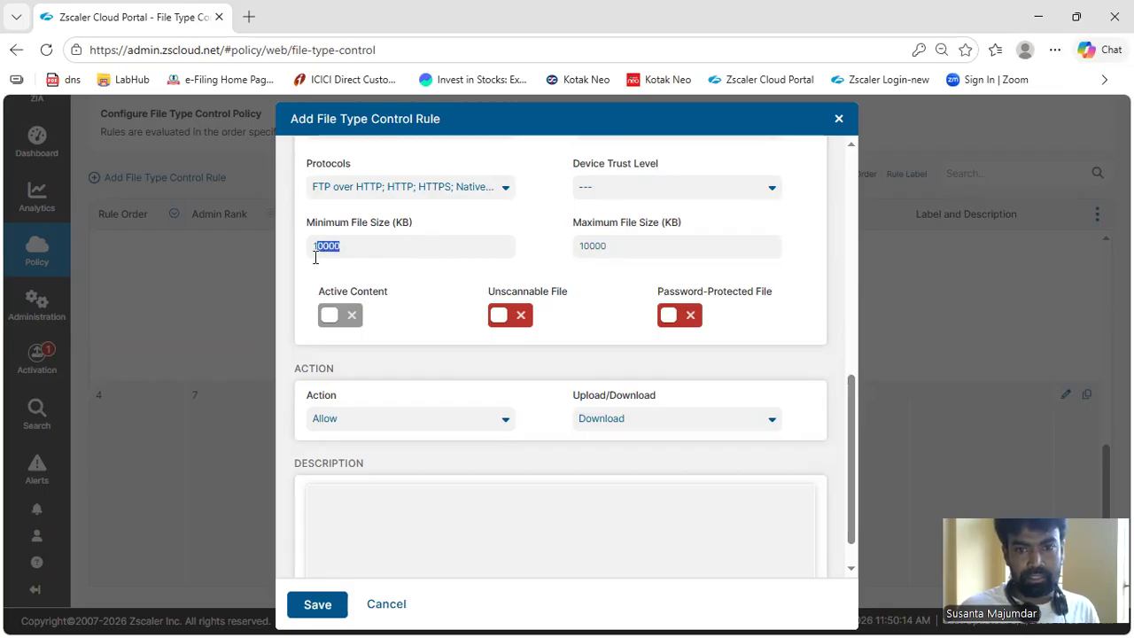
left_click(359, 254)
key("BackSpace")
key("BackSpace")
key("BackSpace")
key("BackSpace")
type("5000")
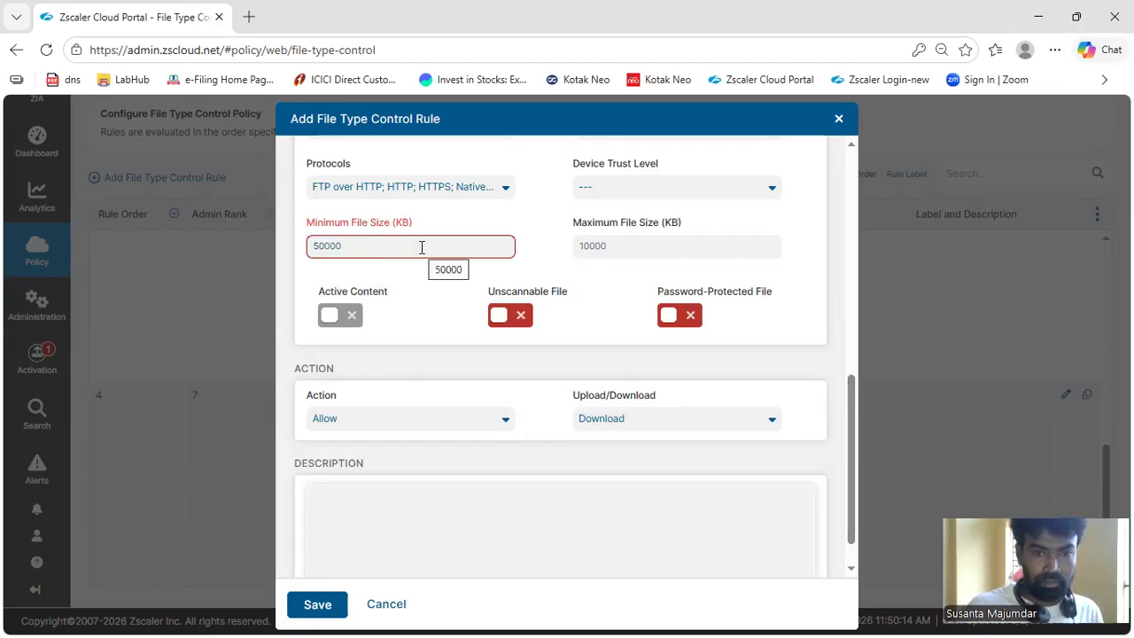
key("BackSpace")
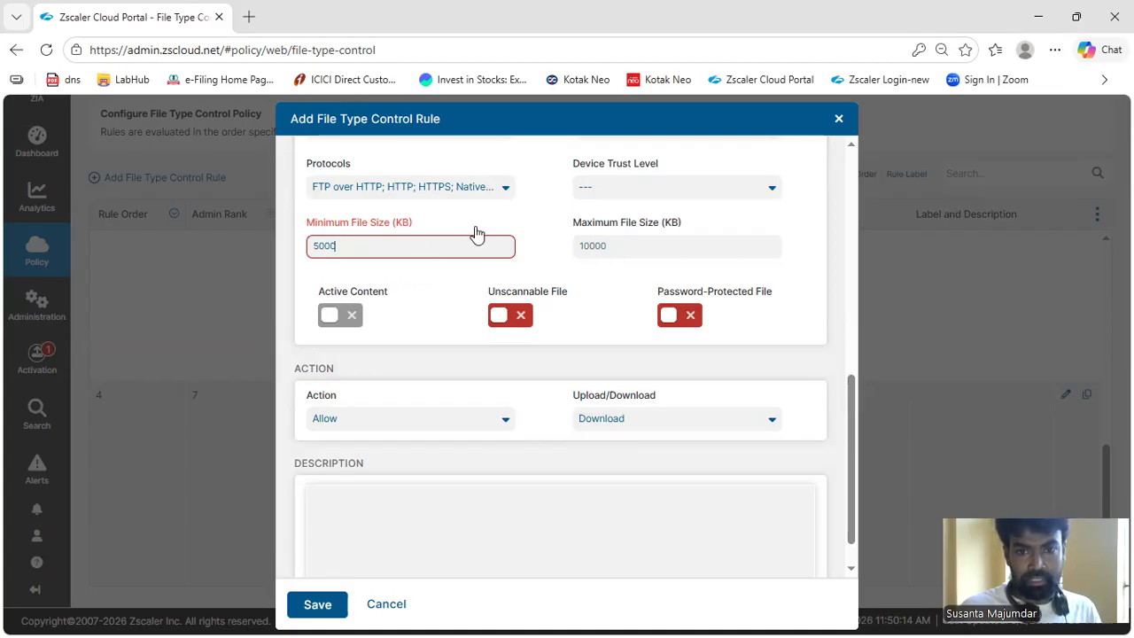
Check the minimum size requirements, and try a Minimum File Size of 50000 KB with a Maximum File Size of 100000 KB
mouse_move(354, 225)
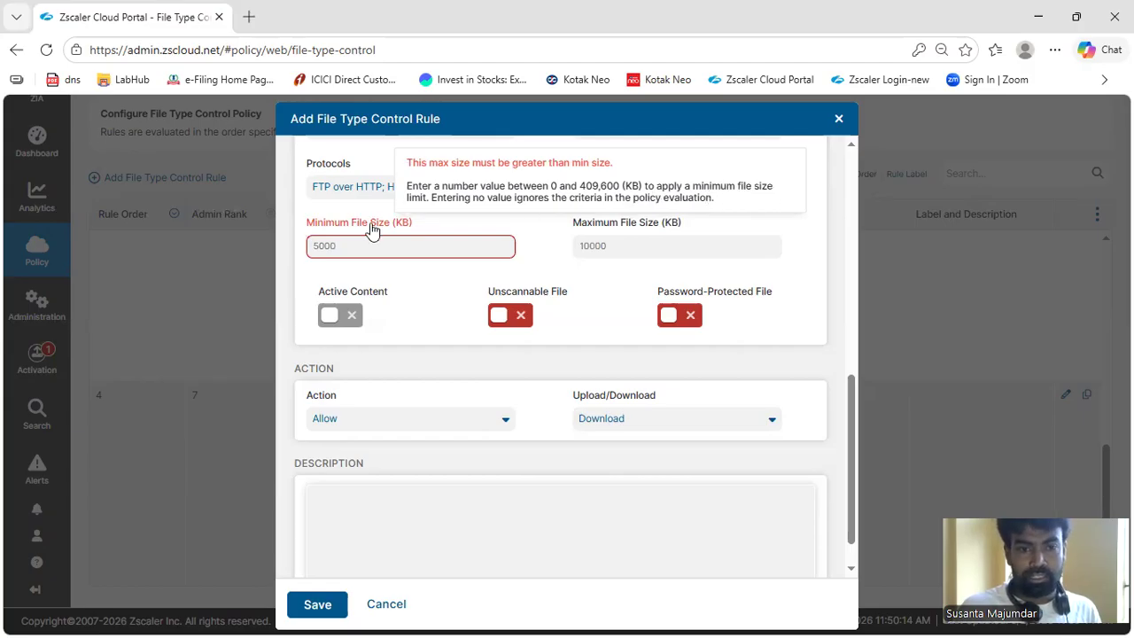
left_click(361, 250)
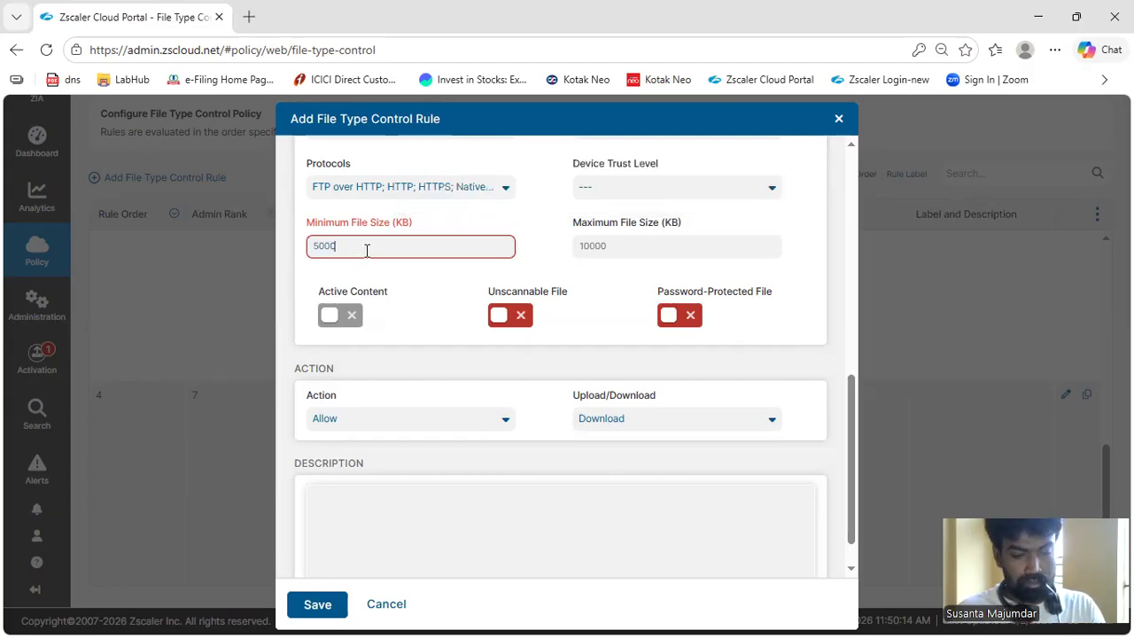
type("0")
left_click(618, 247)
type("0")
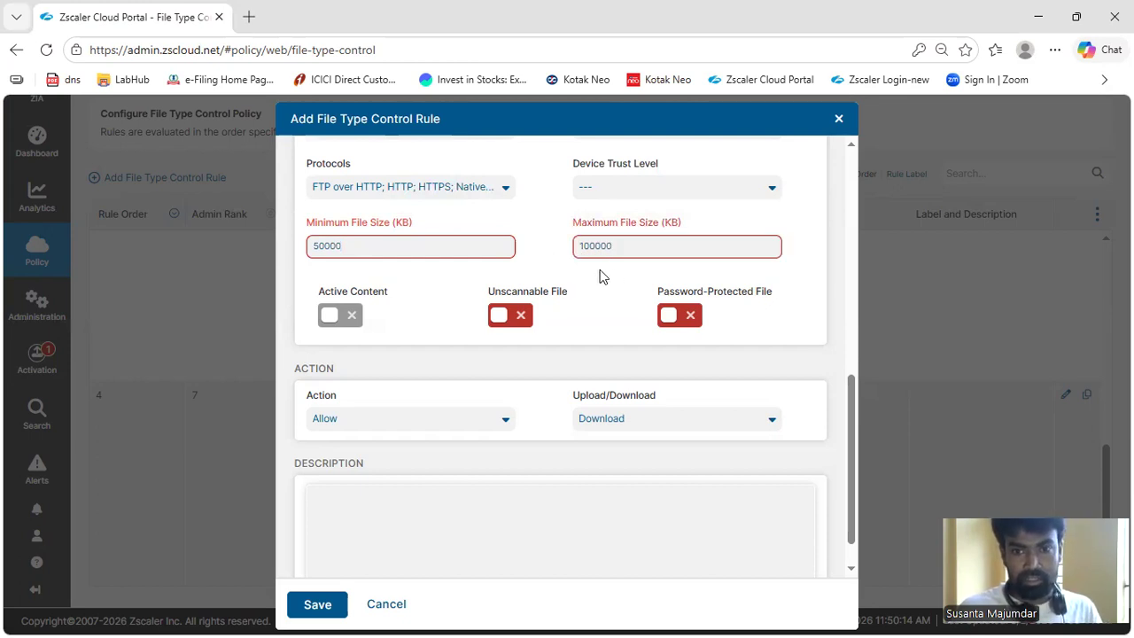
Set both the Minimum File Size and the Maximum File Size to 100000 KB
left_click(438, 251)
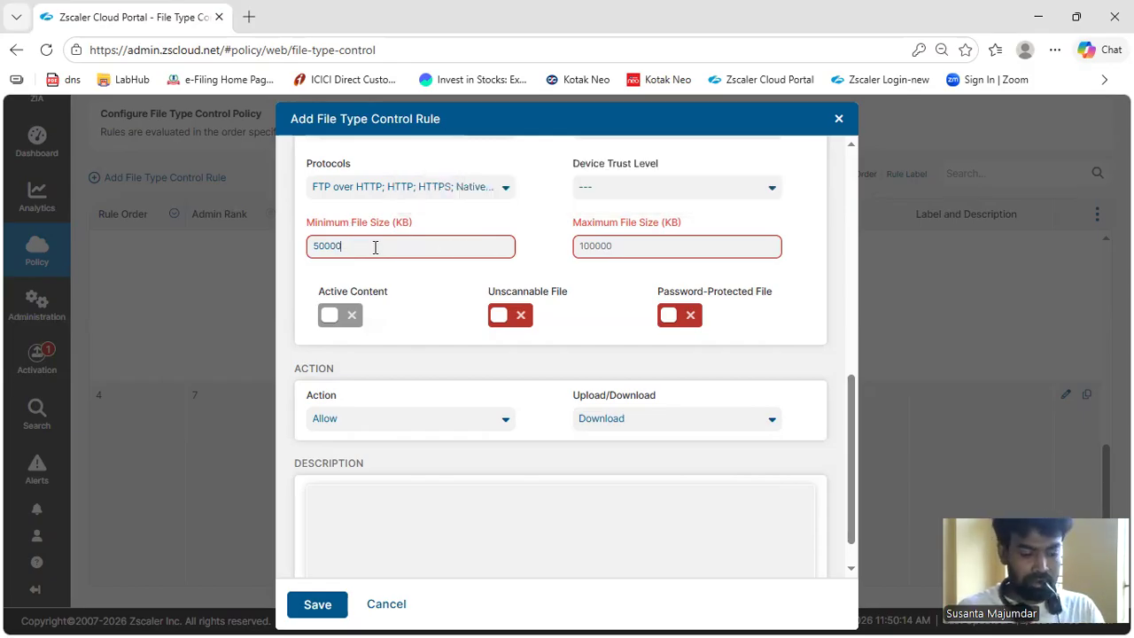
left_click(633, 247)
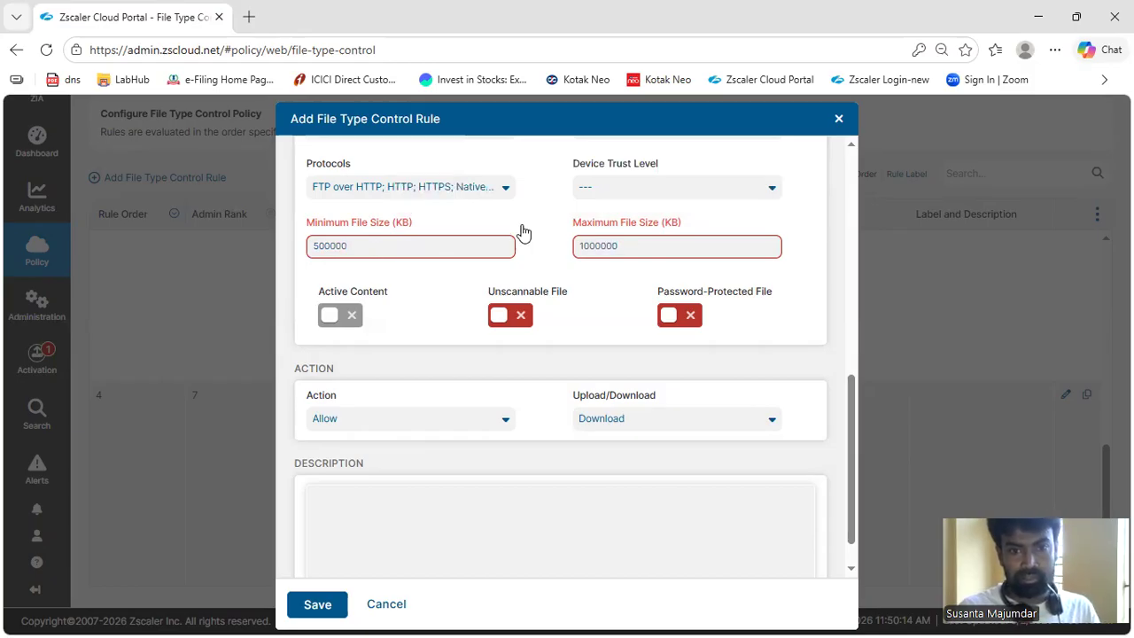
double_click(403, 246)
type("100000")
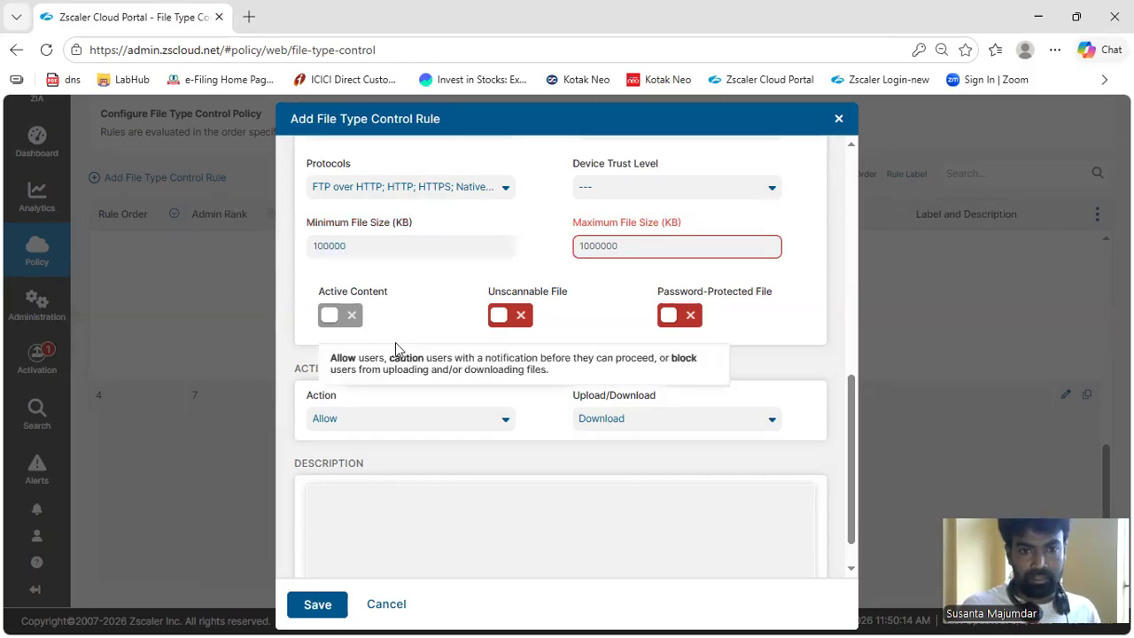
left_click(623, 249)
key("BackSpace")
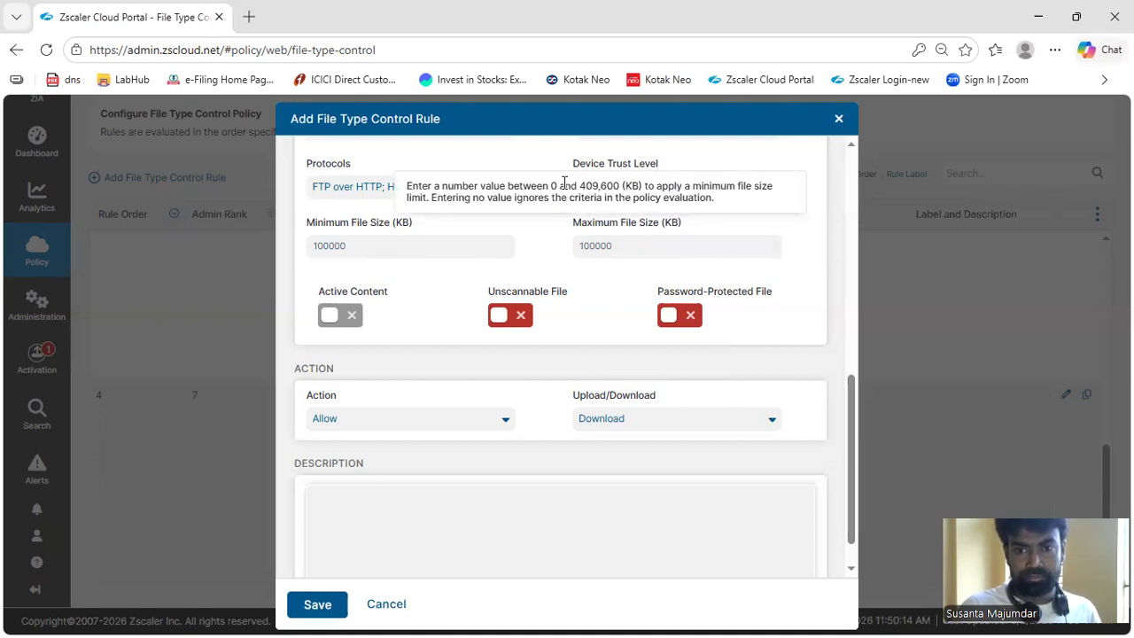
Copy the 409,600 (KB) limit from the Minimum File Size help text and open google.com in a new browser tab
left_click_drag(580, 188, 649, 183)
key("ctrl+c")
left_click(248, 17)
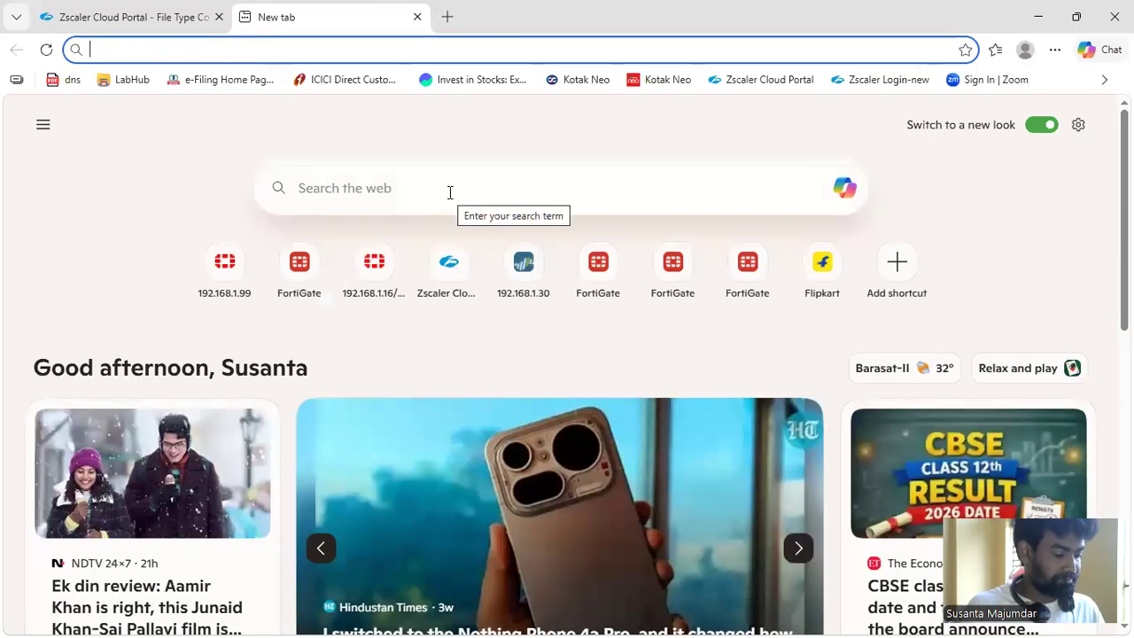
type("goo")
key("Right")
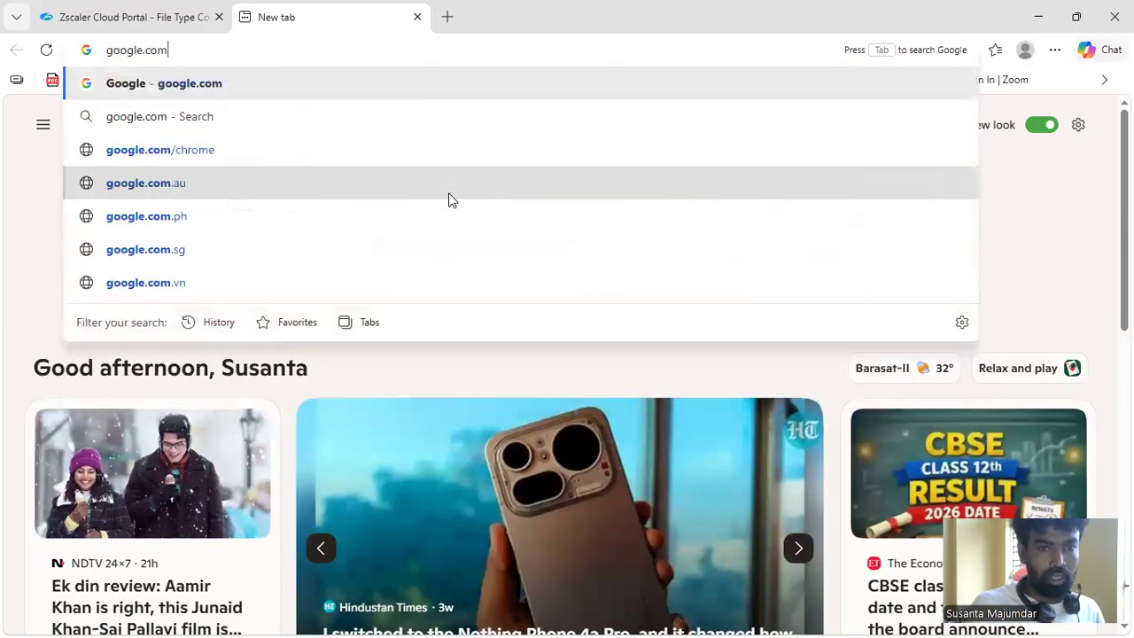
key("Return")
Look up the copied 409,600 KB limit in megabytes with a Google search and highlight the converted value
key("ctrl+v")
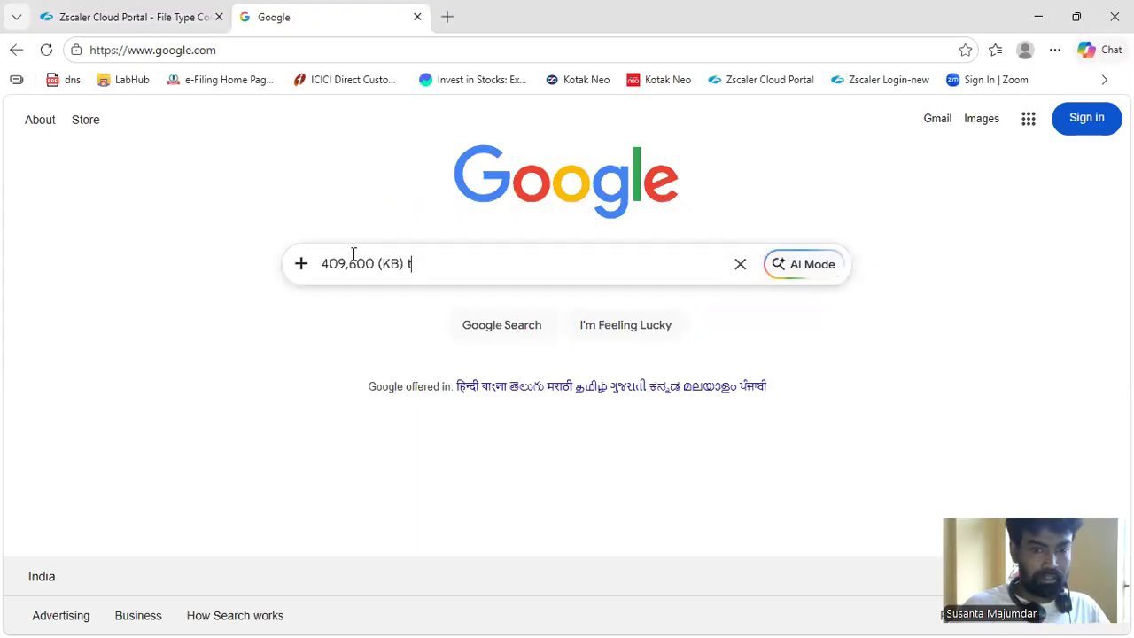
type("t in mb")
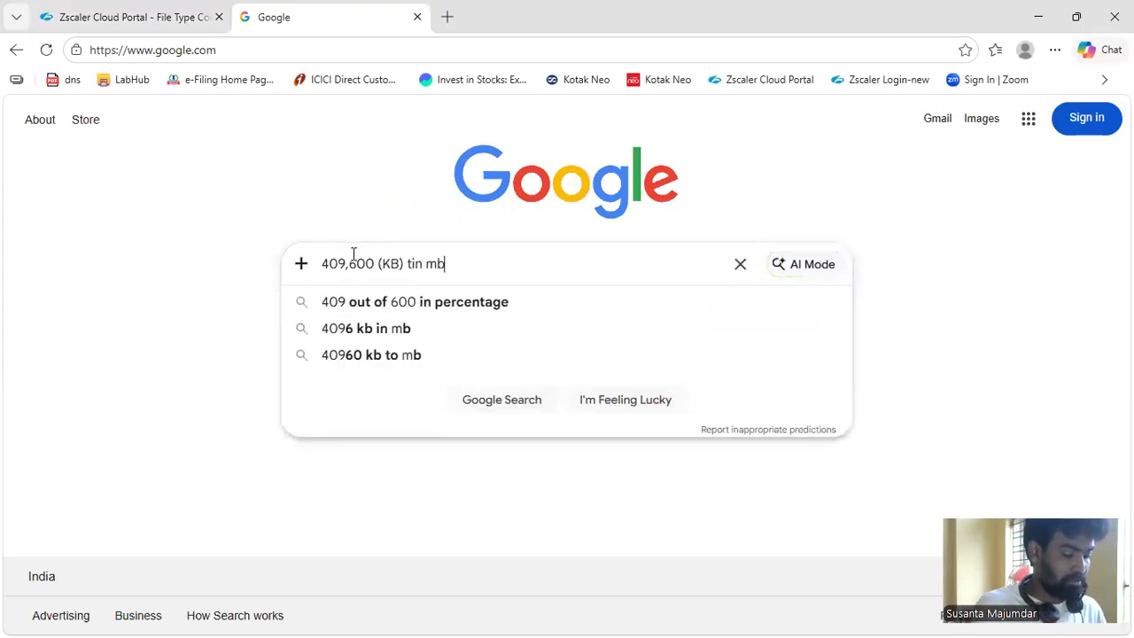
key("Return")
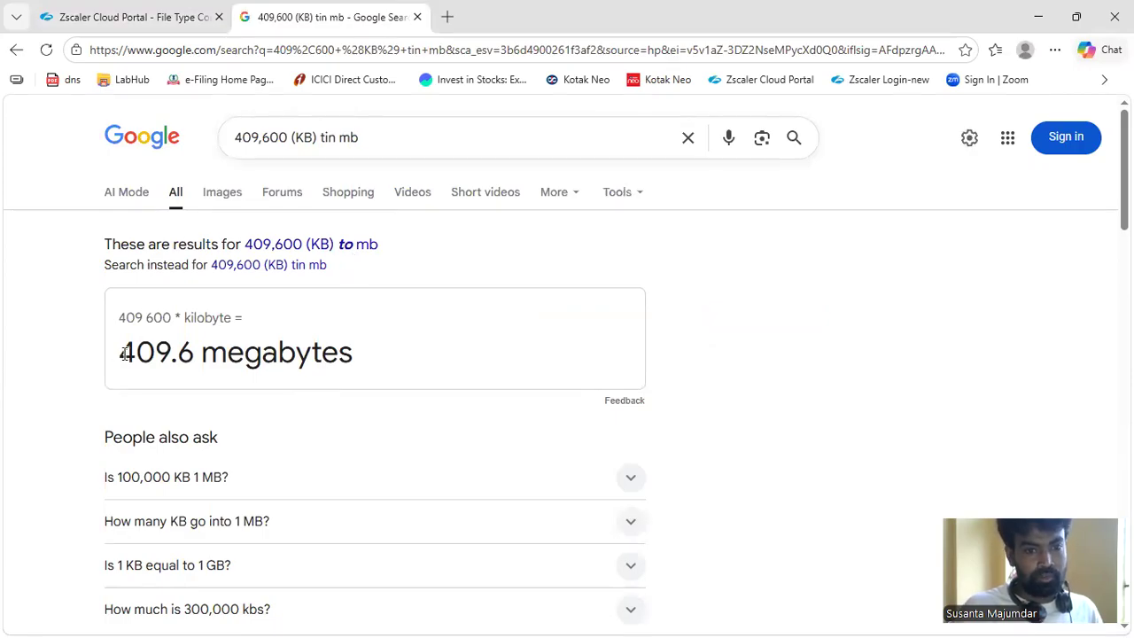
left_click_drag(120, 353, 191, 357)
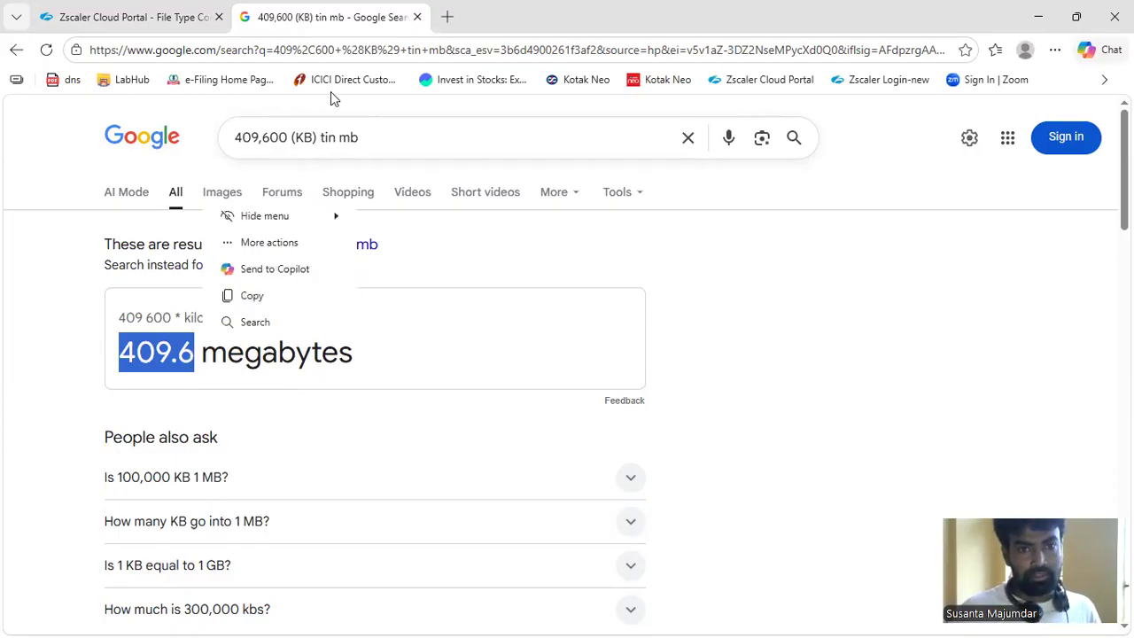
Open the Google home page from a web search for "google" in a new browser tab
left_click(449, 17)
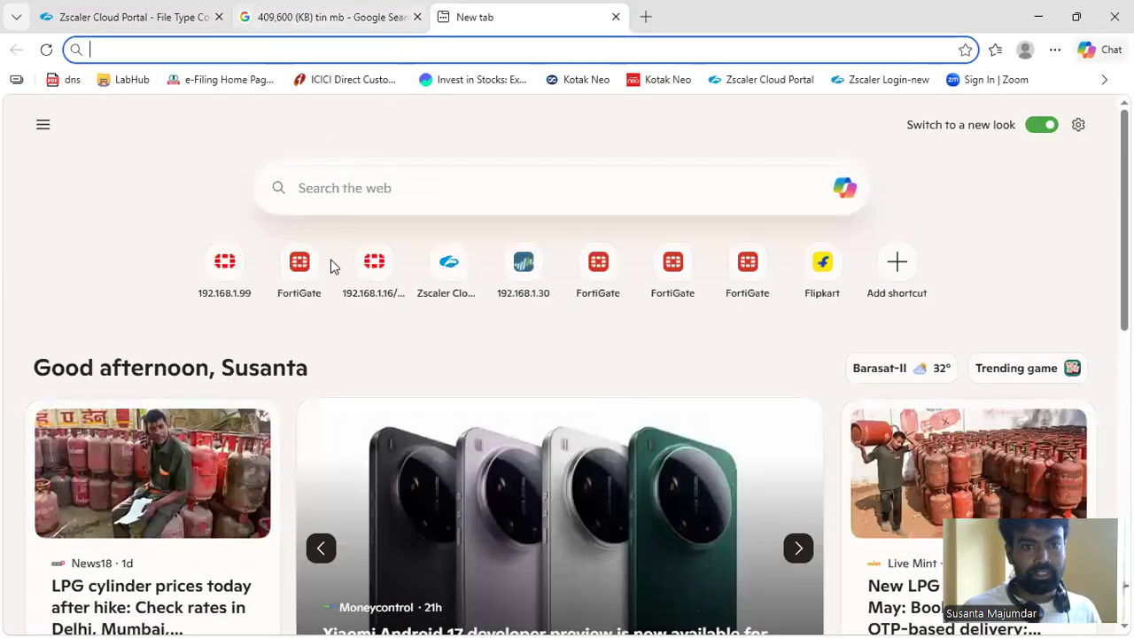
left_click(386, 183)
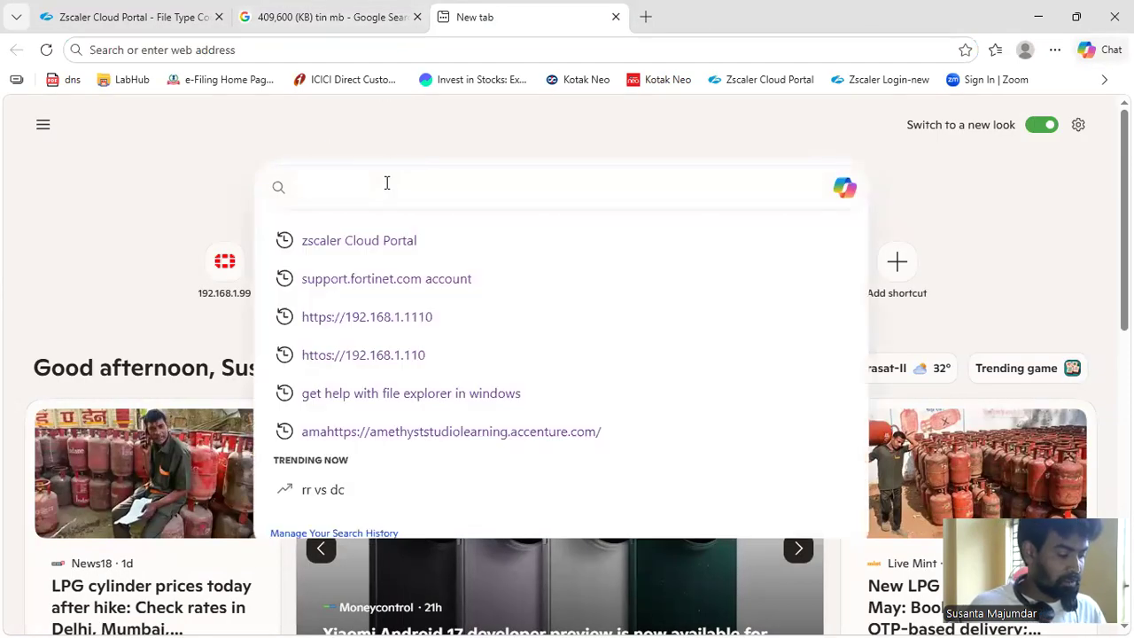
type("google")
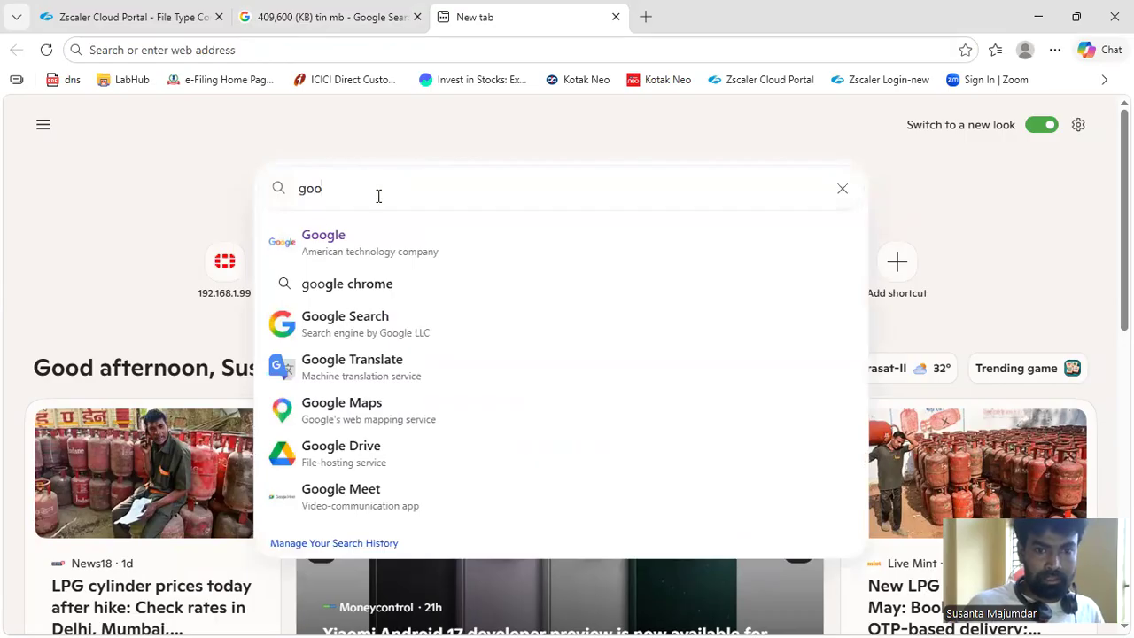
key("Return")
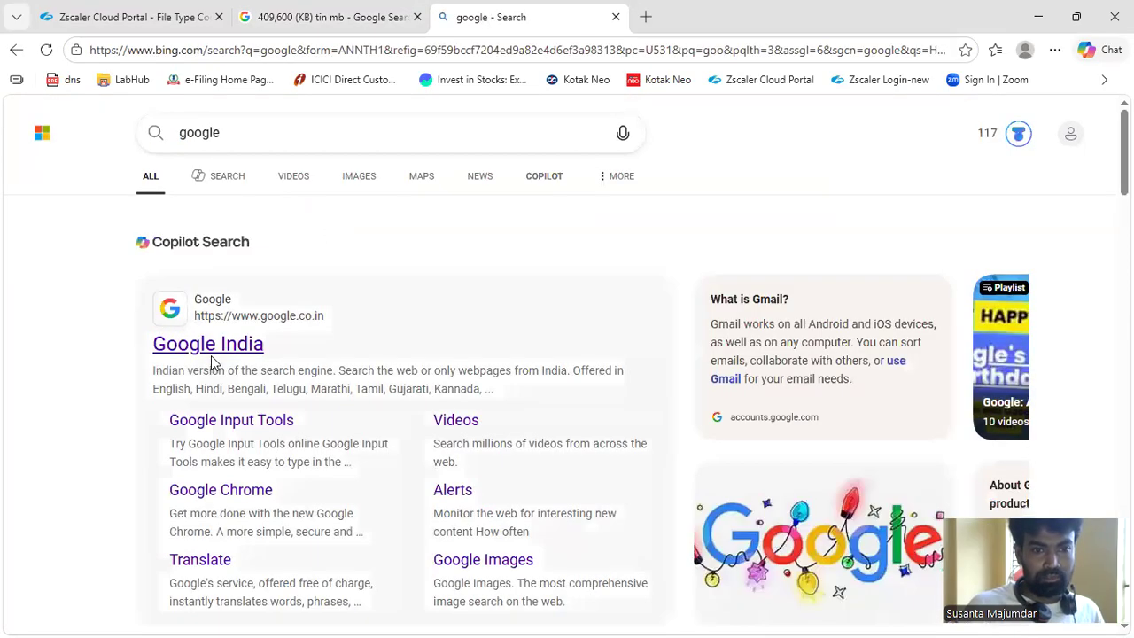
left_click(209, 308)
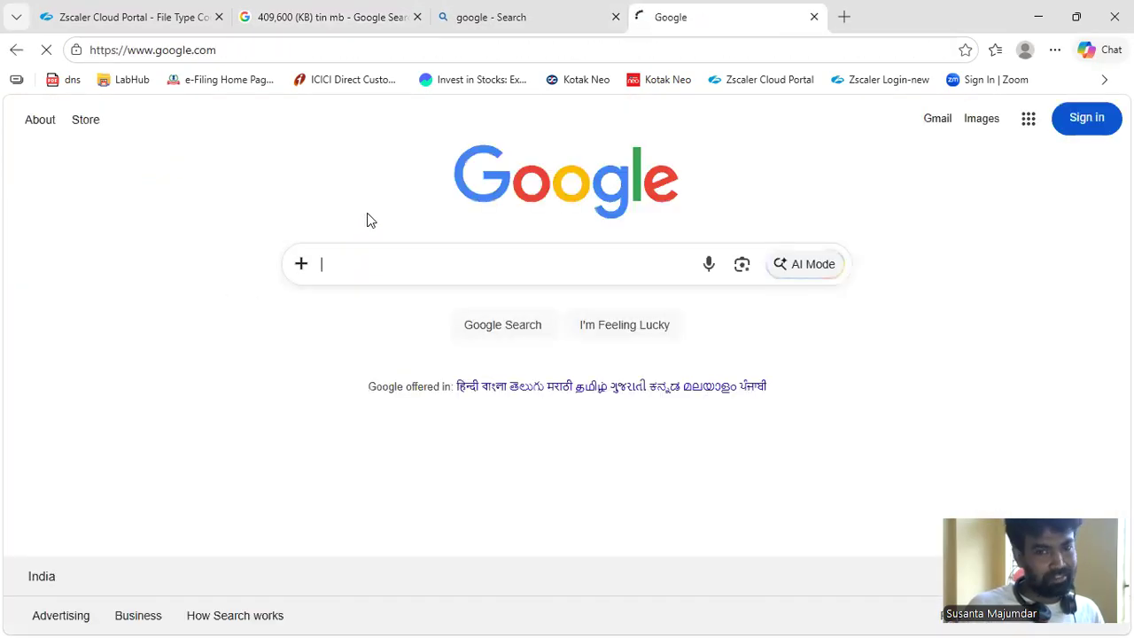
Look up 10 MB in kilobytes with a Google search and copy the converted number
left_click(360, 274)
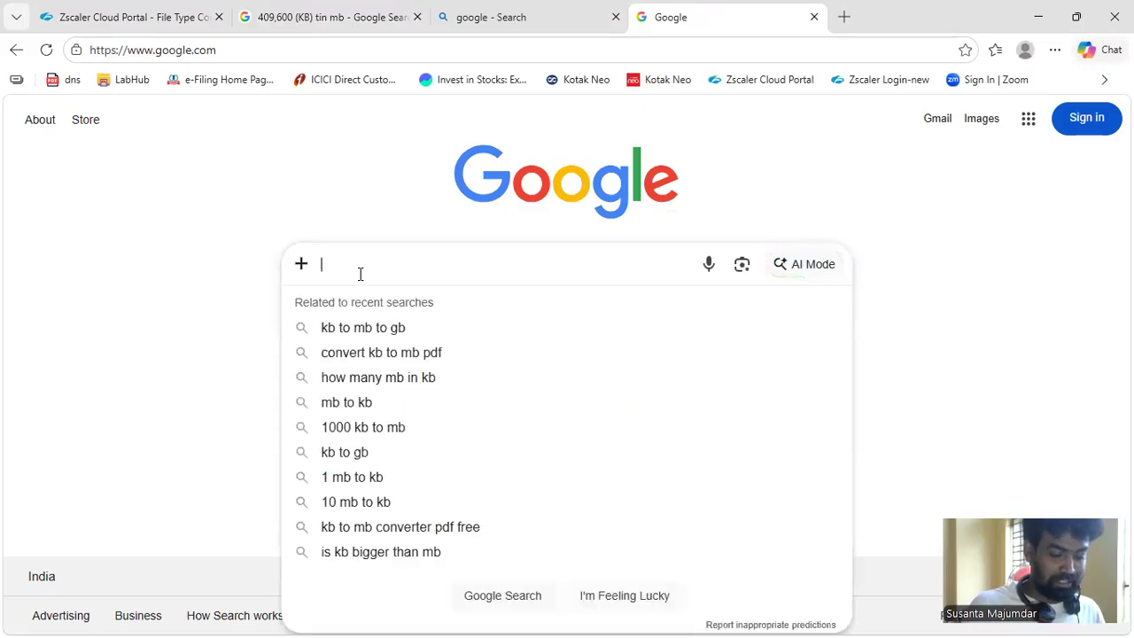
type("1")
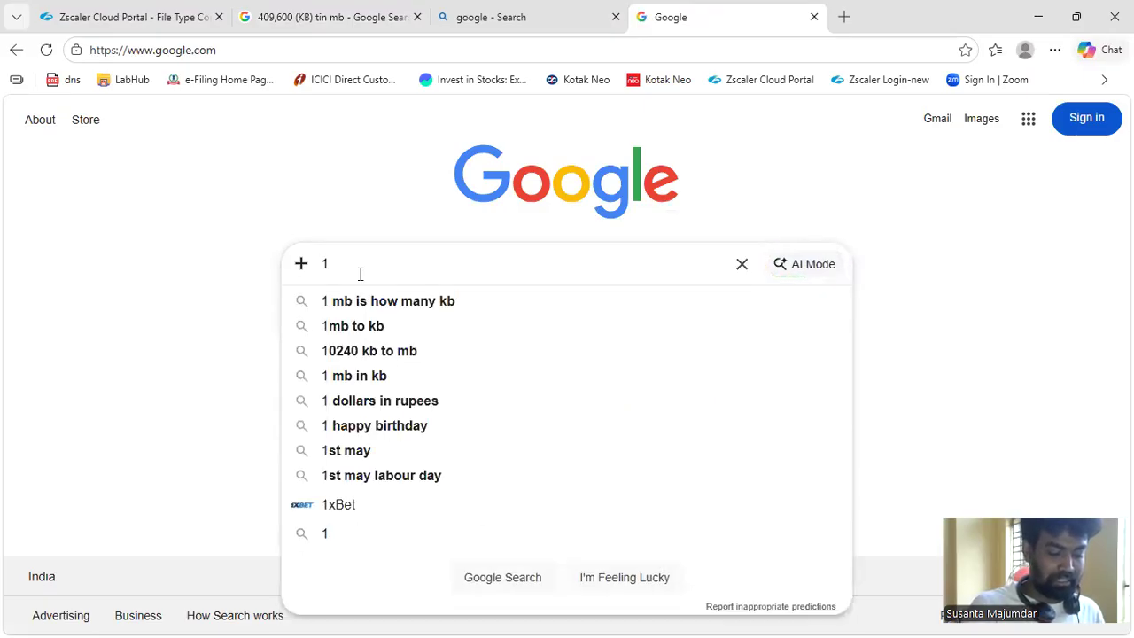
type("0 m")
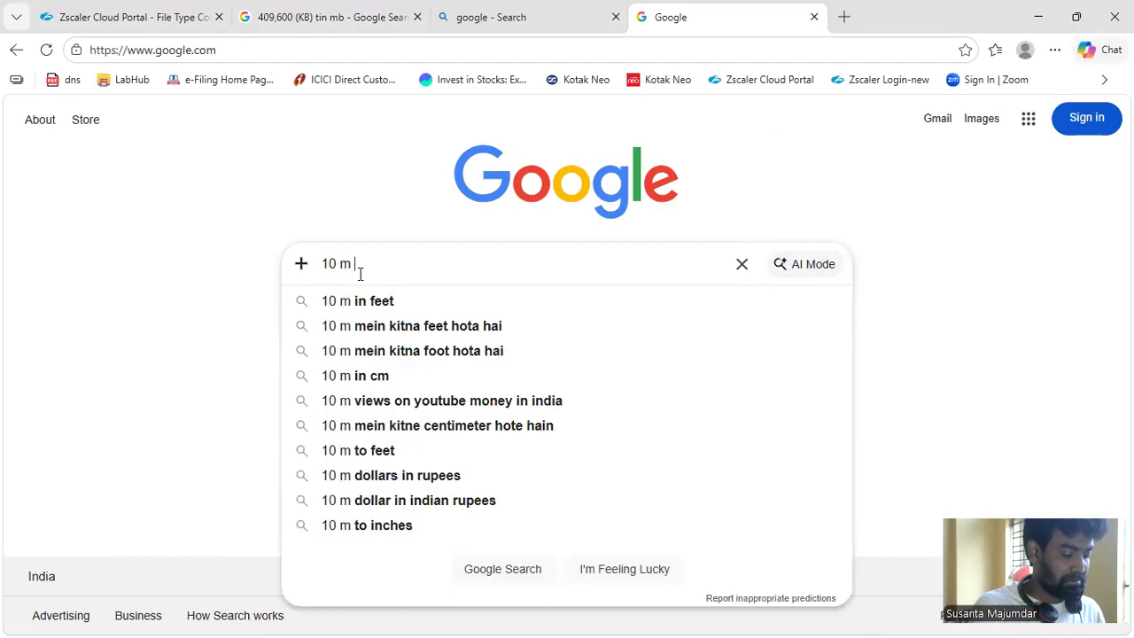
type("b i s")
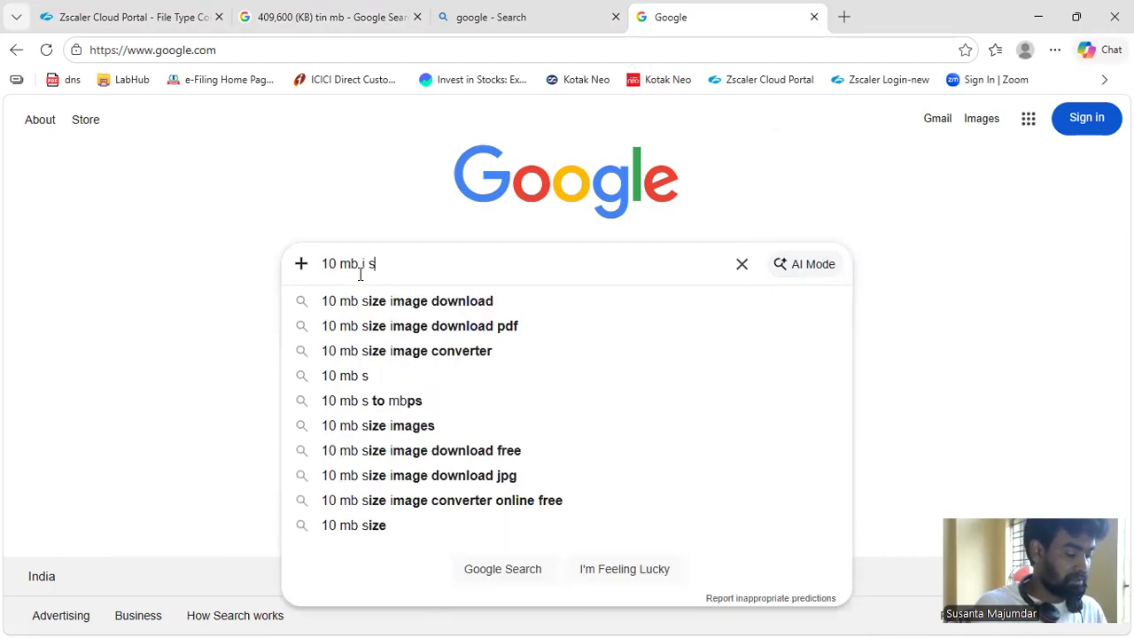
type("in kb")
key("Return")
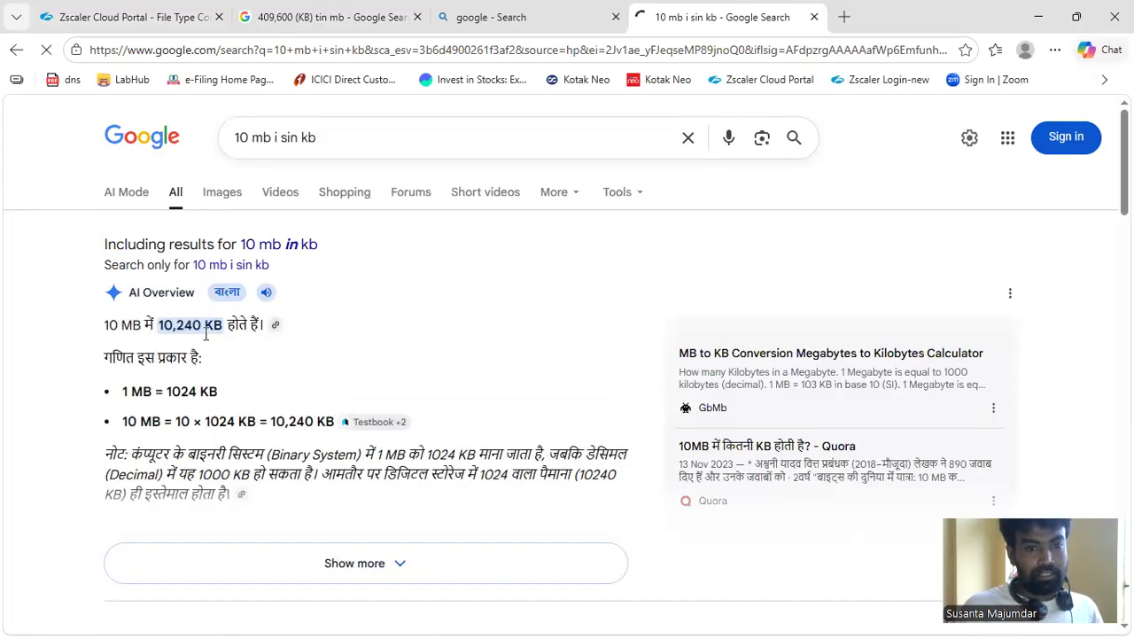
left_click_drag(202, 325, 159, 328)
key("ctrl+c")
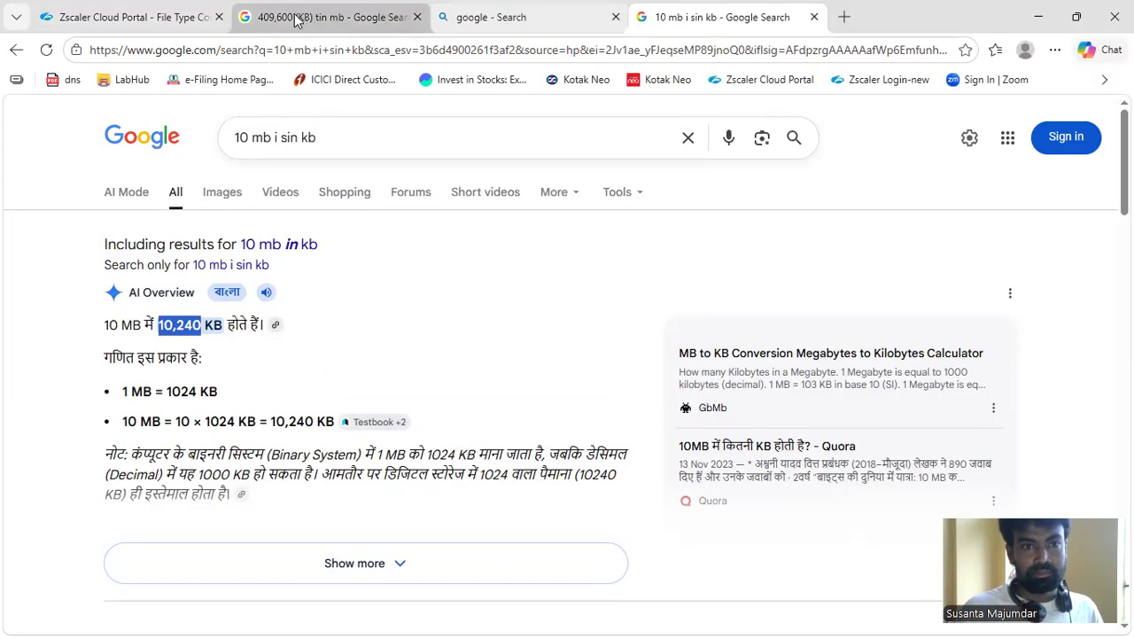
Return to the Add File Type Control Rule form and set the Minimum File Size to 10240 KB without a comma
left_click(162, 32)
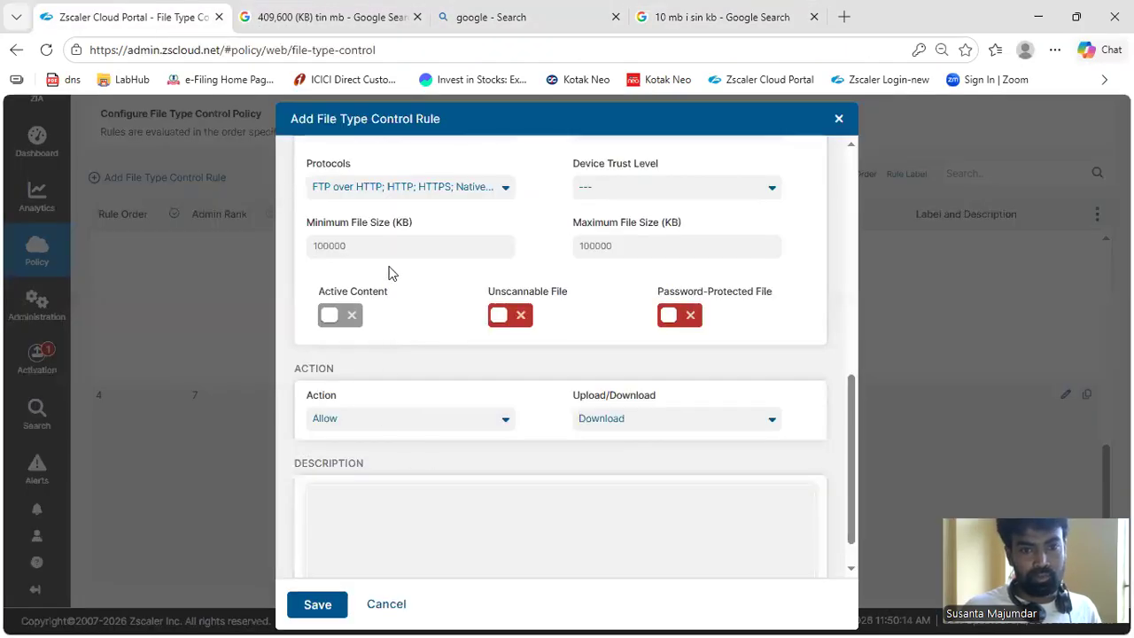
left_click_drag(376, 247, 252, 246)
key("ctrl+v")
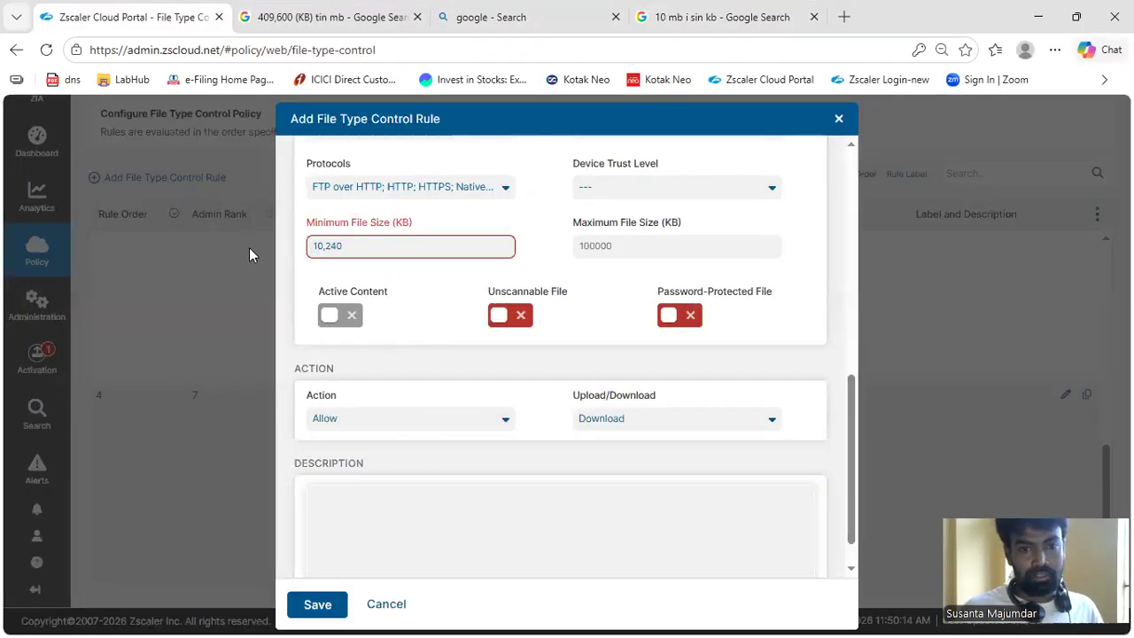
left_click(327, 248)
key("BackSpace")
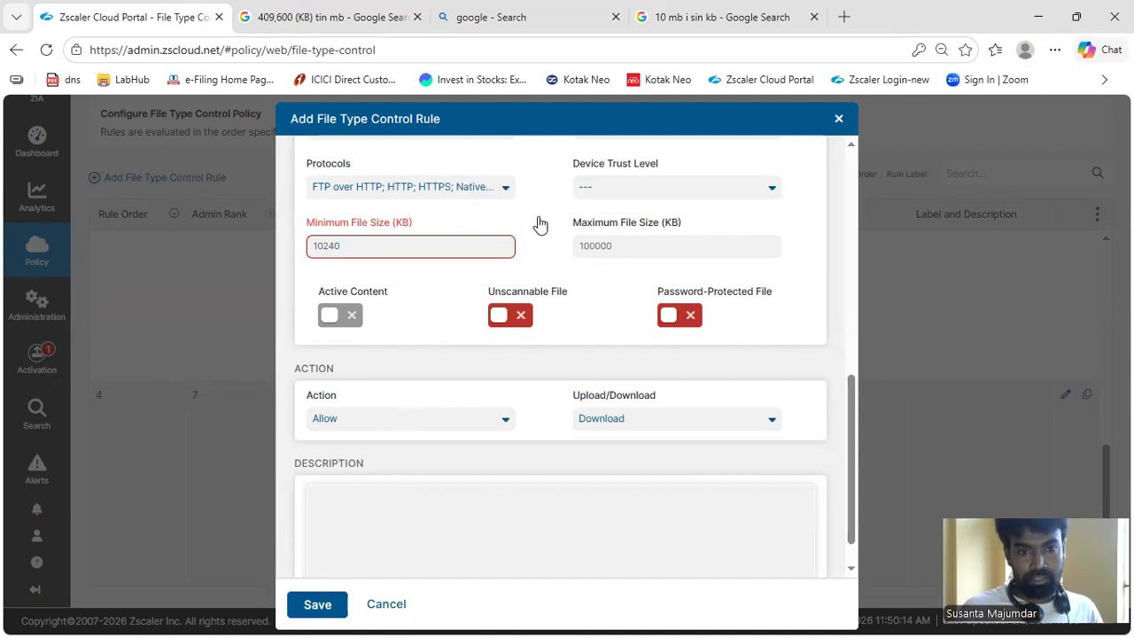
Set the Maximum File Size to 20240 KB
left_click_drag(626, 246, 573, 251)
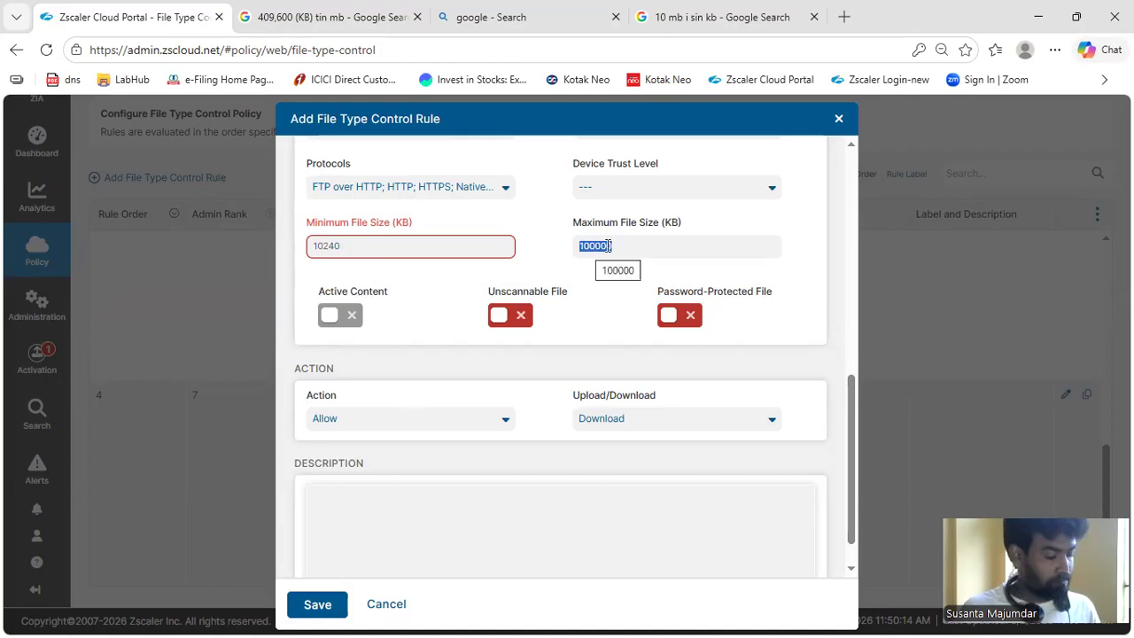
type("10240")
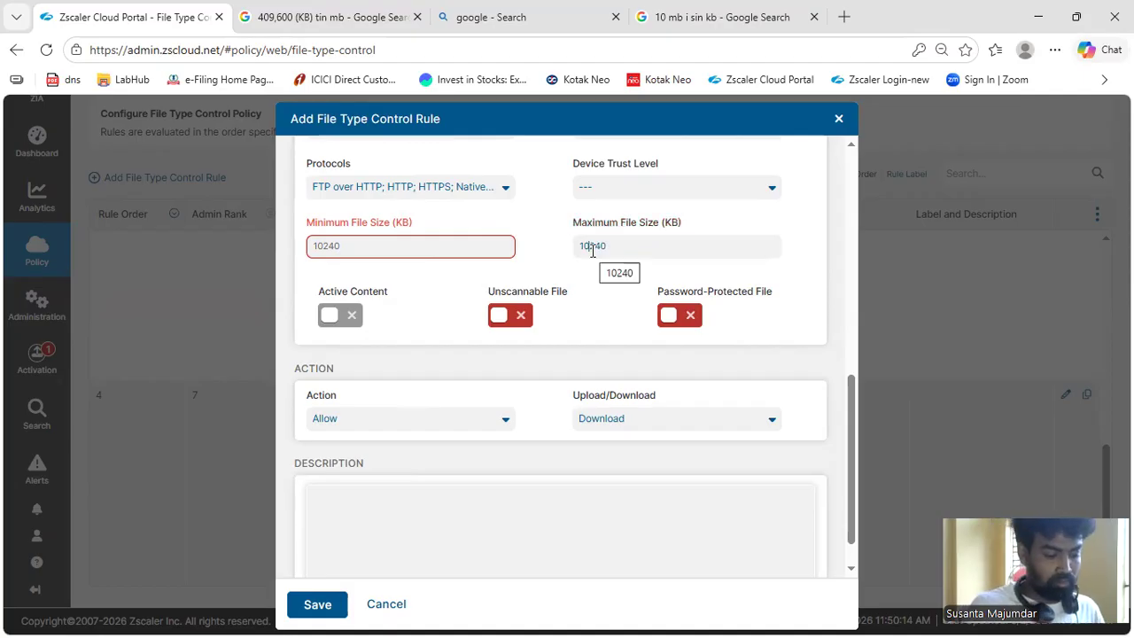
key("BackSpace")
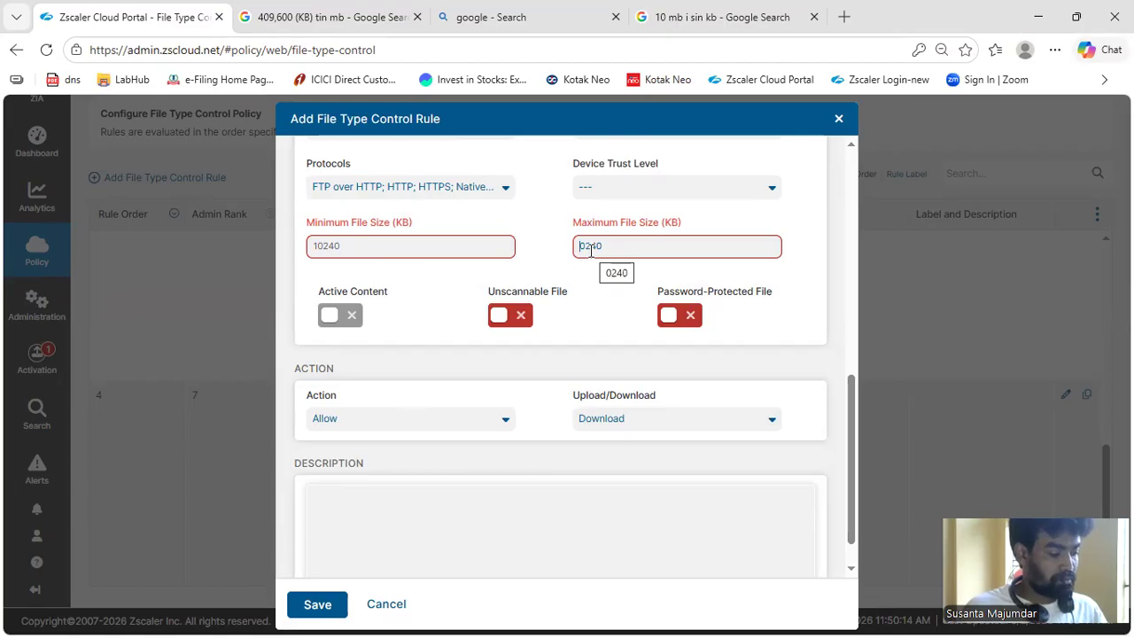
type("2")
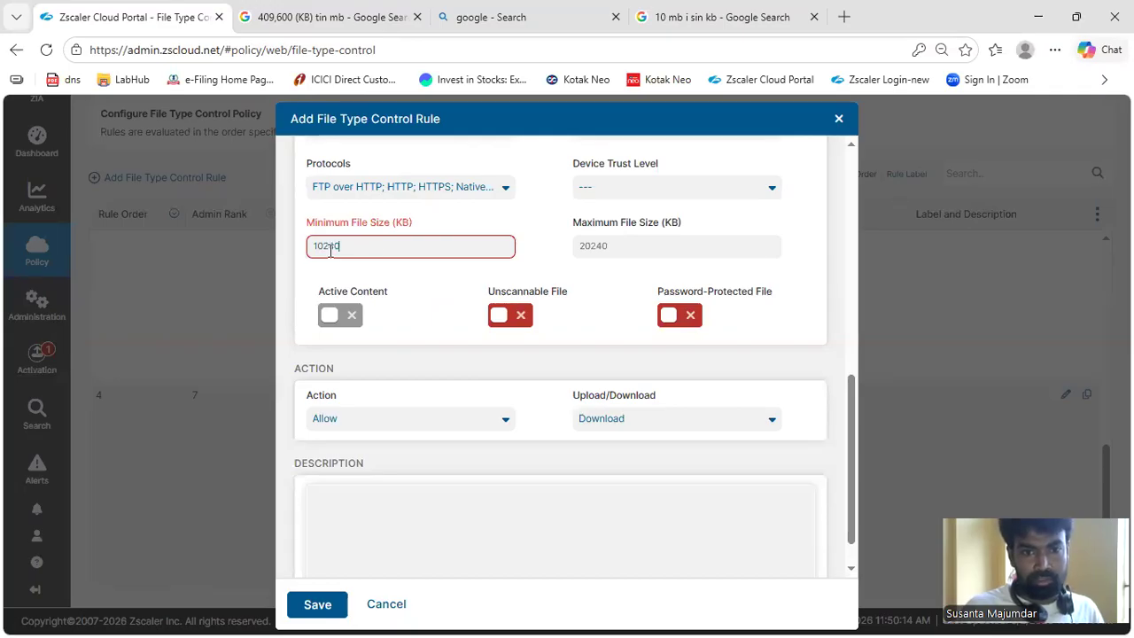
Check the Minimum File Size requirement and the rule's criteria, and try a Minimum File Size of 102400 KB
mouse_move(338, 230)
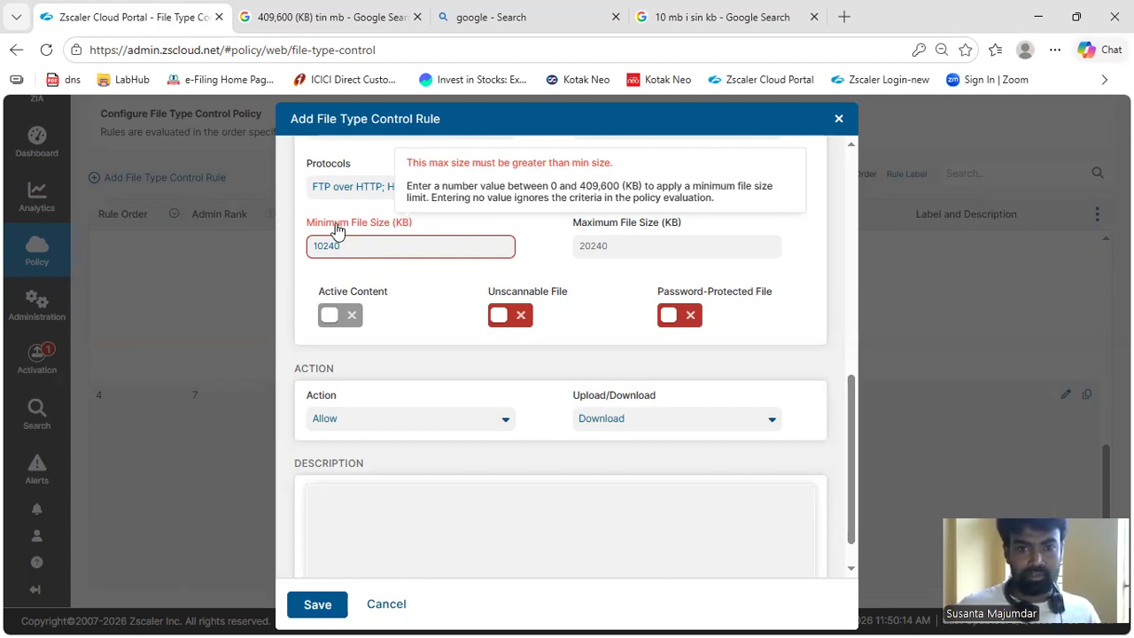
scroll(585, 467, "up", 2)
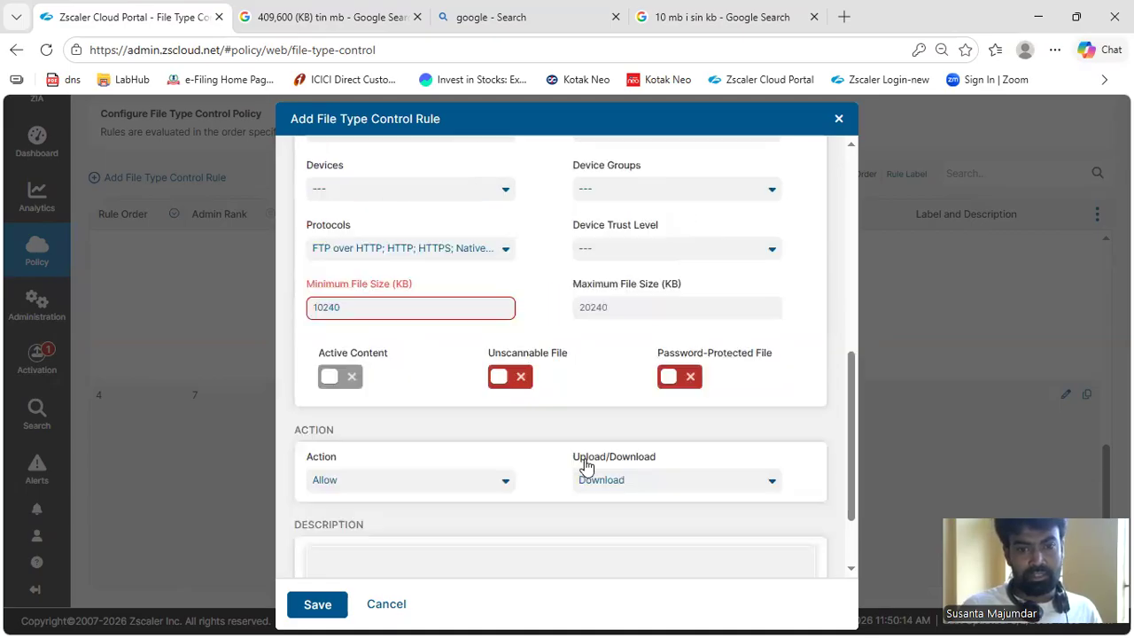
scroll(585, 467, "up", 5)
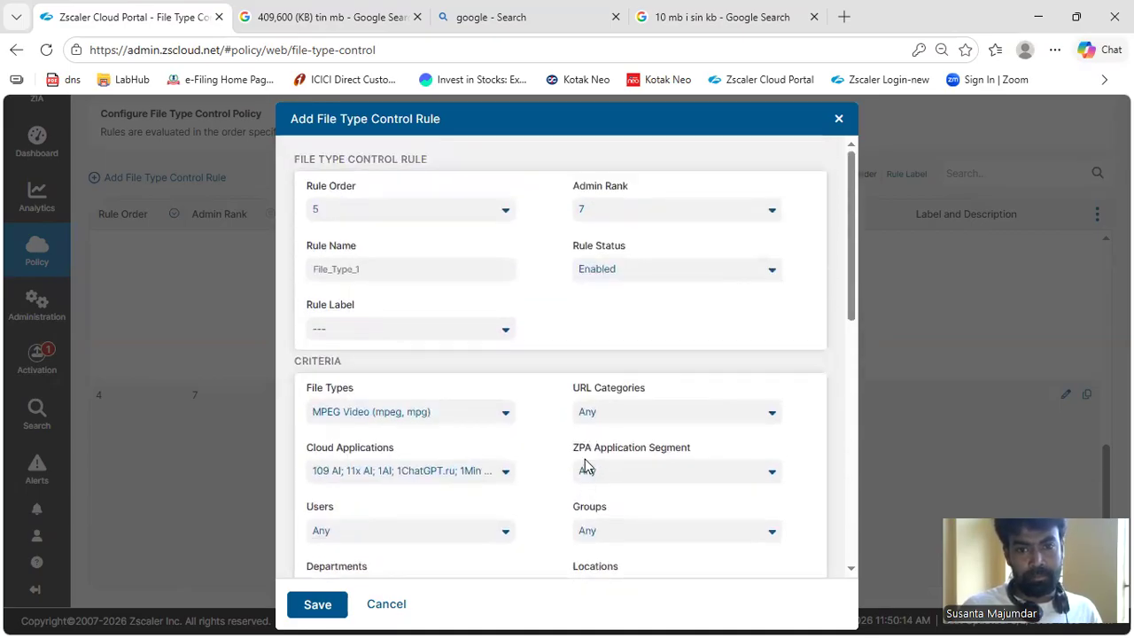
scroll(584, 467, "down", 5)
left_click(365, 415)
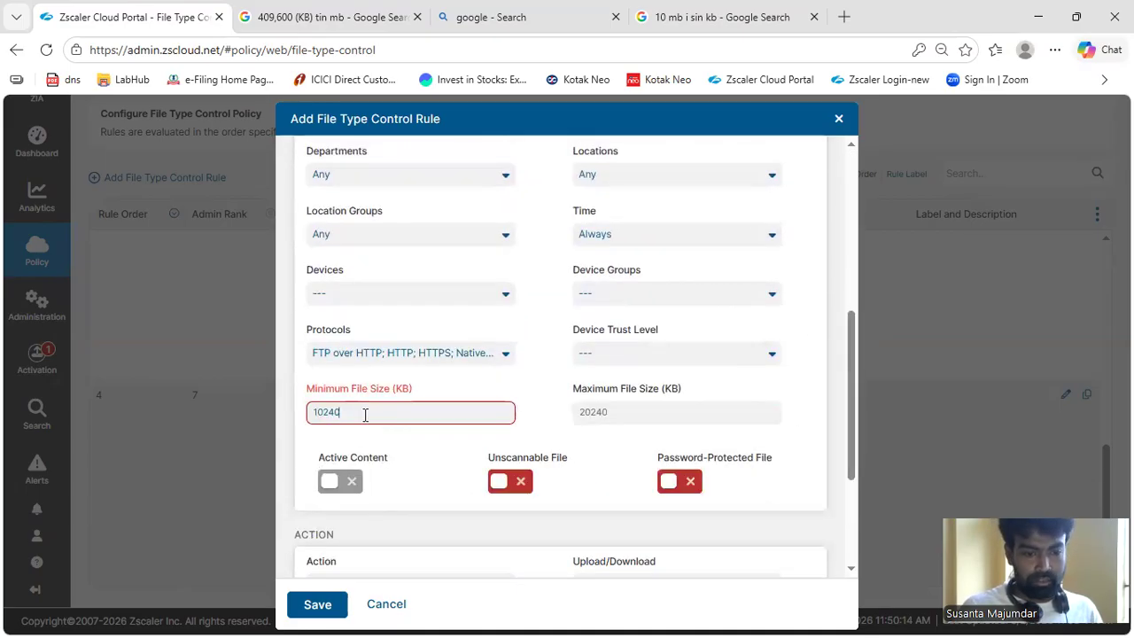
type("0")
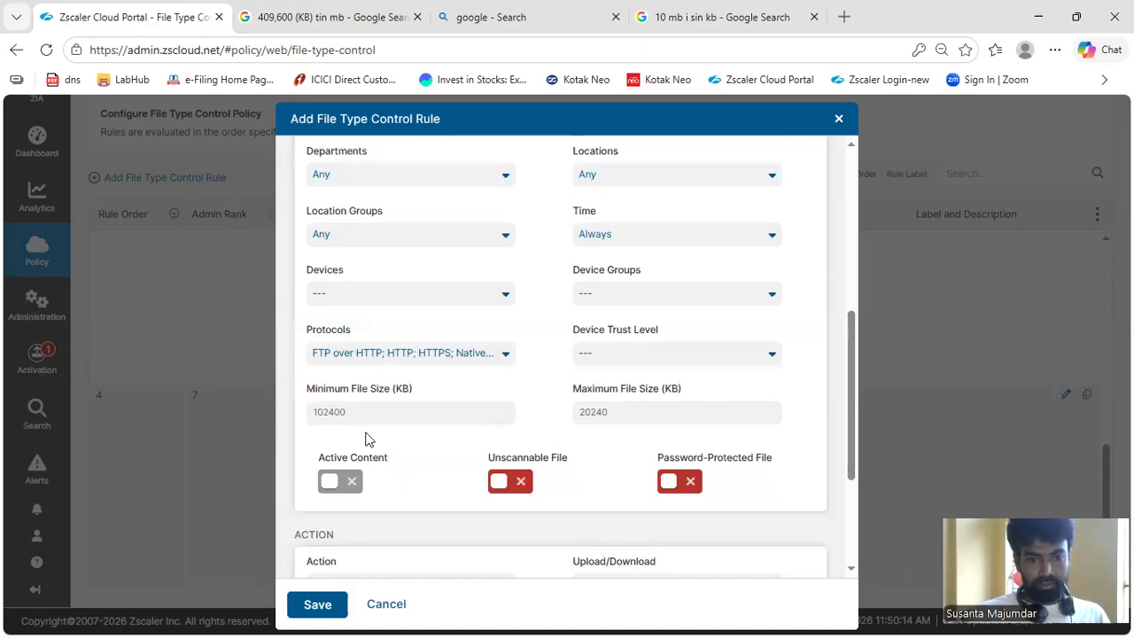
Copy the 102400 value from Minimum File Size, search Google for "102400 kb in mb" and highlight the converted value
left_click_drag(367, 412, 271, 428)
key("ctrl+c")
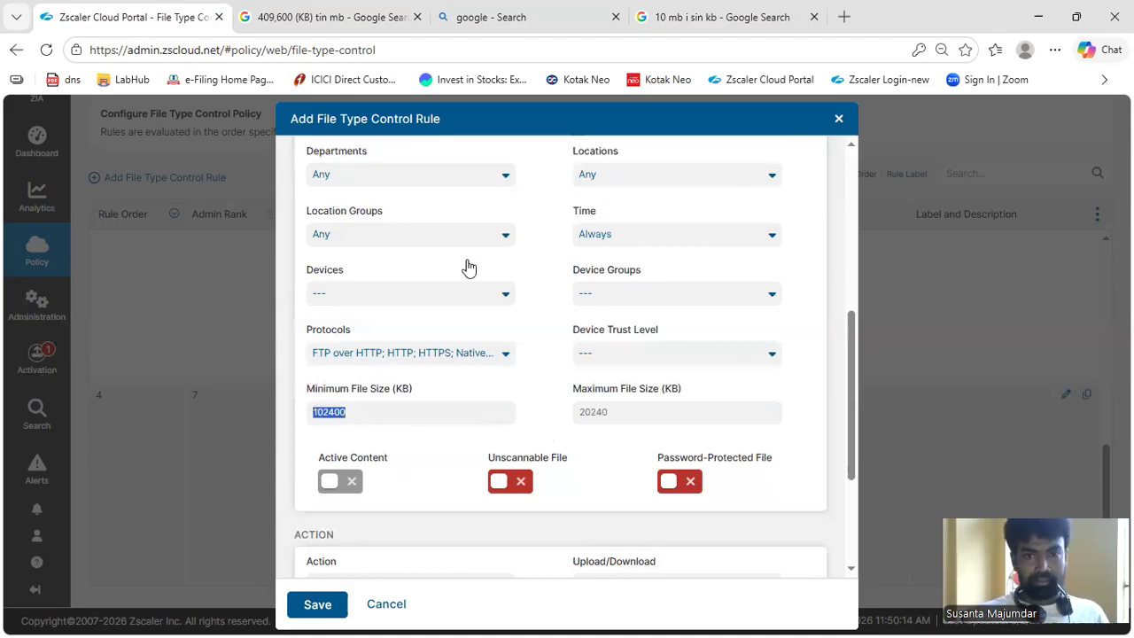
left_click(693, 16)
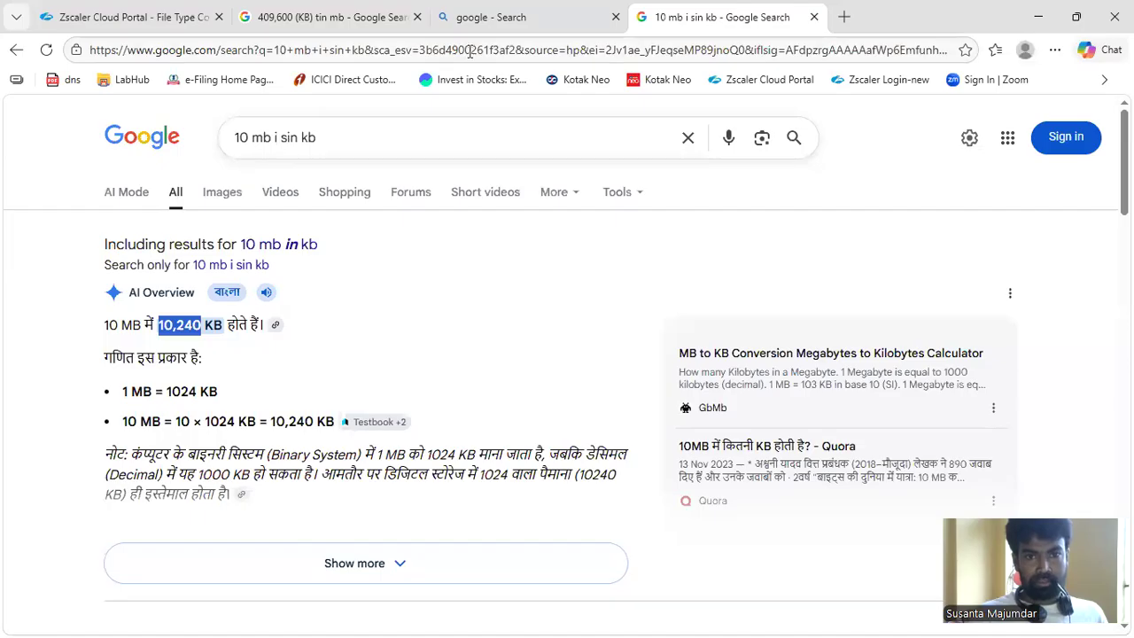
left_click_drag(314, 140, 229, 139)
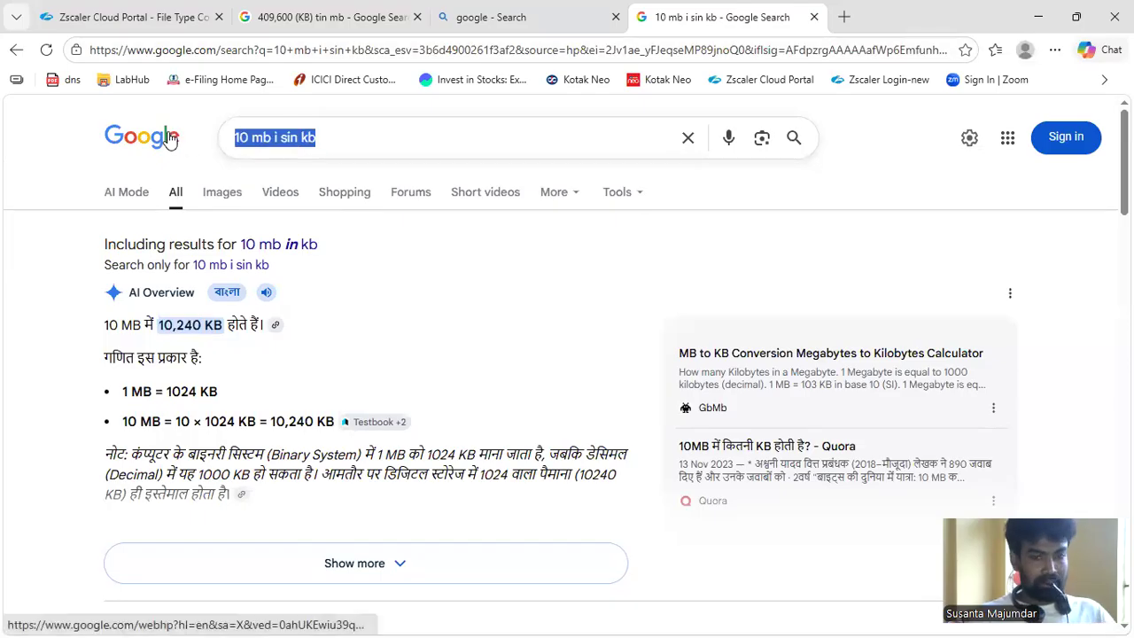
key("ctrl+v")
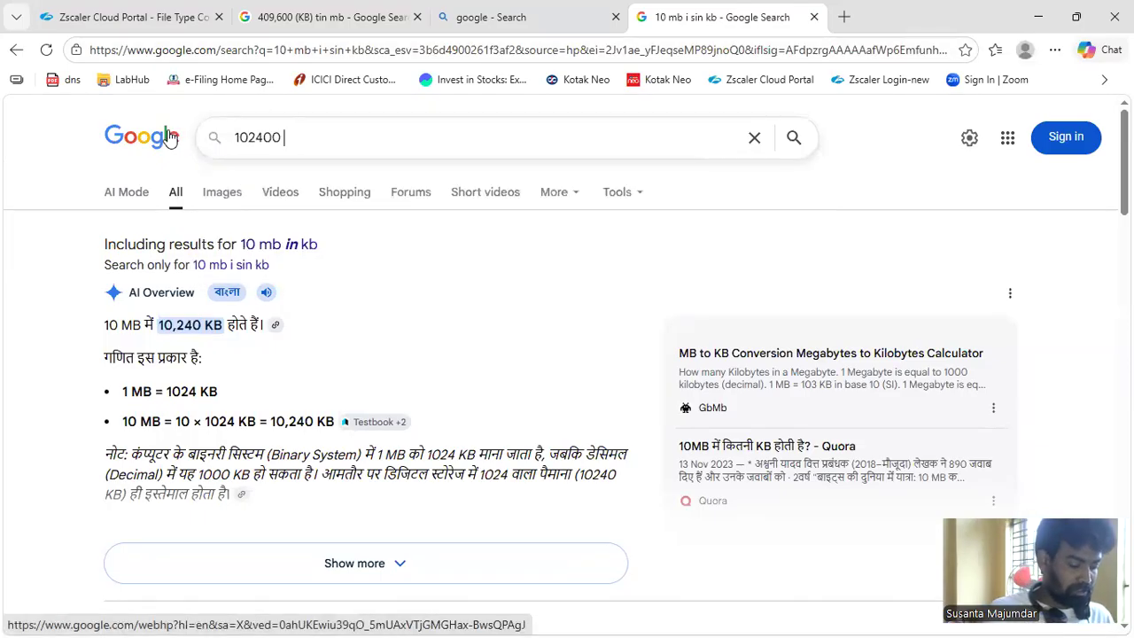
type("kb ")
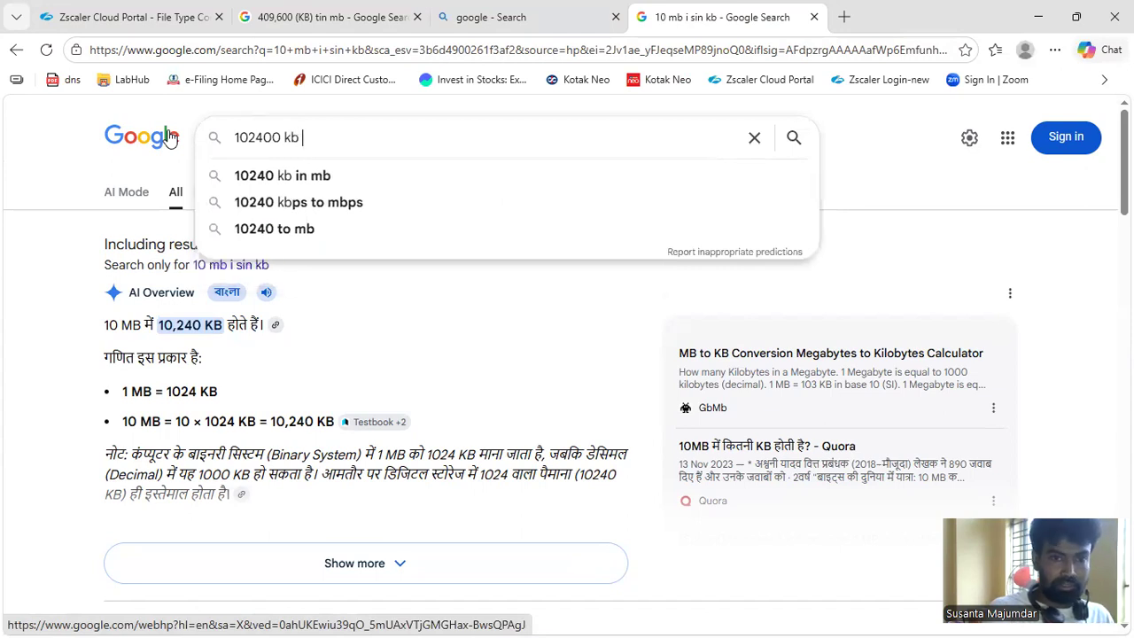
type("in mb")
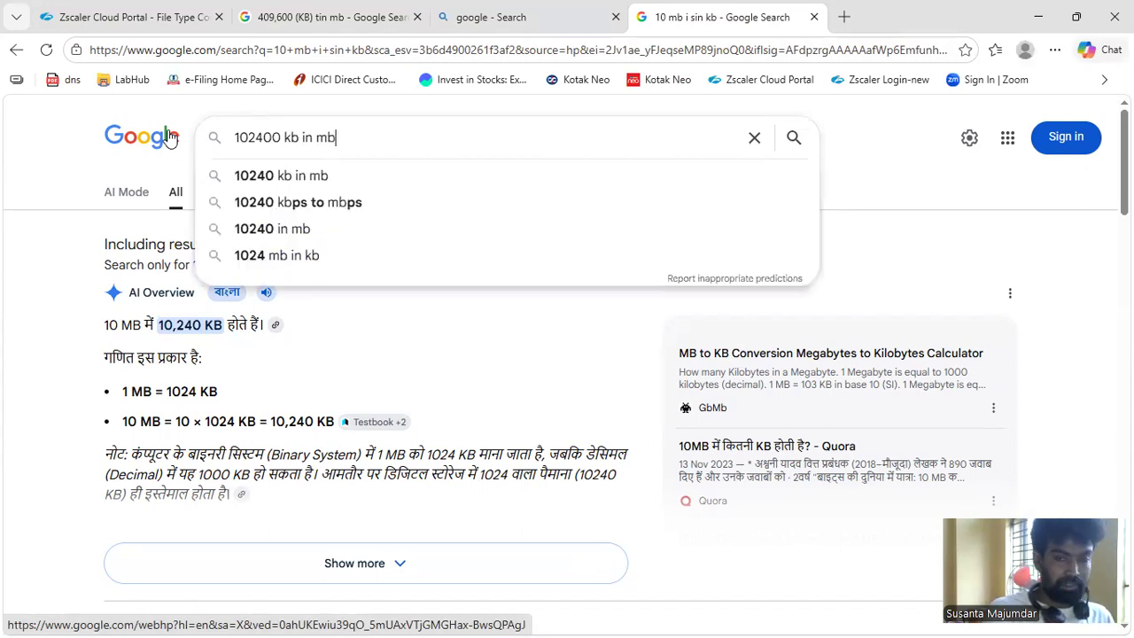
key("Return")
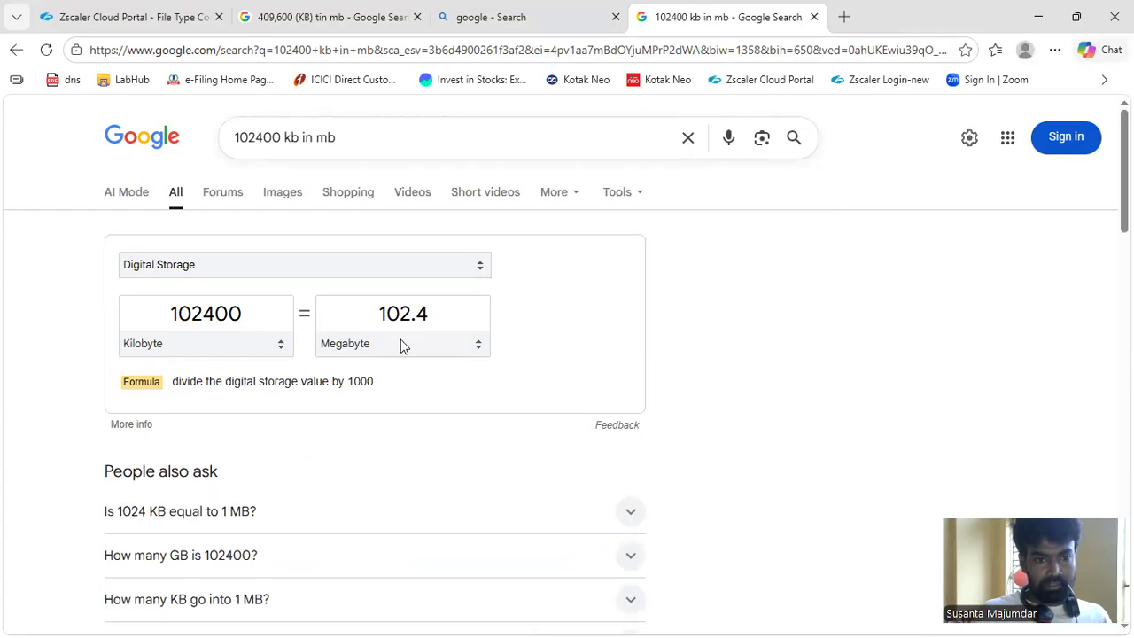
left_click_drag(378, 314, 443, 317)
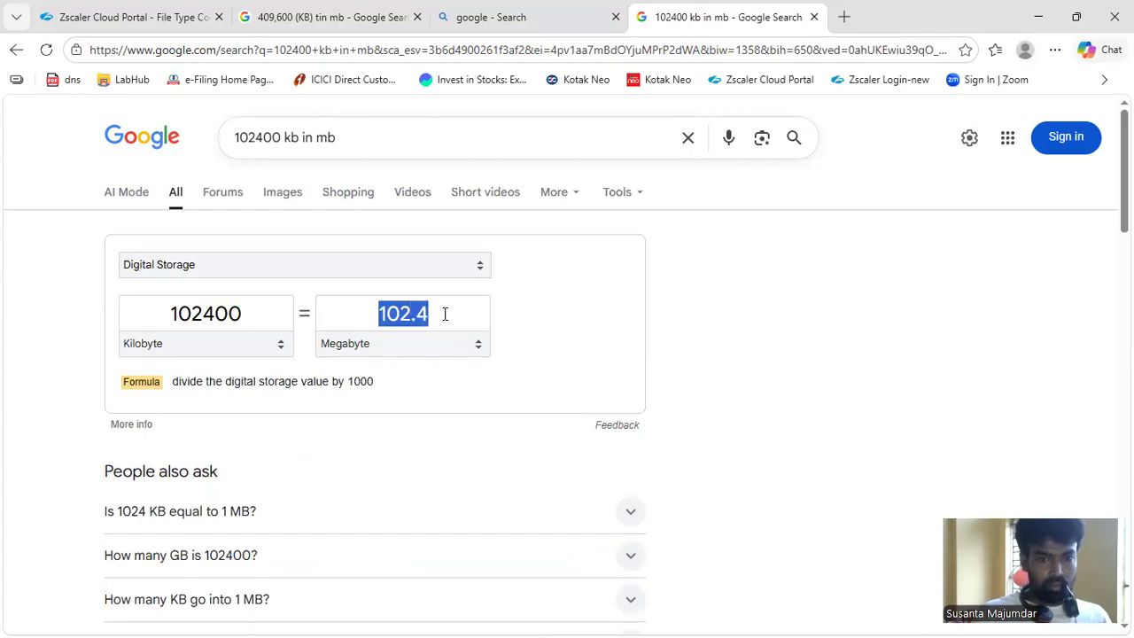
Set the rule's Minimum File Size to 10240 KB and save the new File Type Control rule
left_click(134, 30)
left_click(385, 422)
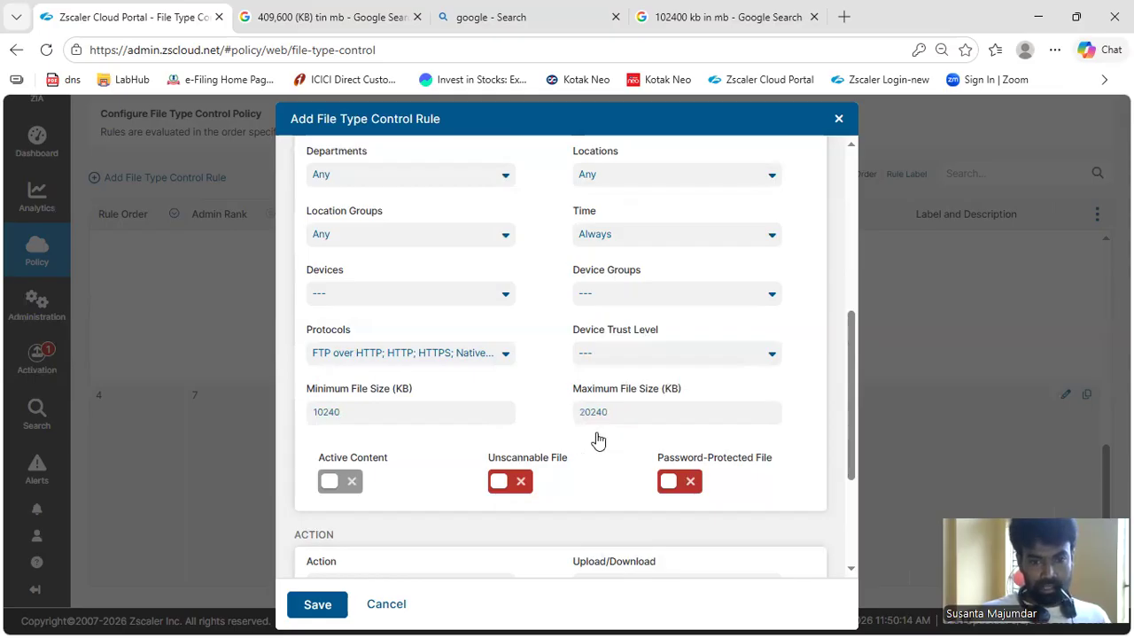
scroll(344, 313, "down", 1)
scroll(582, 405, "down", 2)
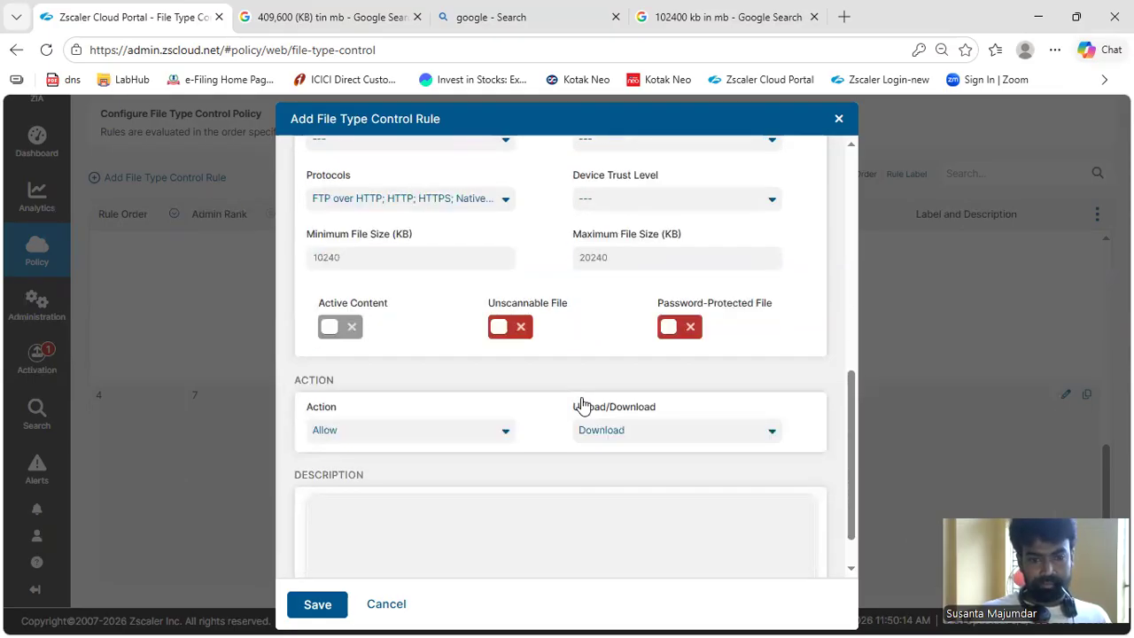
left_click(317, 604)
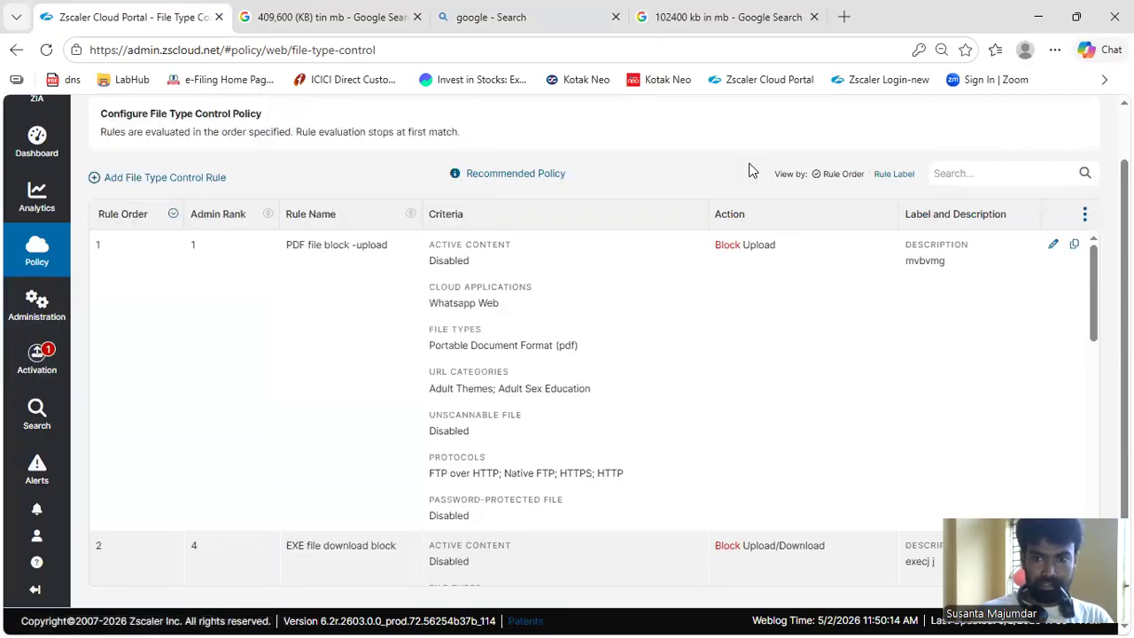
scroll(740, 257, "down", 3)
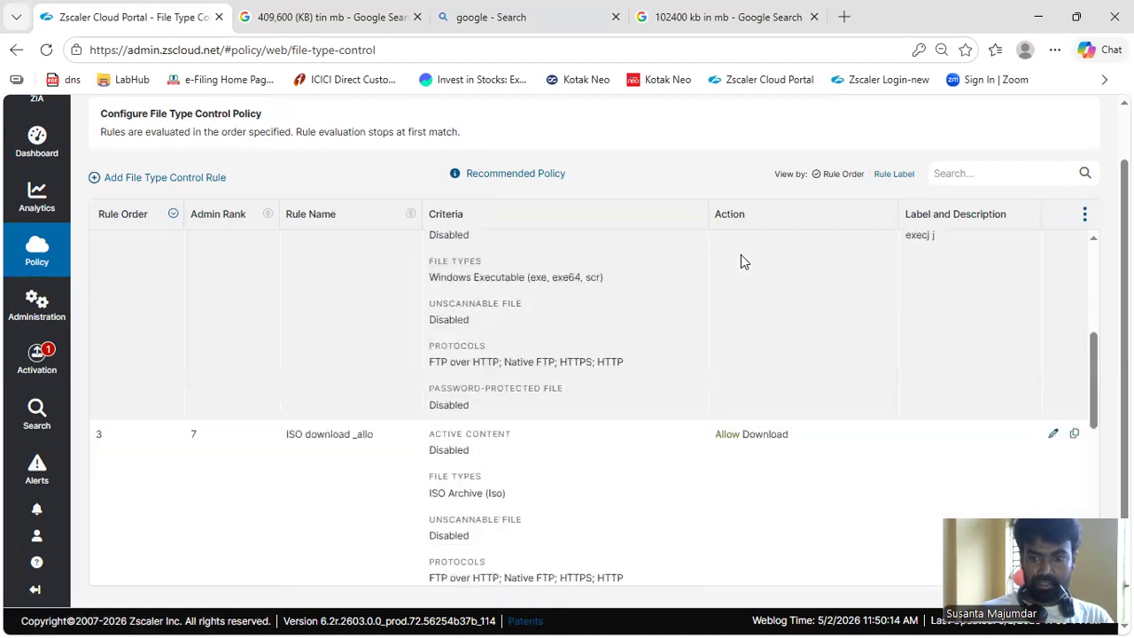
Review the File_Type_1 rule in the File Type Control list and highlight its MPEG Video file type
scroll(741, 254, "down", 5)
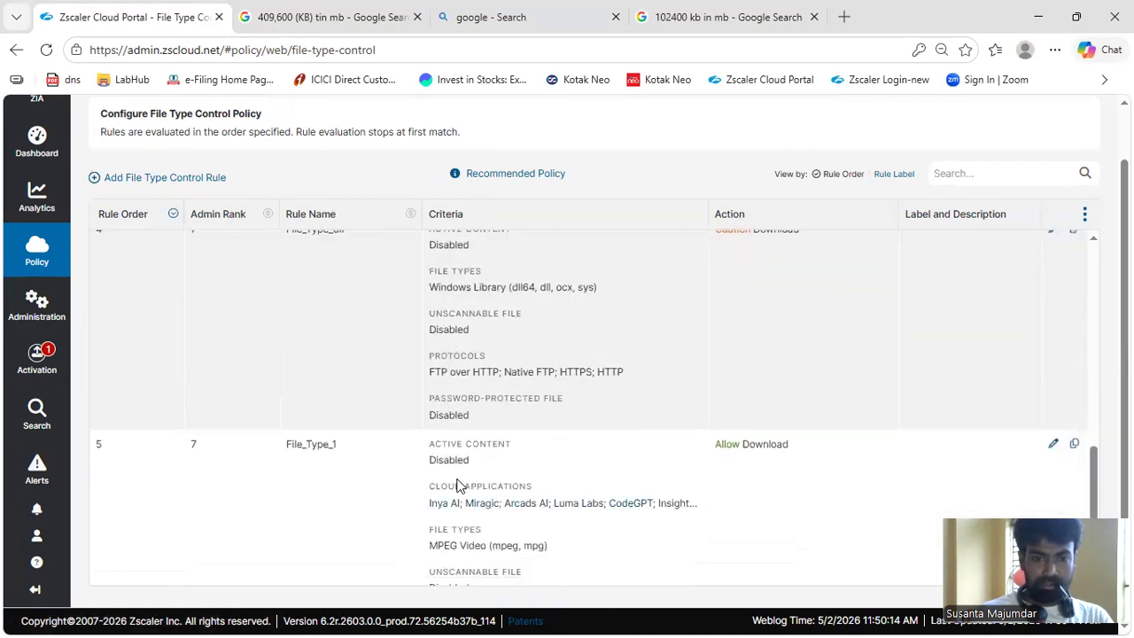
scroll(457, 486, "down", 2)
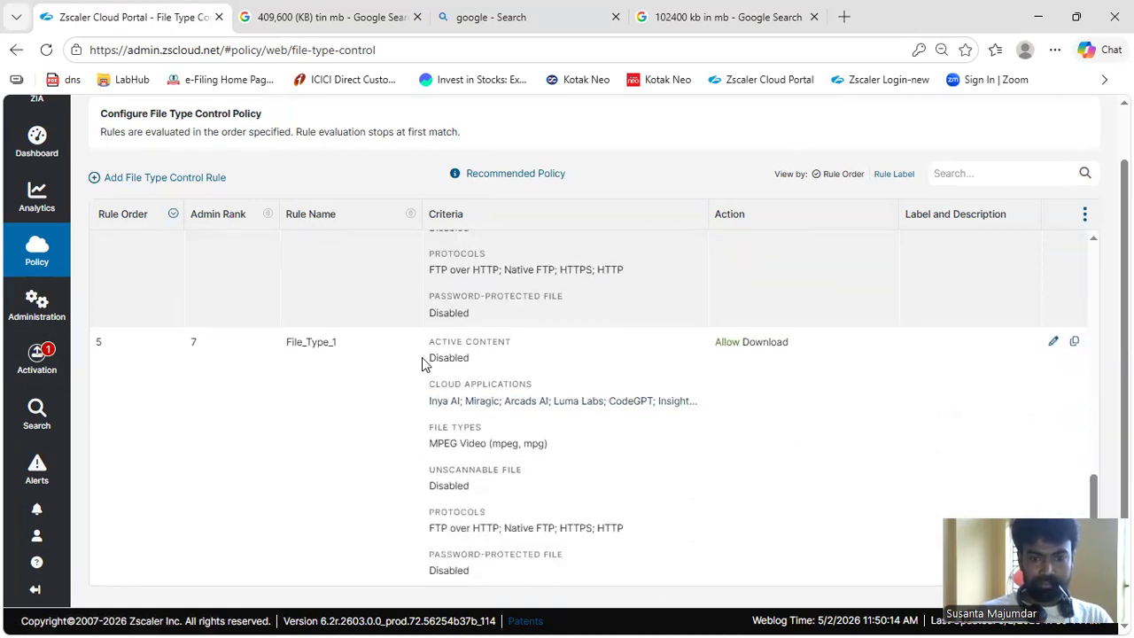
left_click_drag(428, 443, 578, 448)
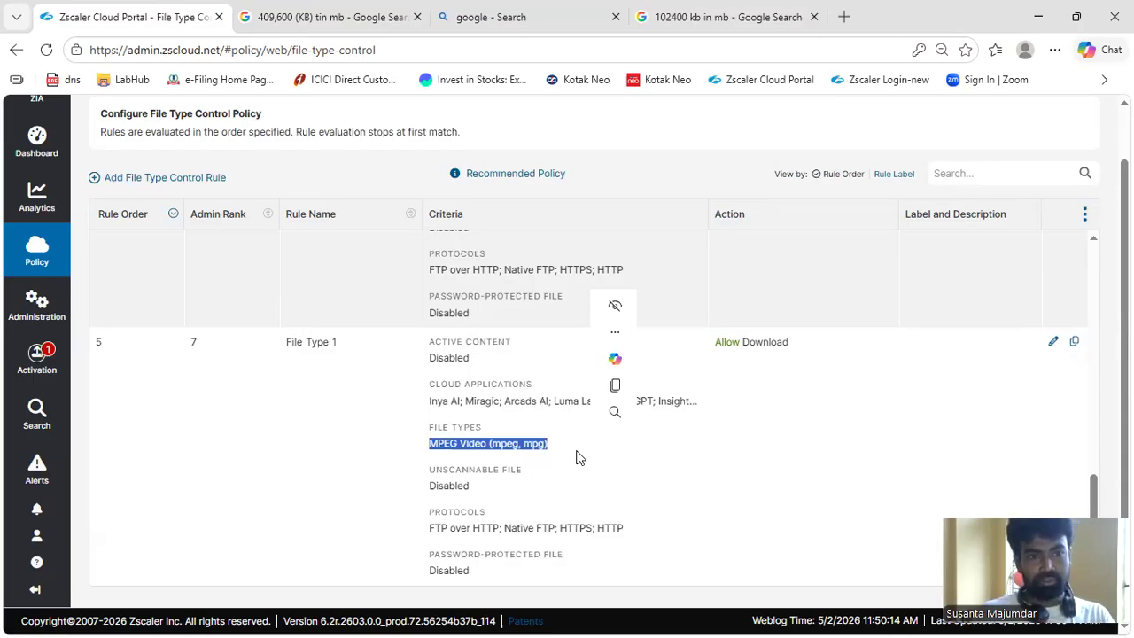
Open the Malware Protection policy page
mouse_move(36, 248)
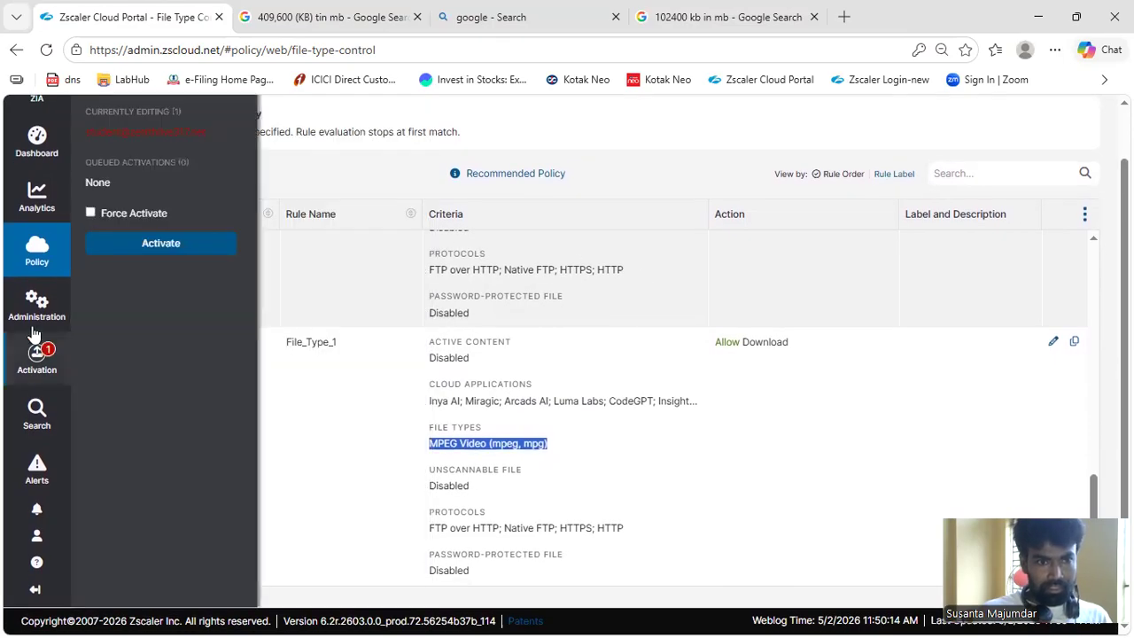
scroll(282, 298, "up", 5)
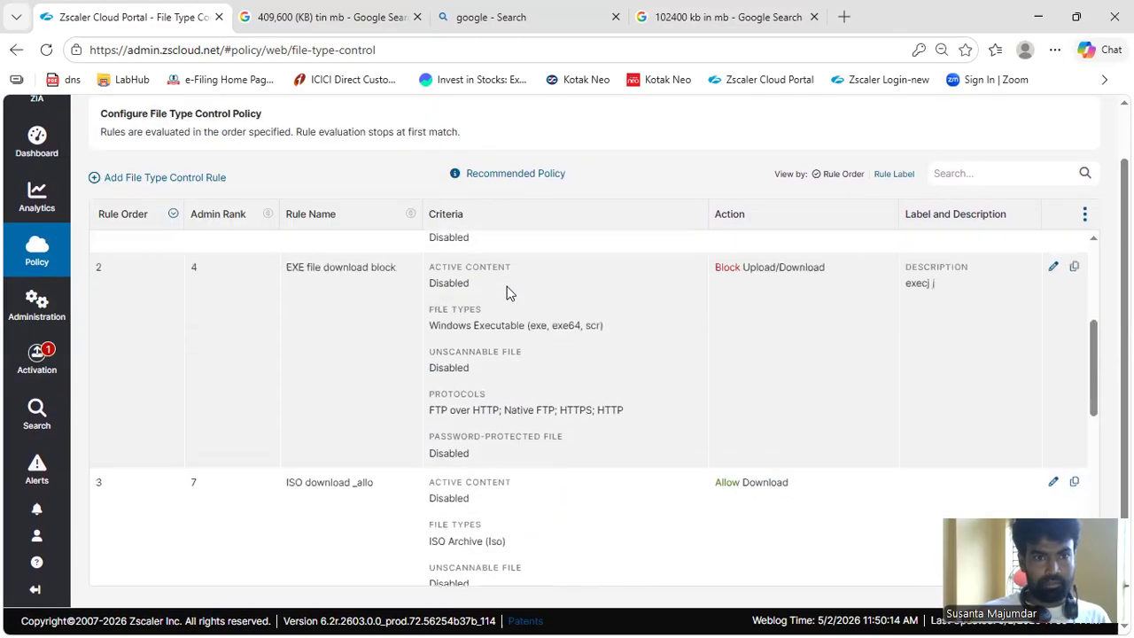
mouse_move(124, 124)
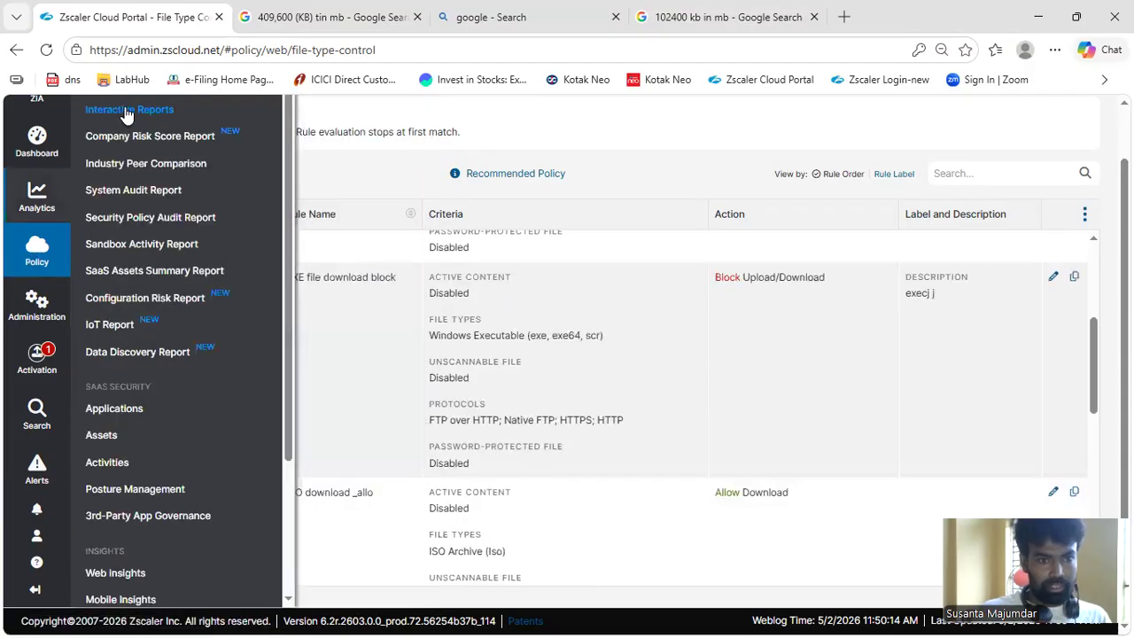
left_click(130, 106)
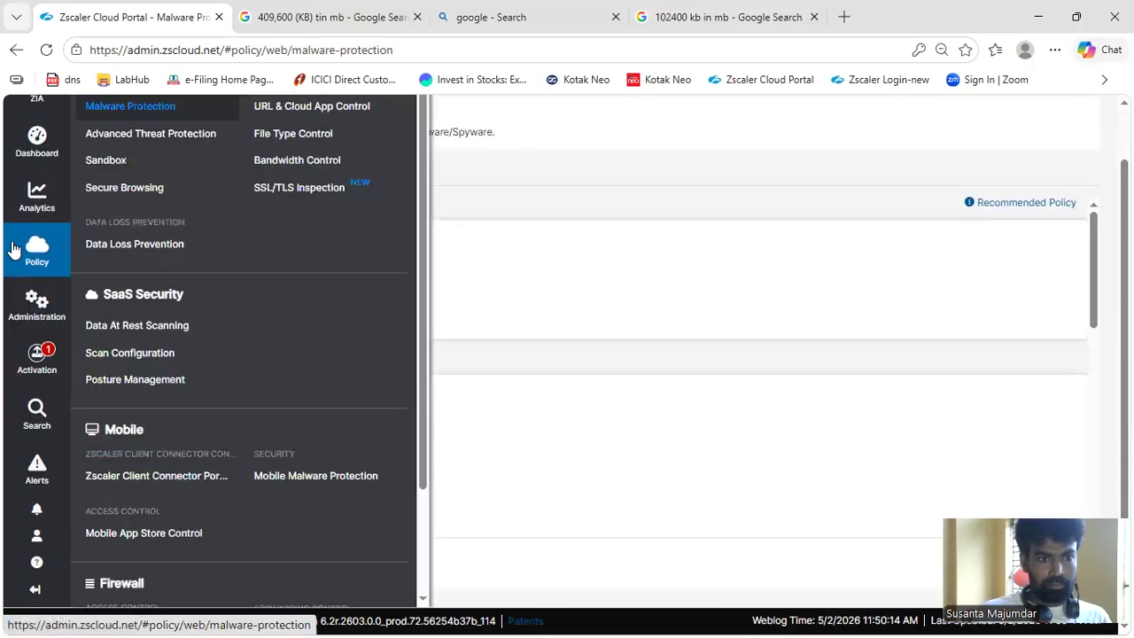
Look through the available Web, SaaS Security, Mobile and Firewall policies and open the Firewall FTP Control policy page
mouse_move(36, 197)
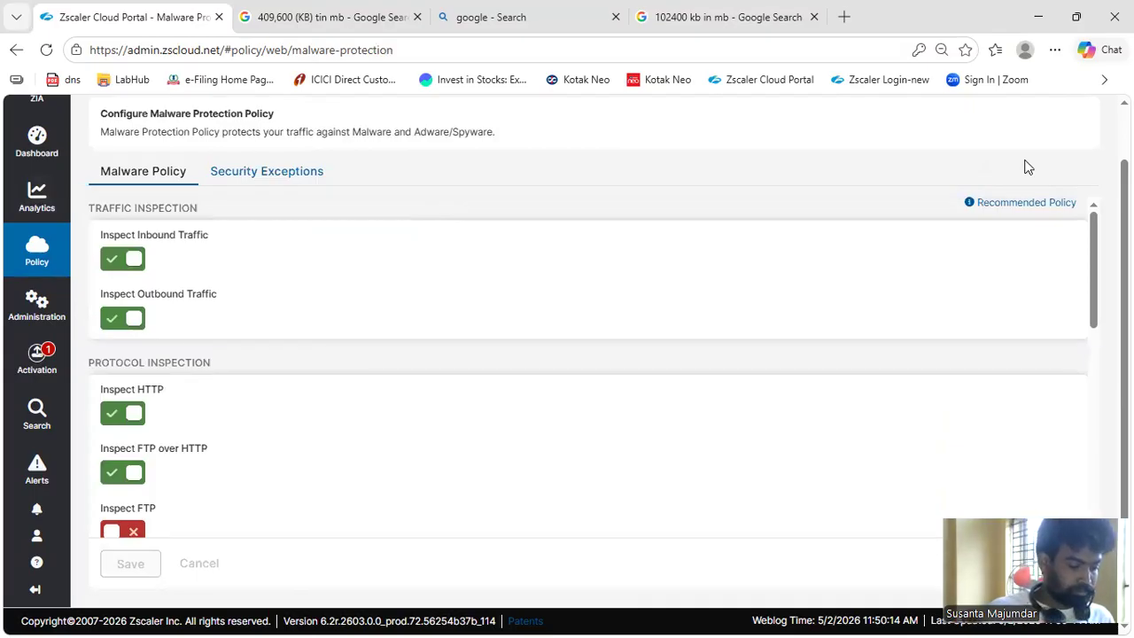
key("ctrl+minus")
left_click(31, 282)
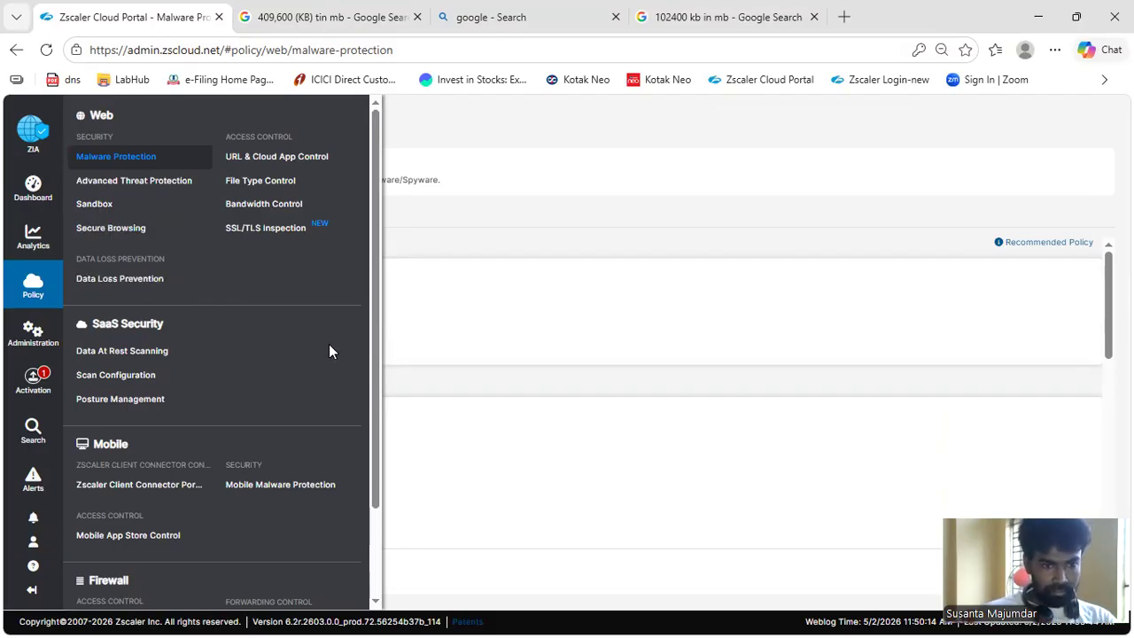
scroll(330, 345, "down", 1)
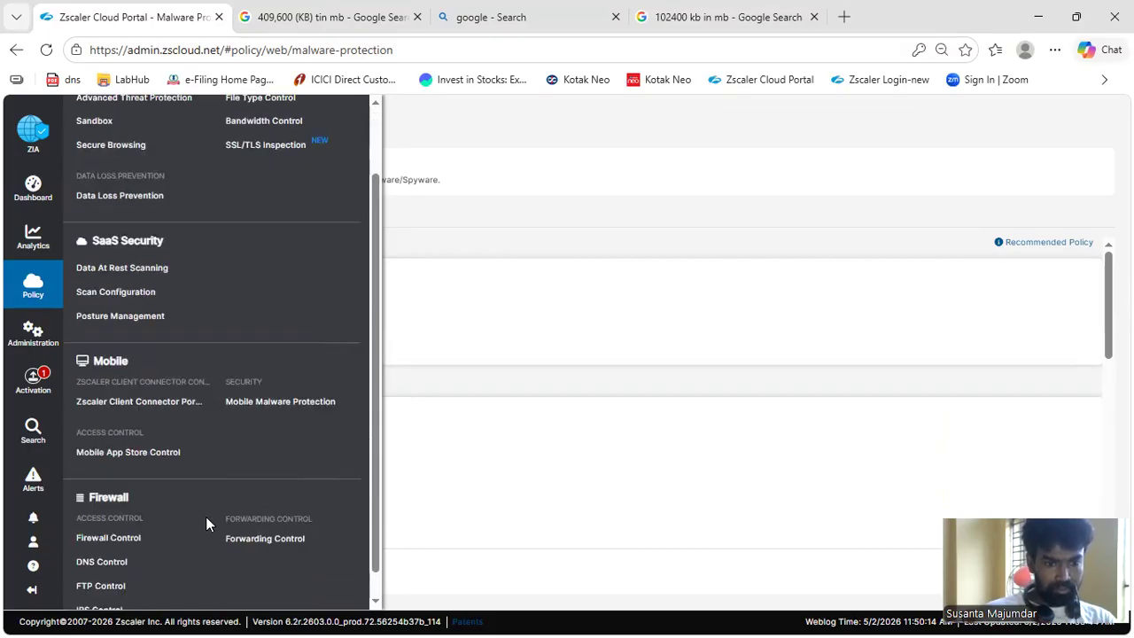
scroll(209, 509, "down", 1)
scroll(186, 523, "up", 1)
scroll(150, 550, "down", 1)
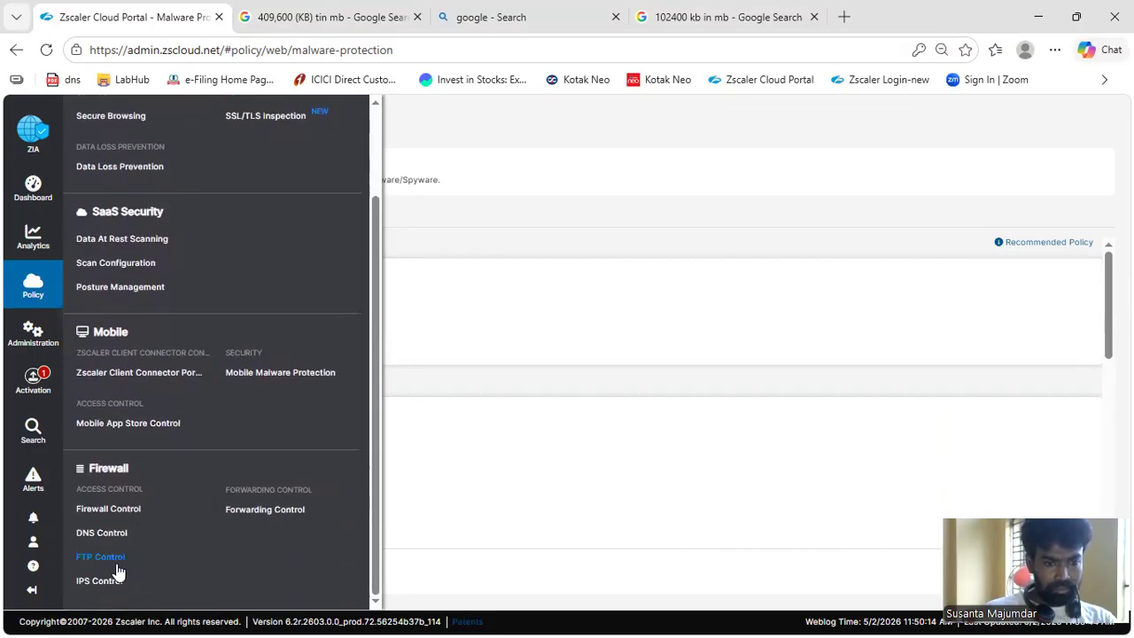
scroll(194, 487, "up", 1)
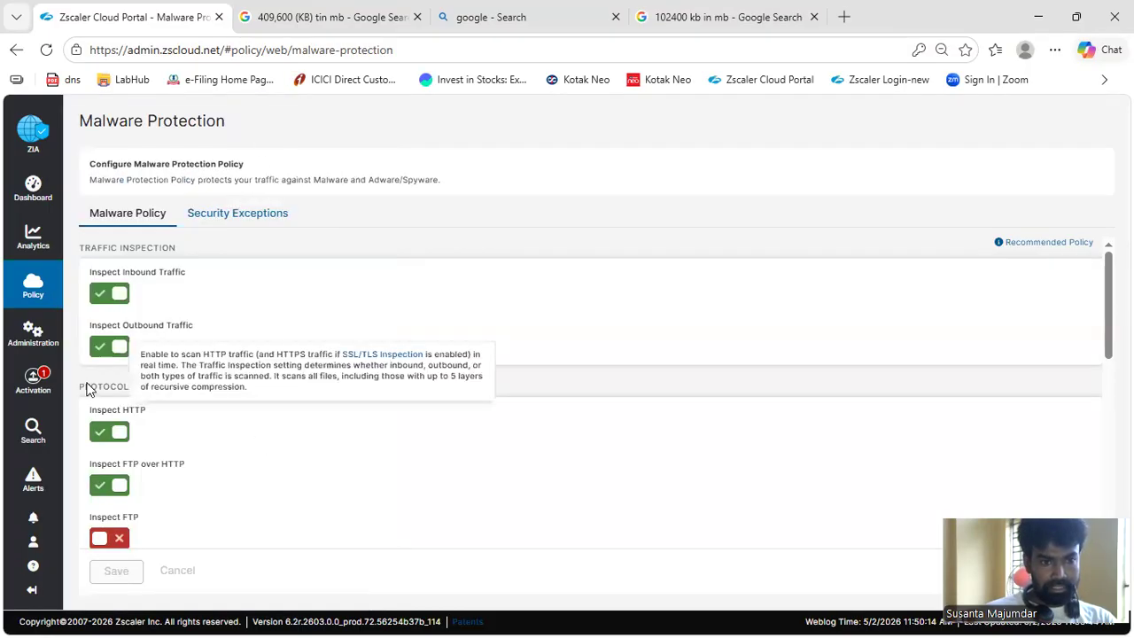
mouse_move(28, 252)
scroll(155, 478, "down", 3)
mouse_move(43, 306)
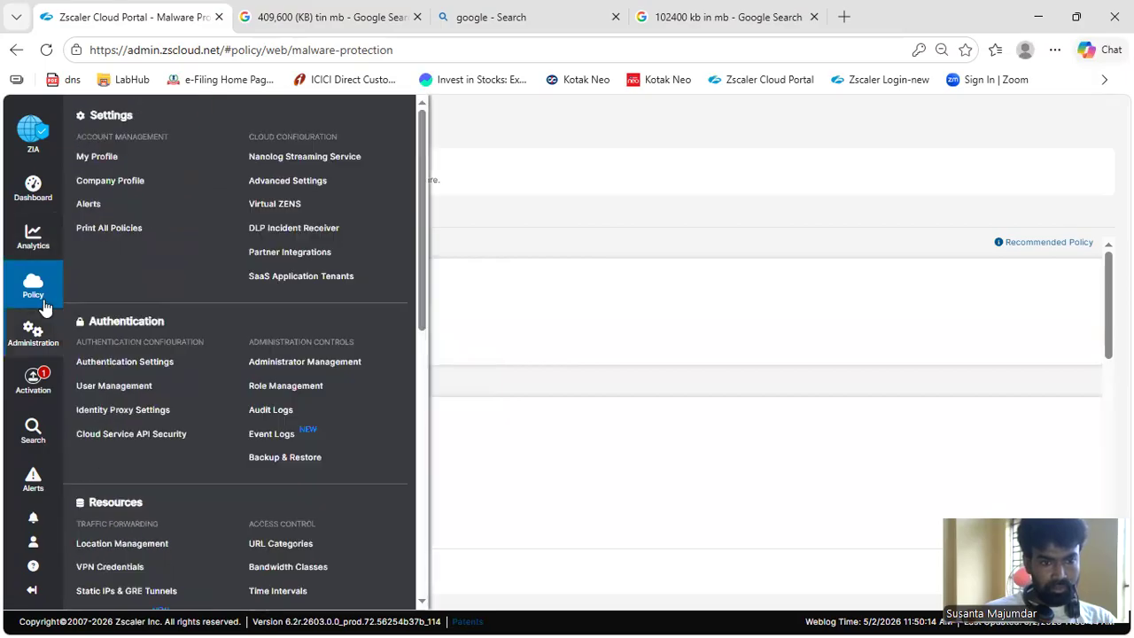
left_click(124, 585)
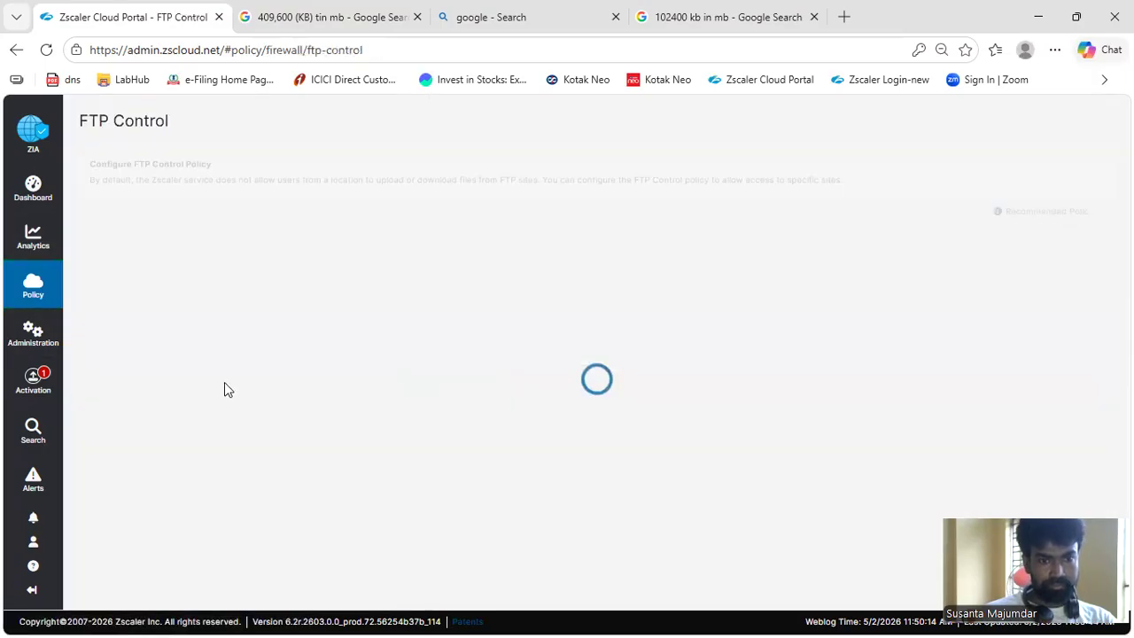